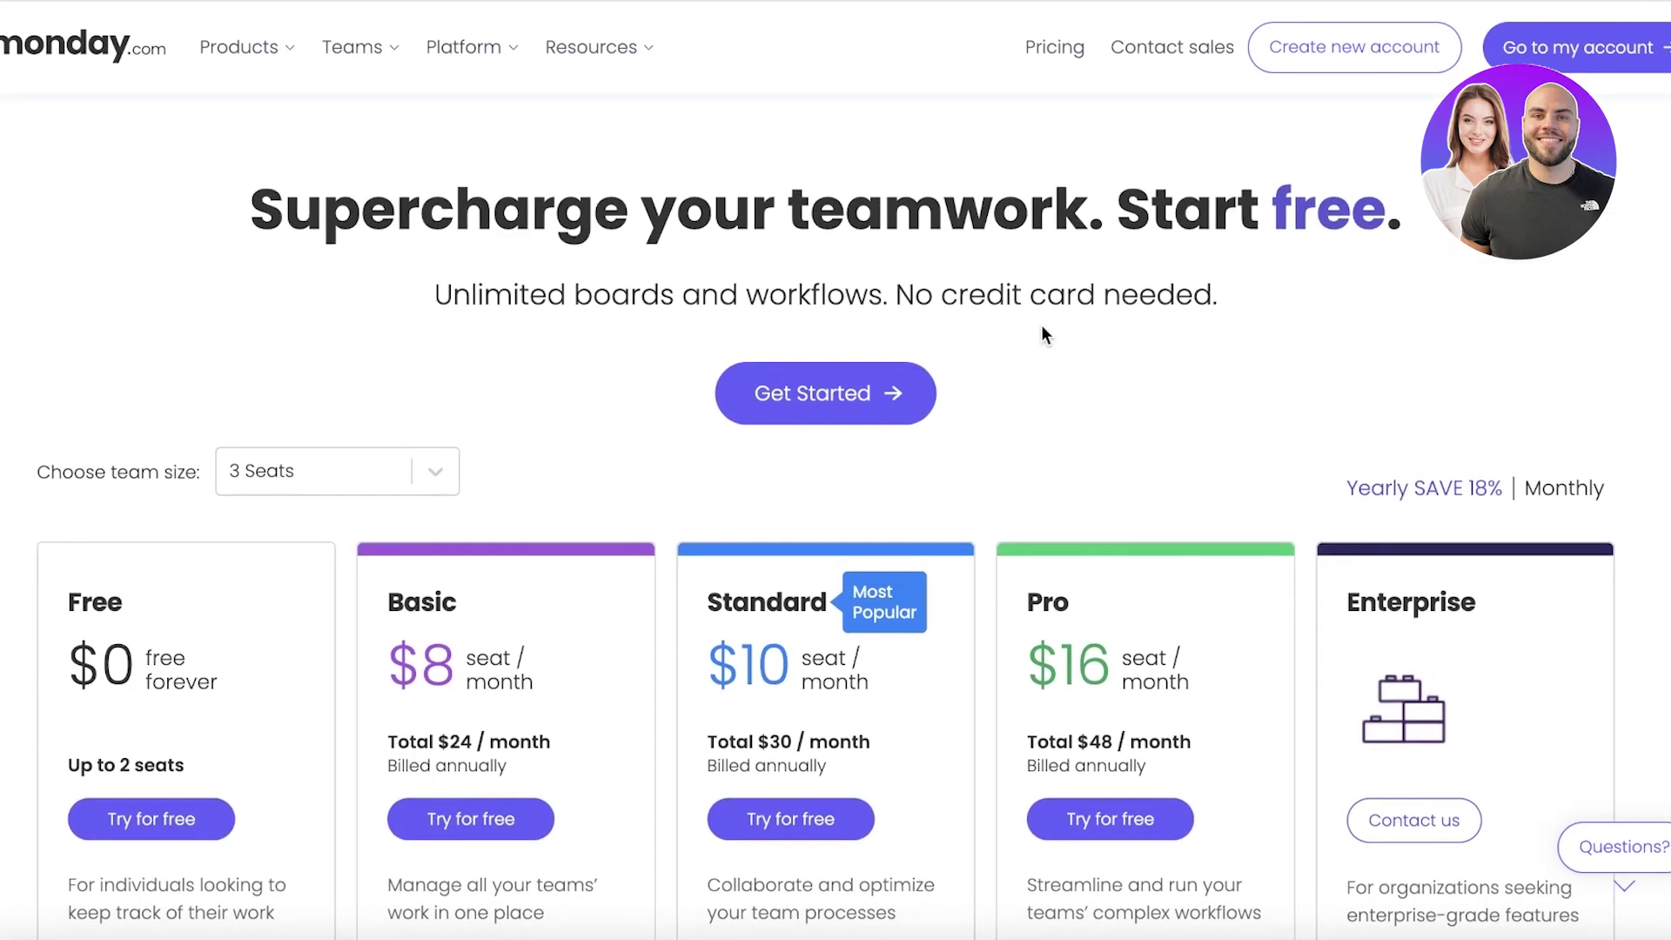
Scroll through the Free, Basic, Standard, Pro and Enterprise plan cards and feature lists.
{"action": "scroll", "coordinate": [1041, 326], "scroll_direction": "down", "scroll_amount": 3}
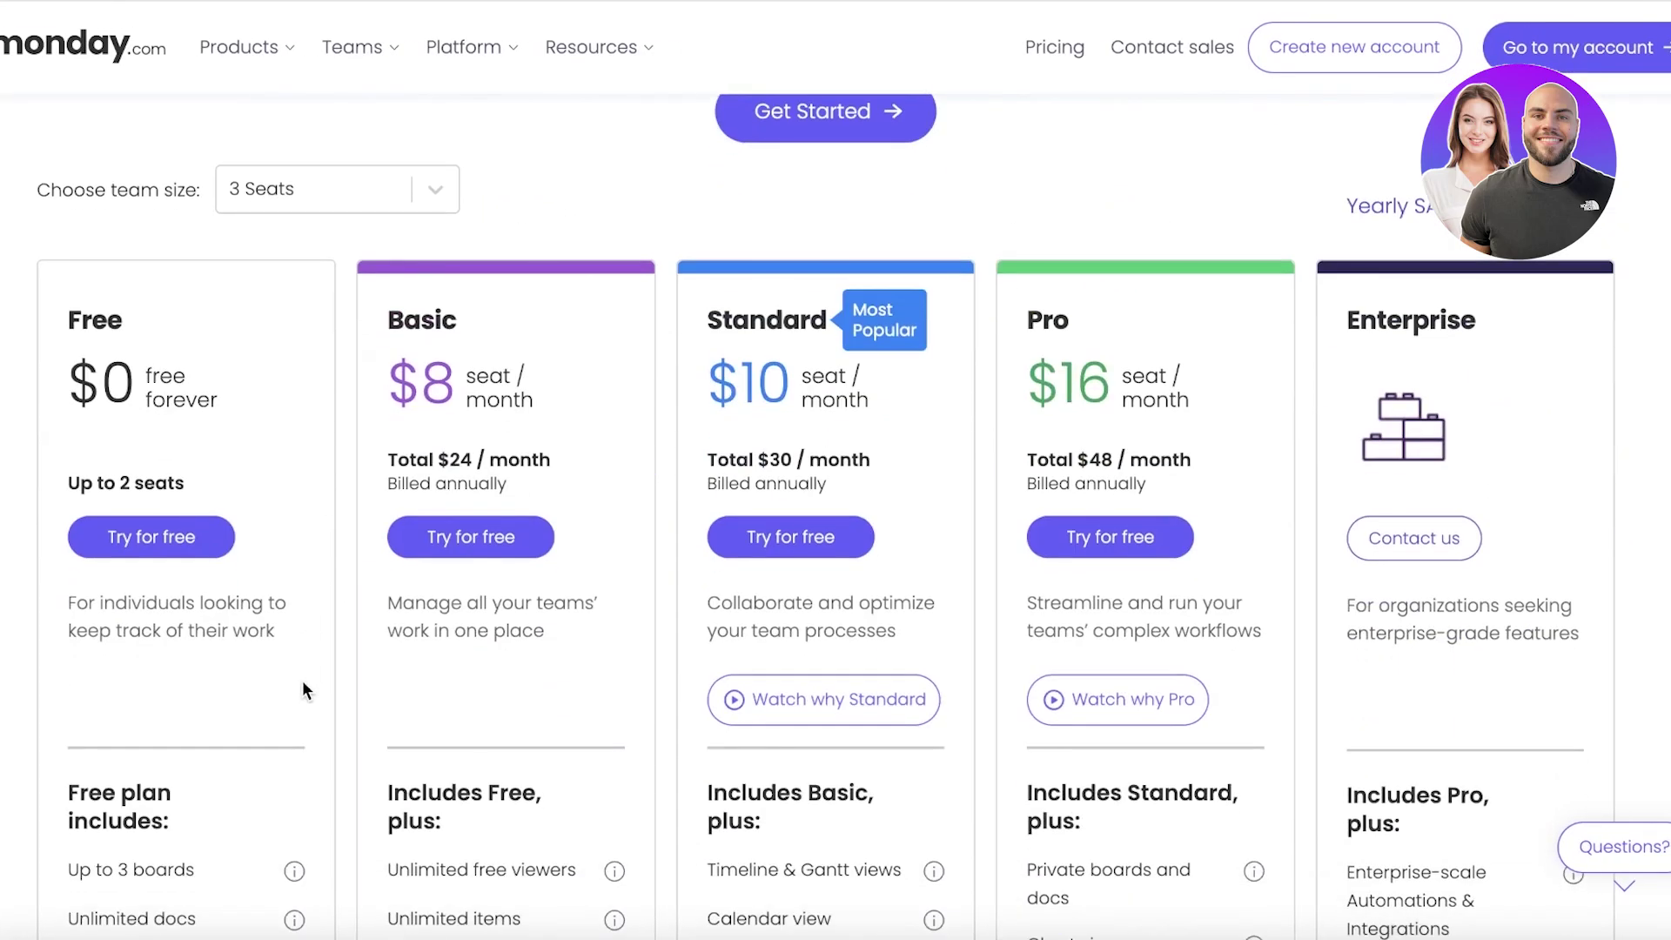
{"action": "scroll", "coordinate": [494, 326], "scroll_direction": "down", "scroll_amount": 3}
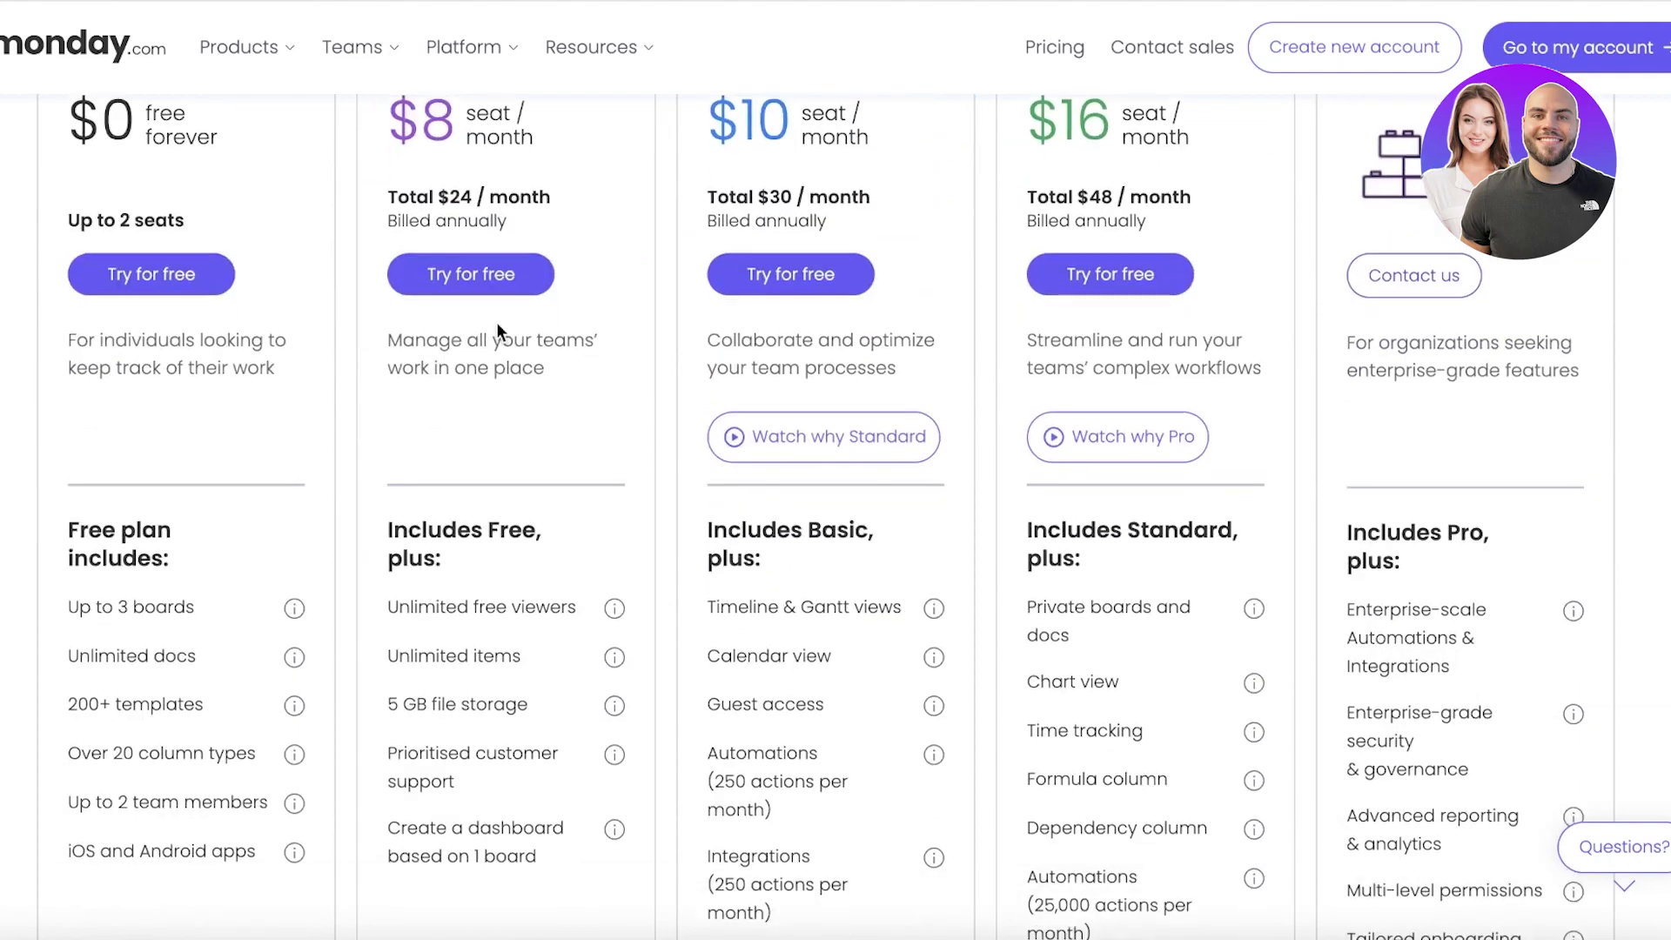
{"action": "scroll", "coordinate": [529, 326], "scroll_direction": "up", "scroll_amount": 2}
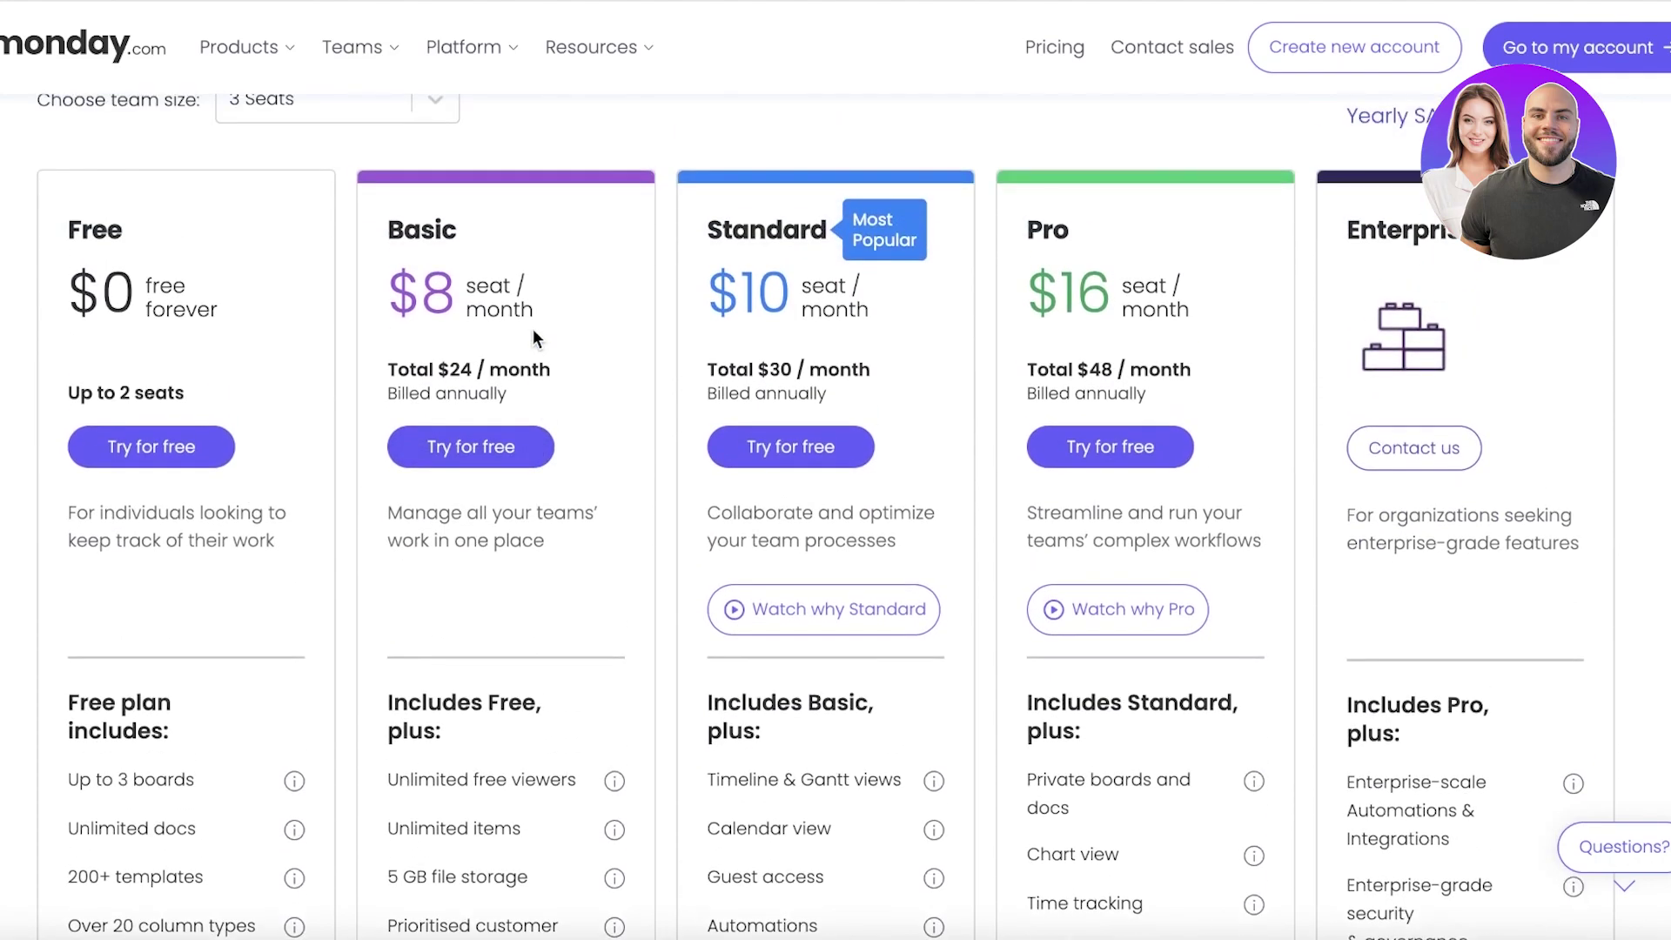
{"action": "scroll", "coordinate": [533, 329], "scroll_direction": "down", "scroll_amount": 1}
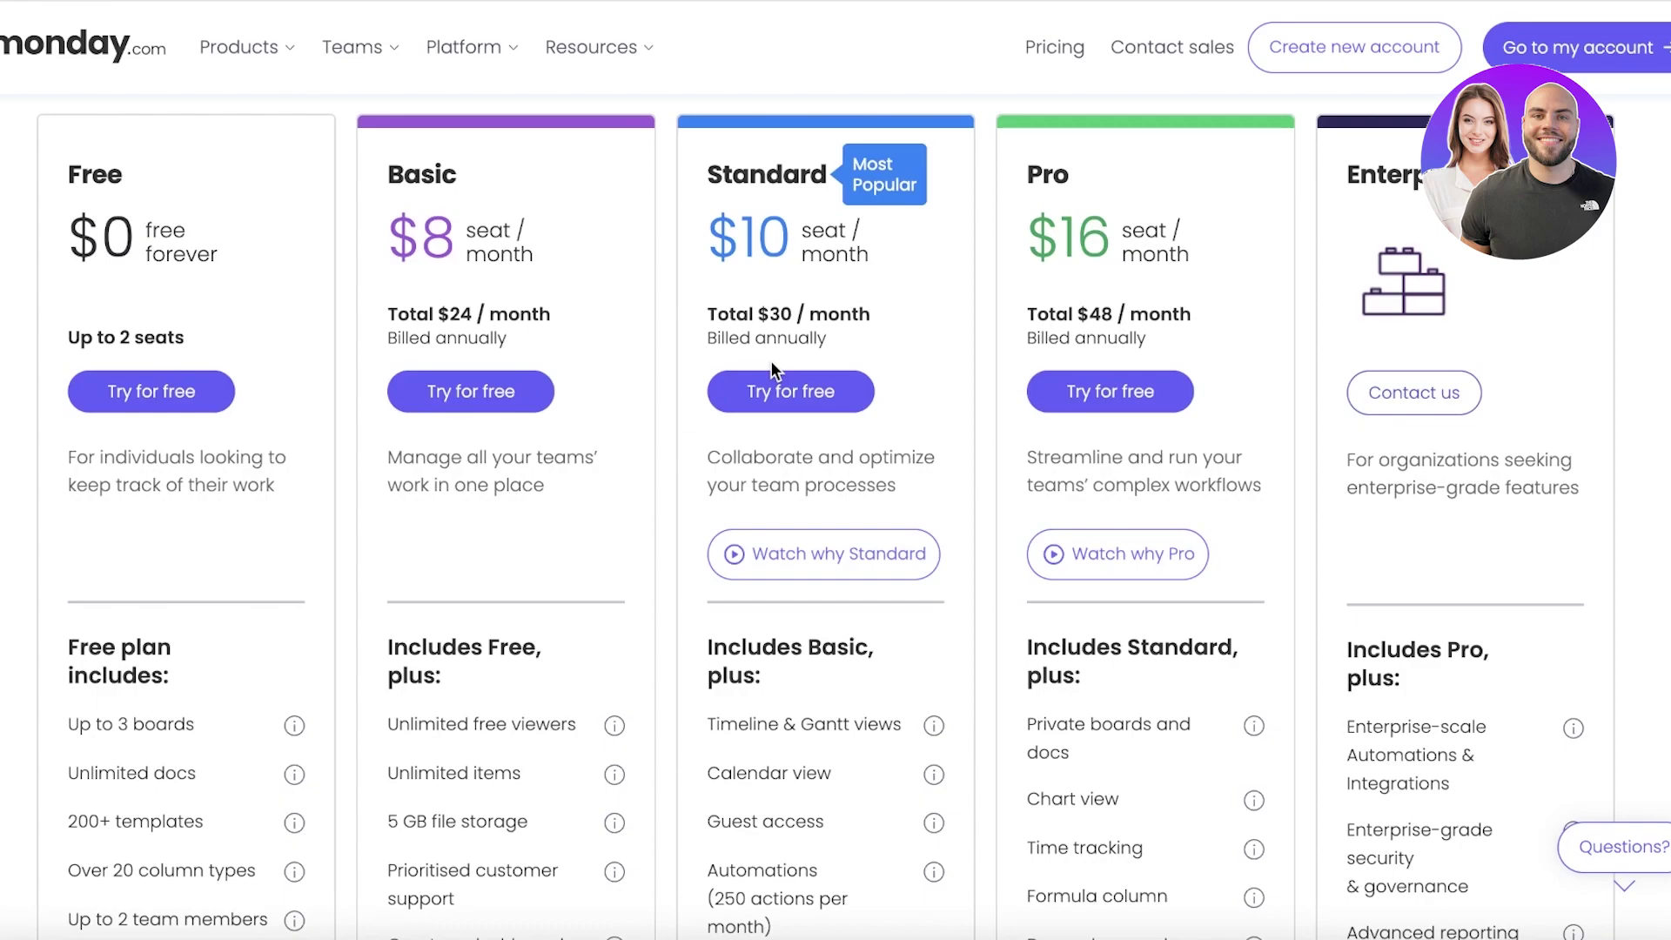
{"action": "scroll", "coordinate": [783, 369], "scroll_direction": "down", "scroll_amount": 5}
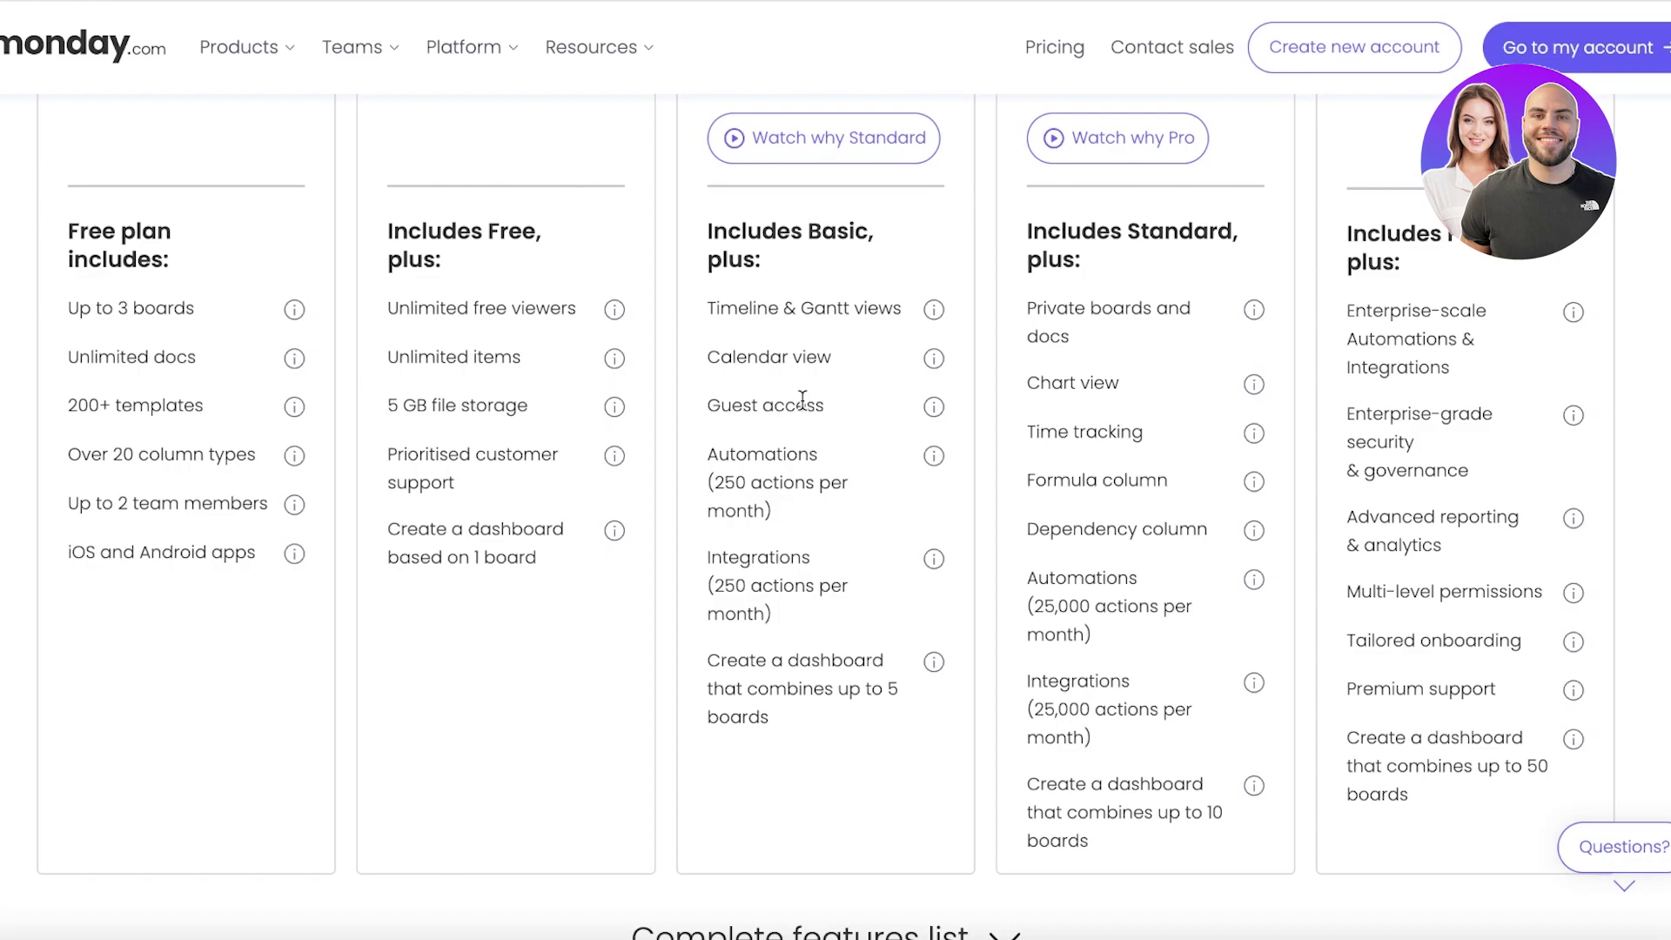
{"action": "scroll", "coordinate": [888, 418], "scroll_direction": "up", "scroll_amount": 1}
{"action": "scroll", "coordinate": [884, 418], "scroll_direction": "up", "scroll_amount": 5}
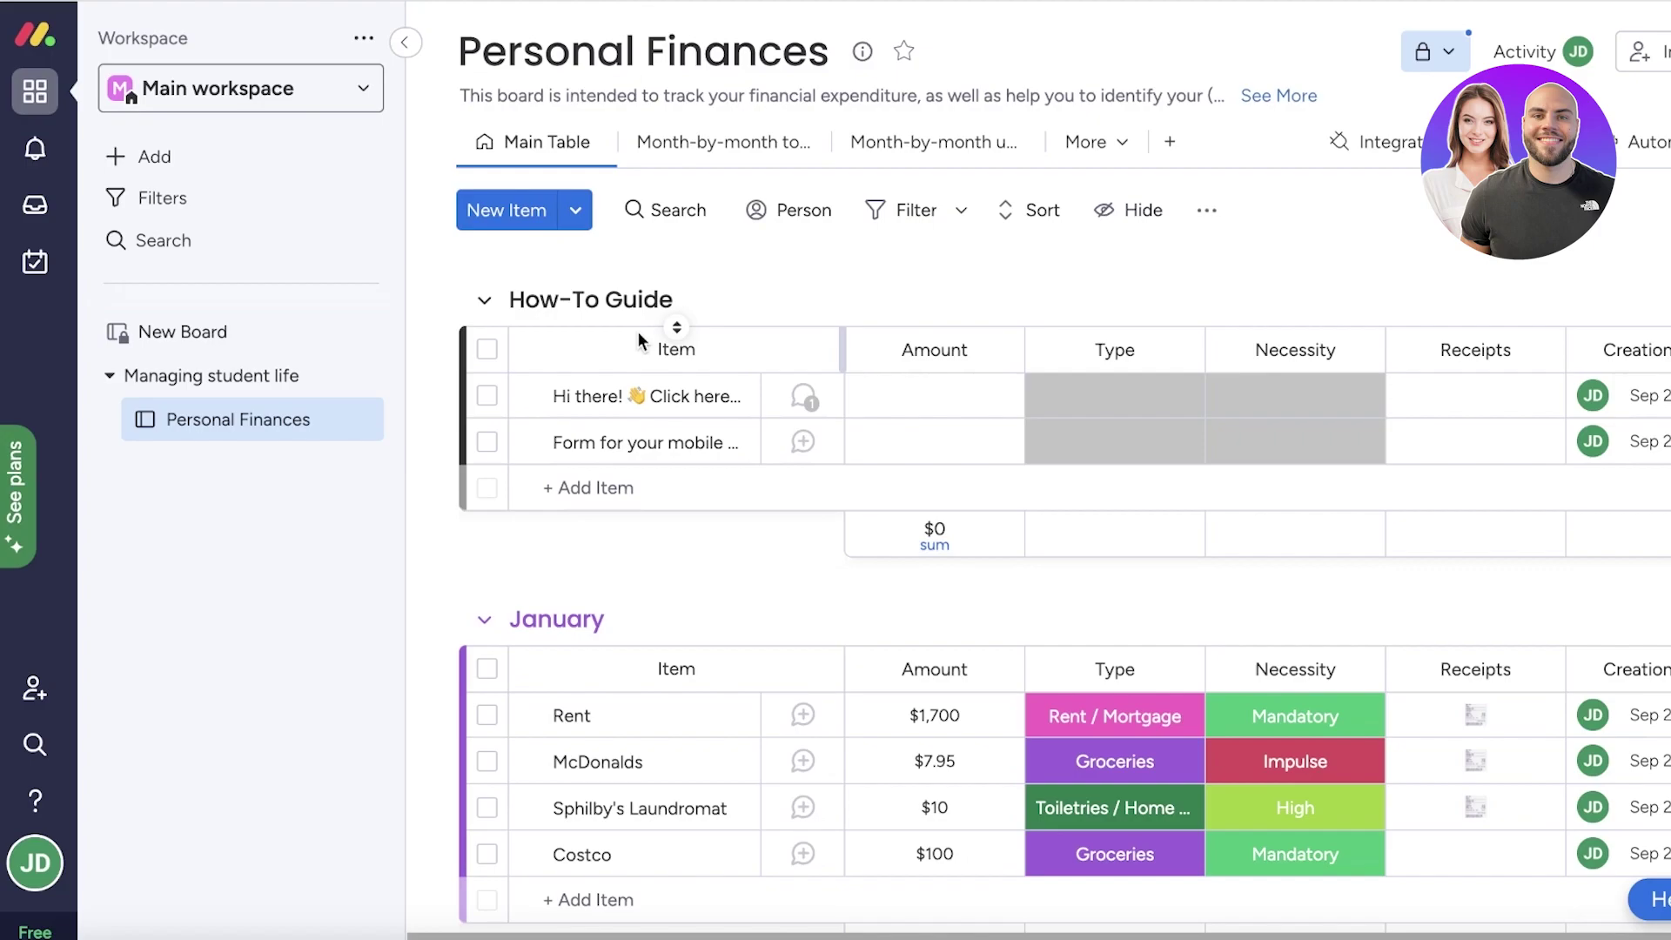
Scroll down through the Personal Finances How-To Guide and January expense groups and back up.
{"action": "scroll", "coordinate": [661, 366], "scroll_direction": "down", "scroll_amount": 10}
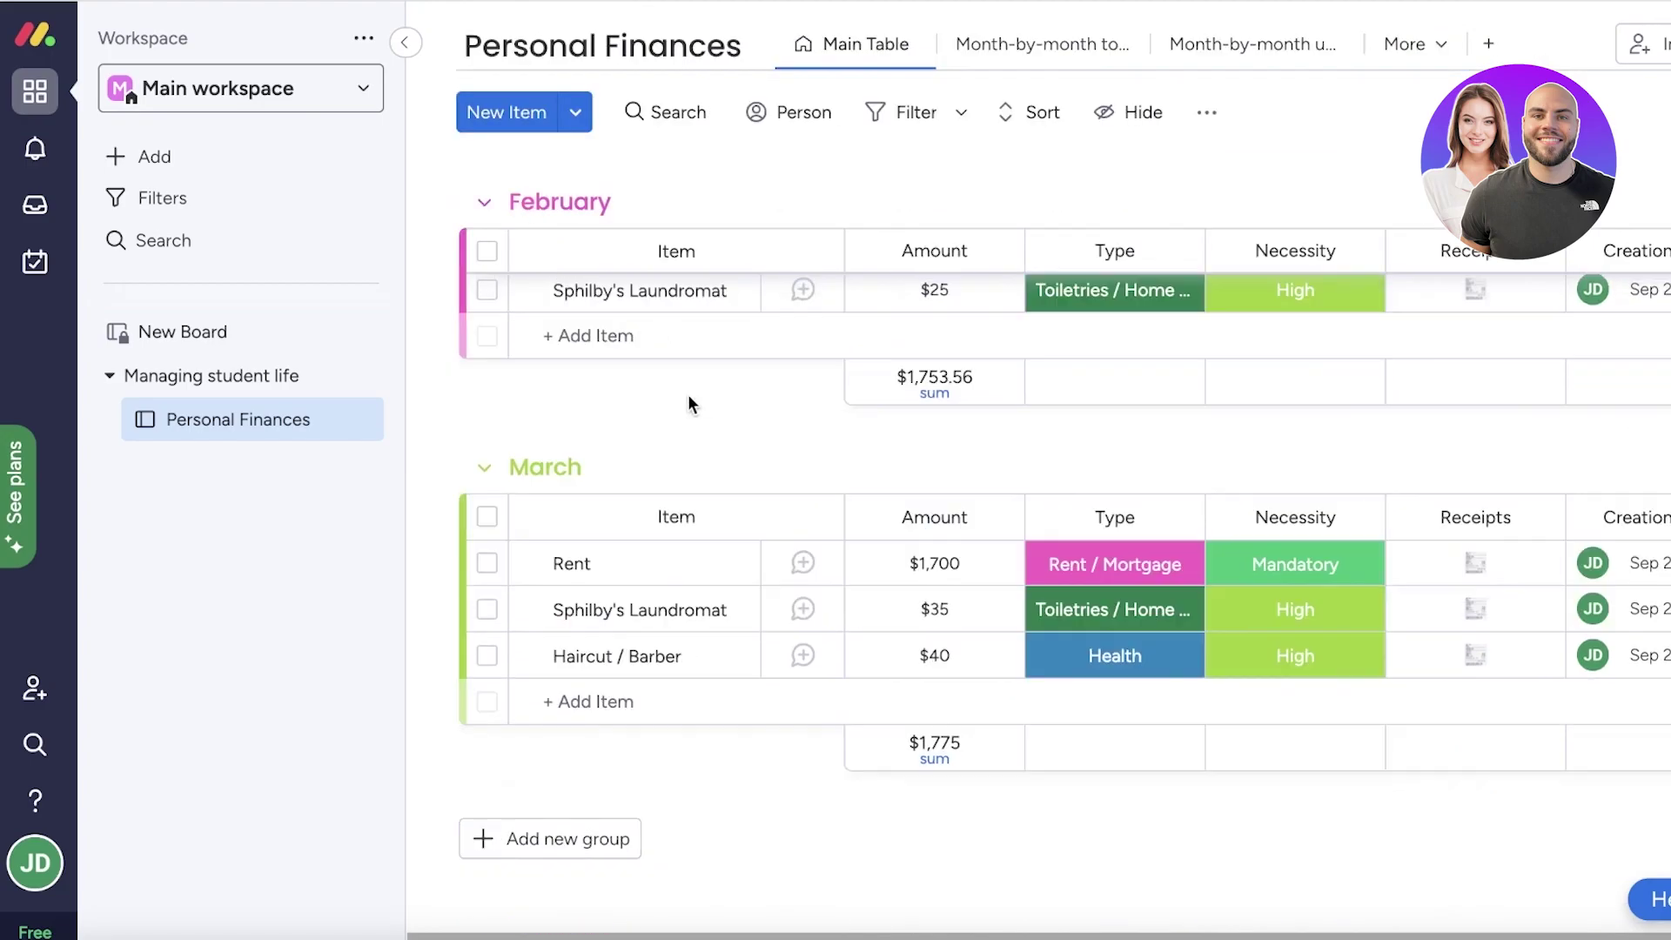
{"action": "scroll", "coordinate": [702, 421], "scroll_direction": "up", "scroll_amount": 10}
{"action": "scroll", "coordinate": [566, 461], "scroll_direction": "down", "scroll_amount": 10}
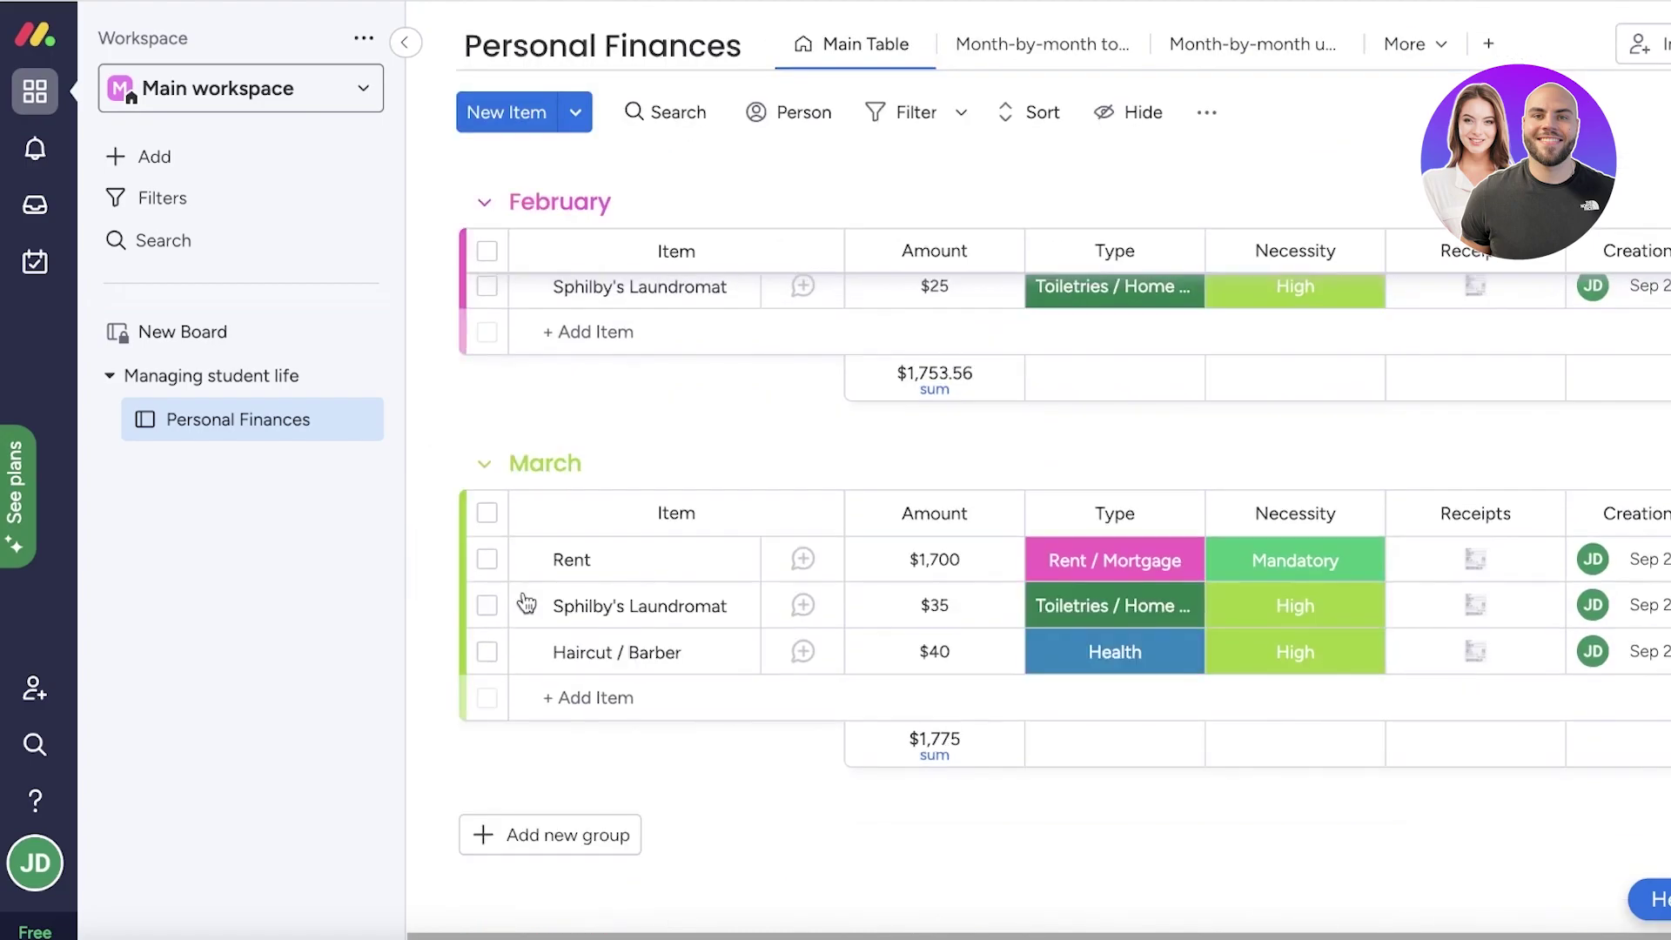
{"action": "scroll", "coordinate": [607, 477], "scroll_direction": "up", "scroll_amount": 10}
{"action": "scroll", "coordinate": [607, 476], "scroll_direction": "down", "scroll_amount": 10}
{"action": "scroll", "coordinate": [652, 435], "scroll_direction": "up", "scroll_amount": 10}
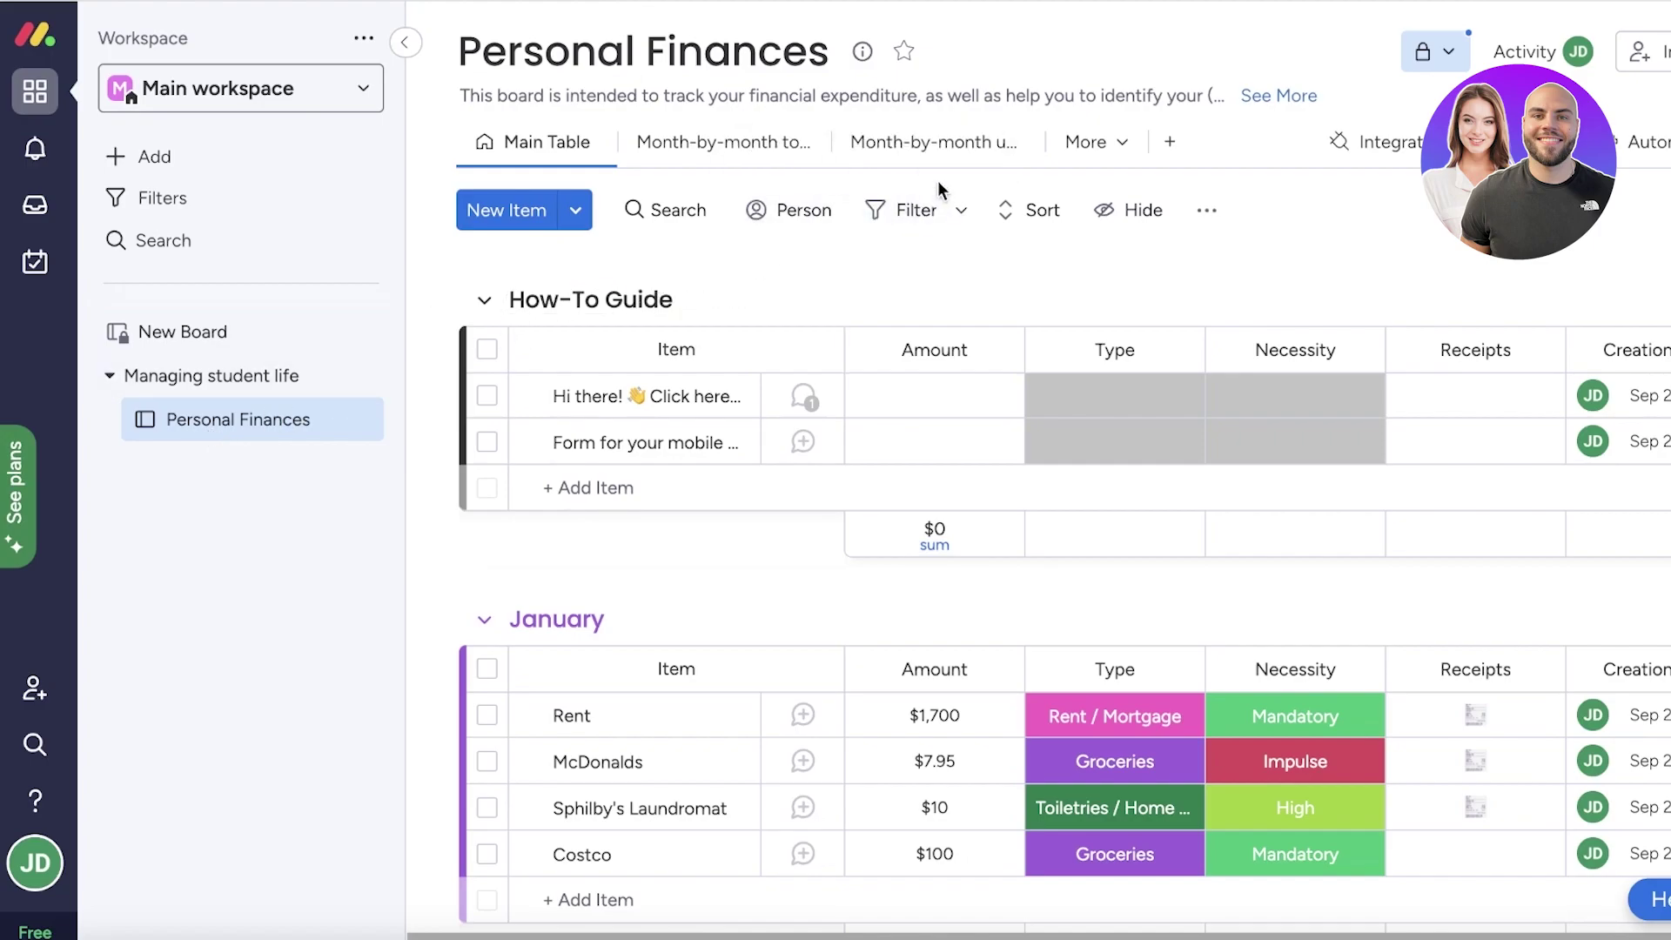
Add a Gantt view tab to the board, keep its default name, and toggle the item list.
{"action": "left_click", "coordinate": [1170, 148]}
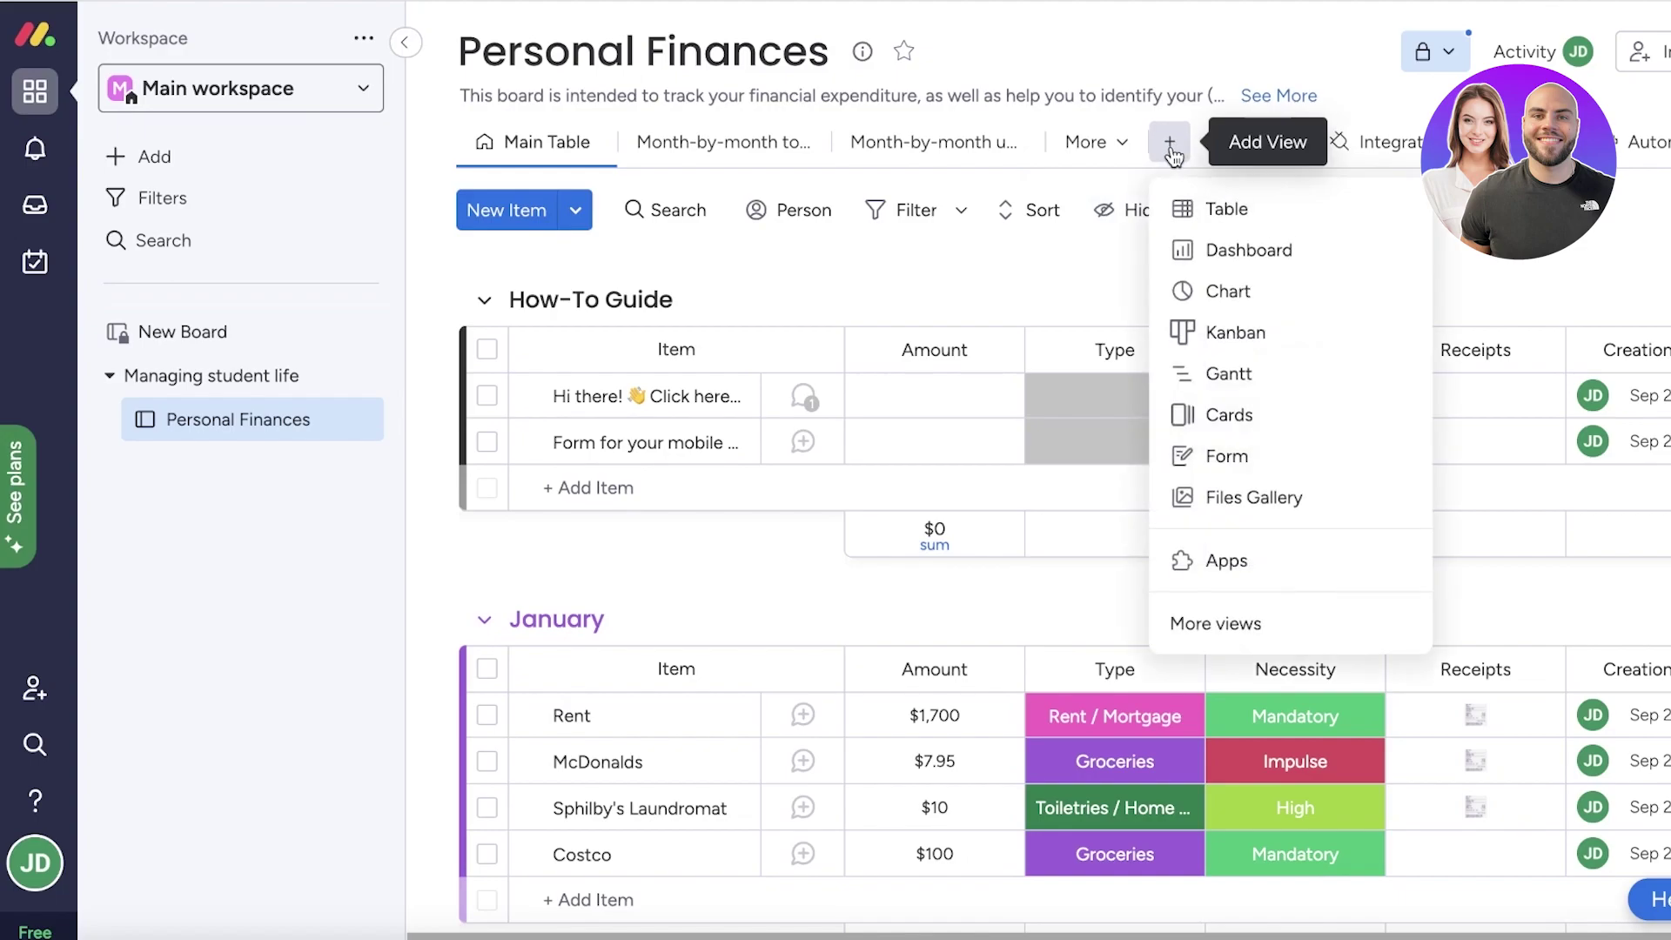
{"action": "left_click", "coordinate": [1220, 386]}
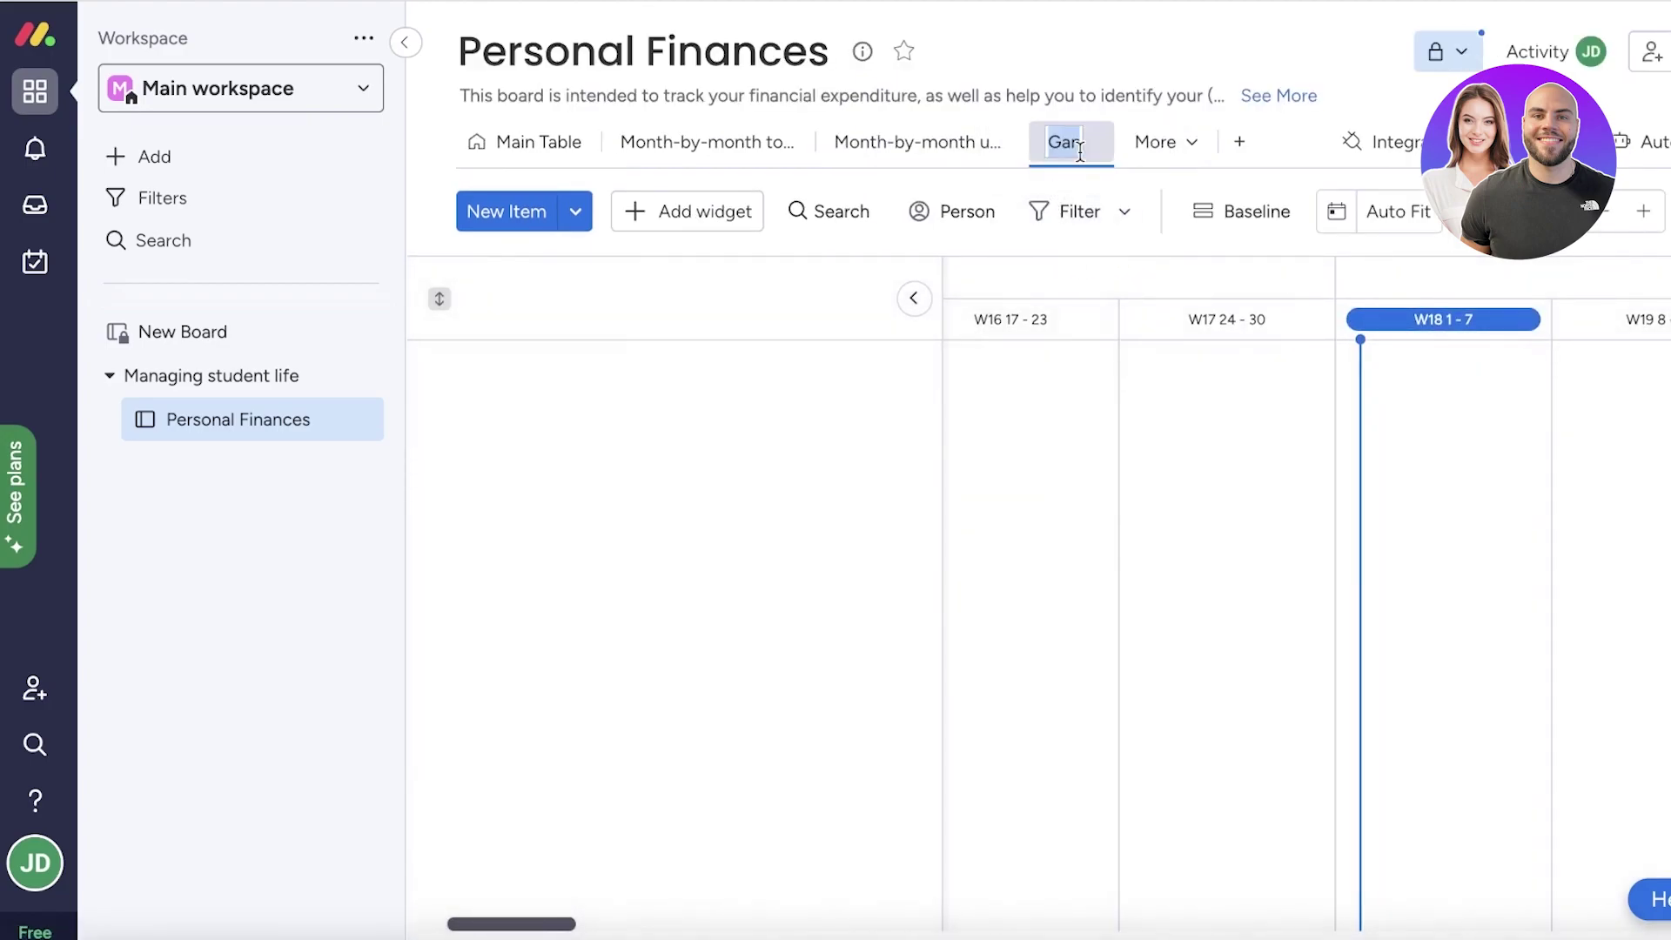
{"action": "mouse_move", "coordinate": [1080, 153]}
{"action": "left_mouse_down"}
{"action": "mouse_move", "coordinate": [1067, 149]}
{"action": "mouse_move", "coordinate": [1108, 156]}
{"action": "left_mouse_up"}
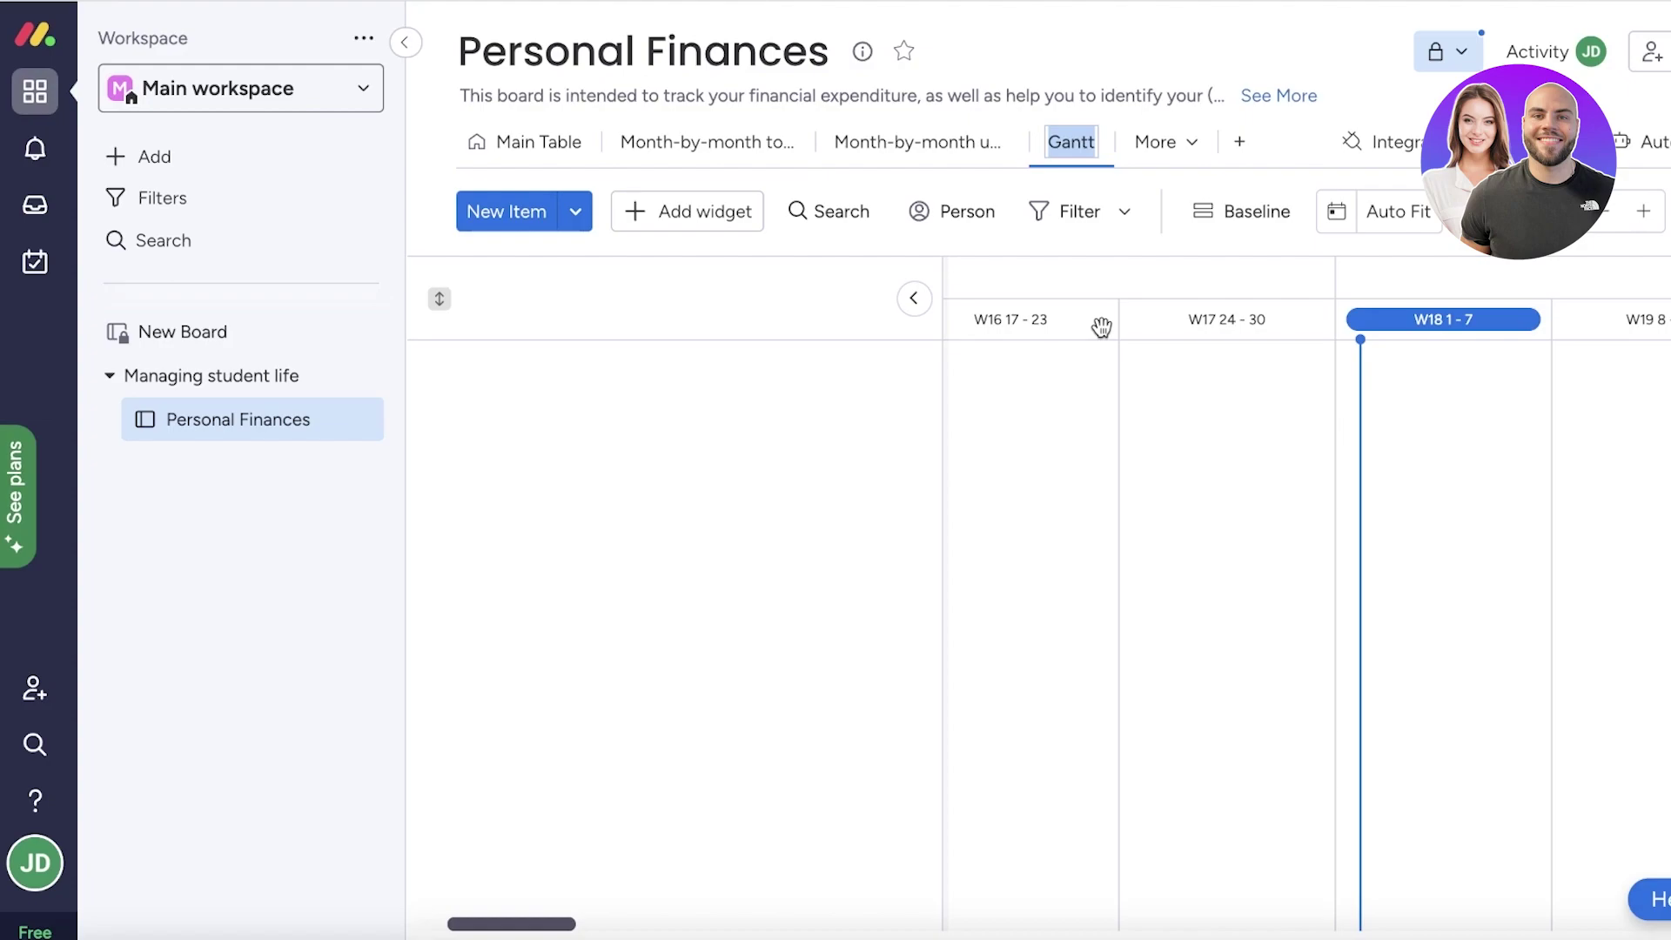
{"action": "key", "text": "Escape"}
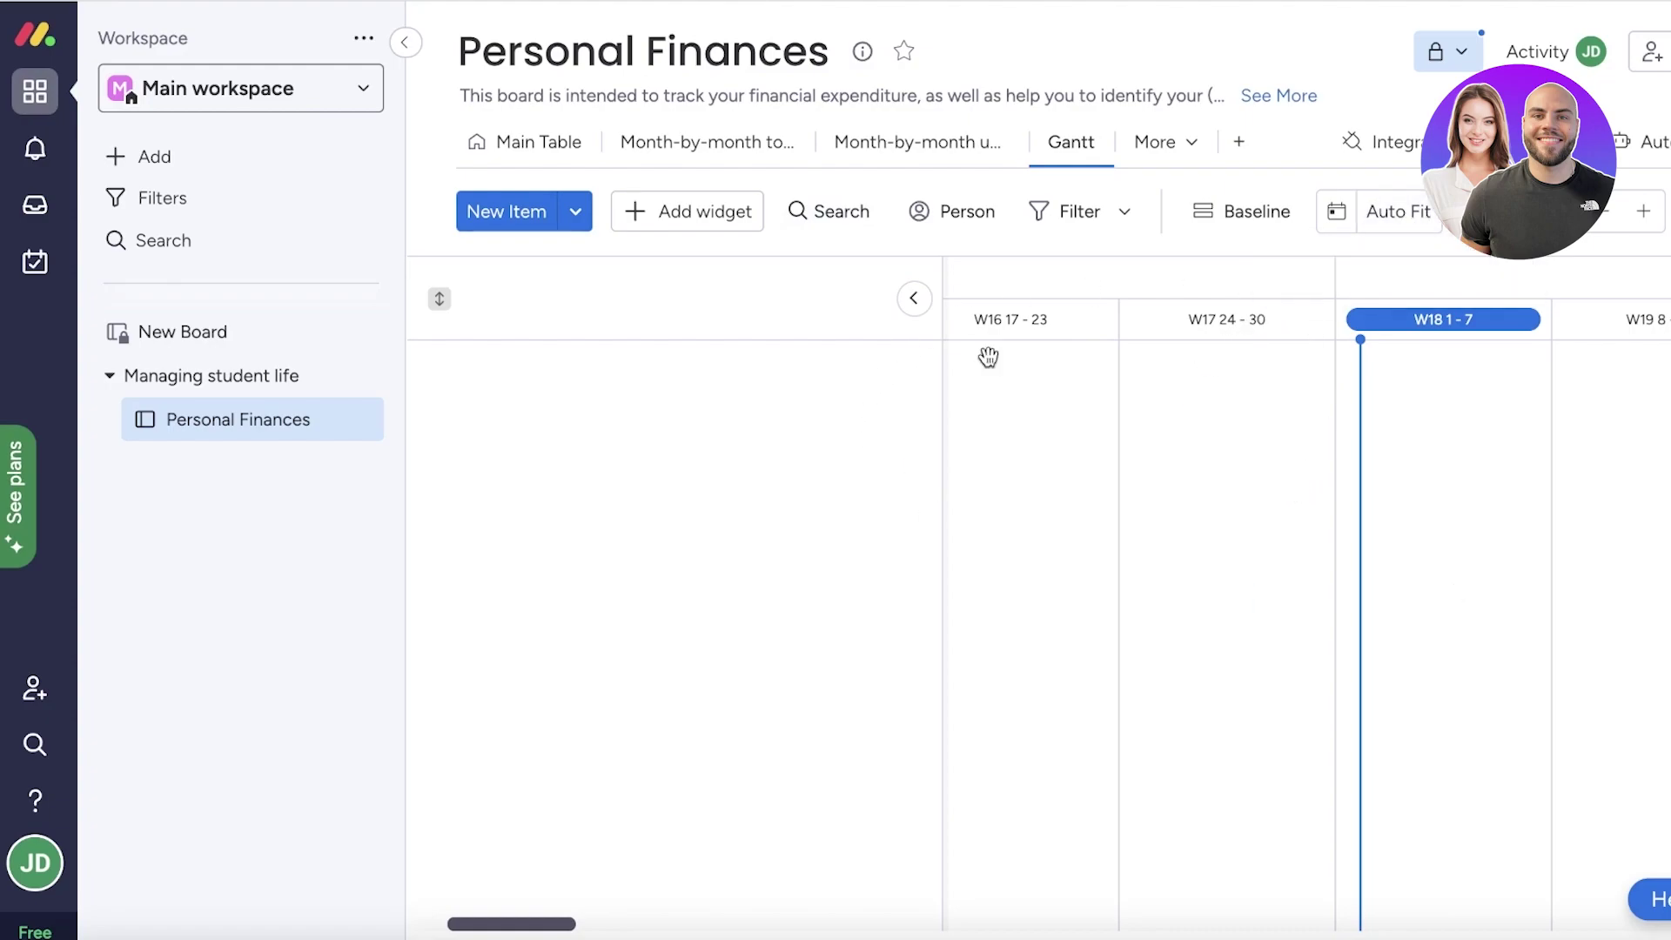
{"action": "left_click", "coordinate": [911, 301]}
{"action": "left_click", "coordinate": [432, 300]}
Hide the Gantt item list, scroll the weekly timeline, and recentre it on today's week, W18.
{"action": "left_click", "coordinate": [913, 297]}
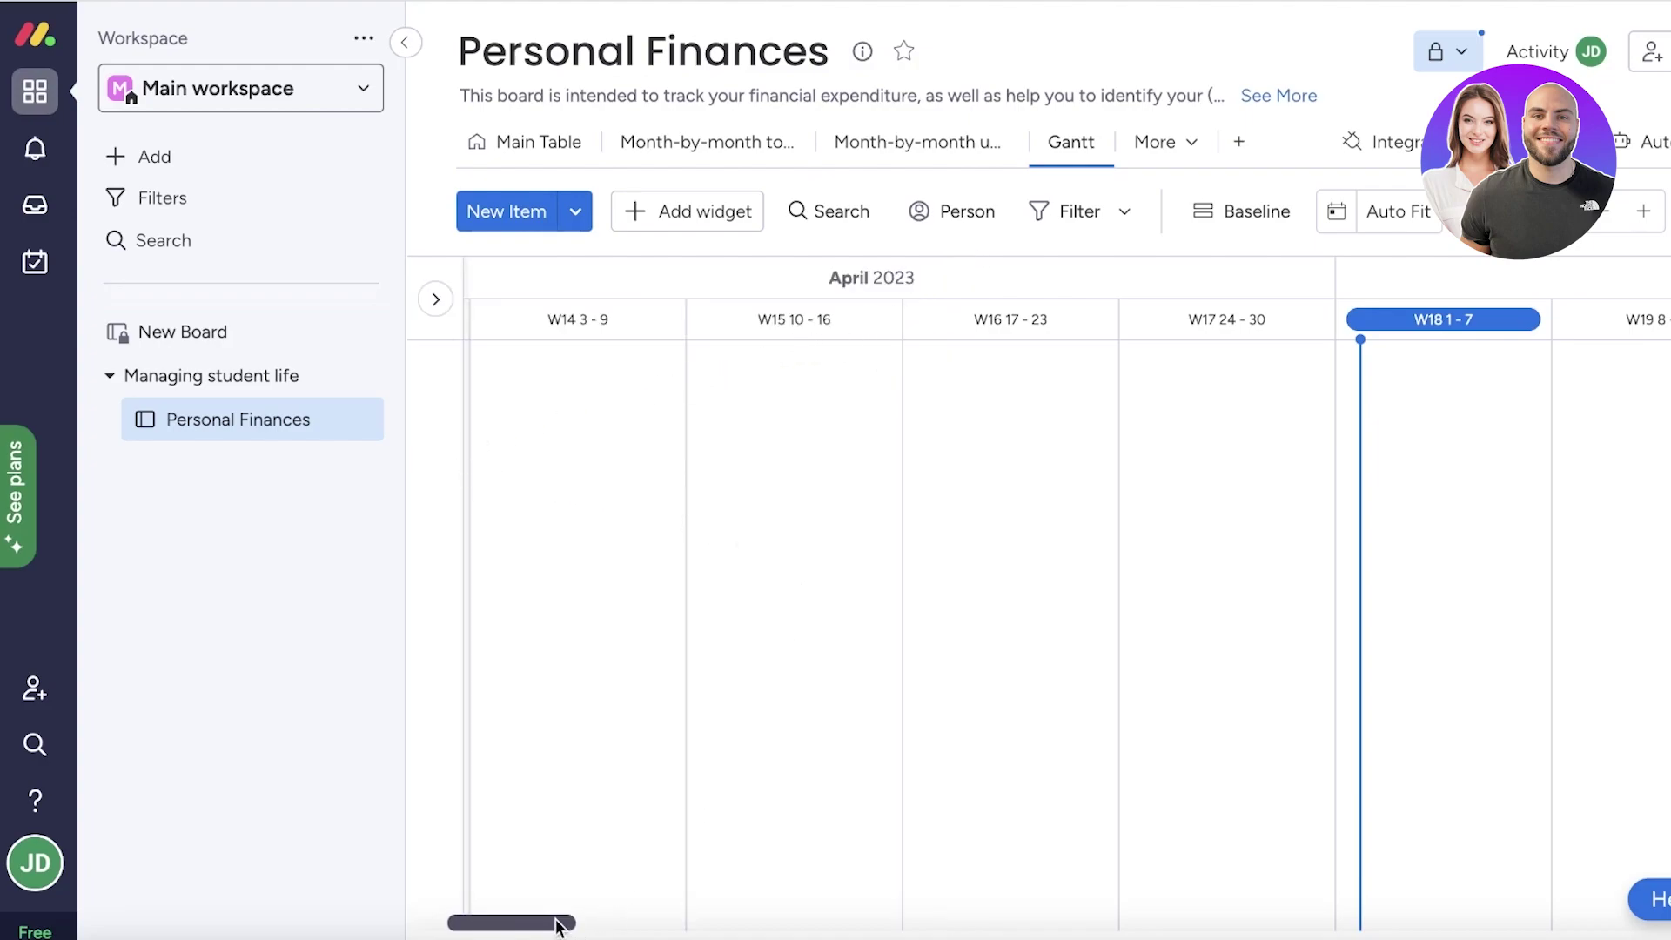
{"action": "left_click_drag", "start_coordinate": [560, 921], "coordinate": [463, 927]}
{"action": "scroll", "coordinate": [1044, 610], "scroll_direction": "left", "scroll_amount": 10}
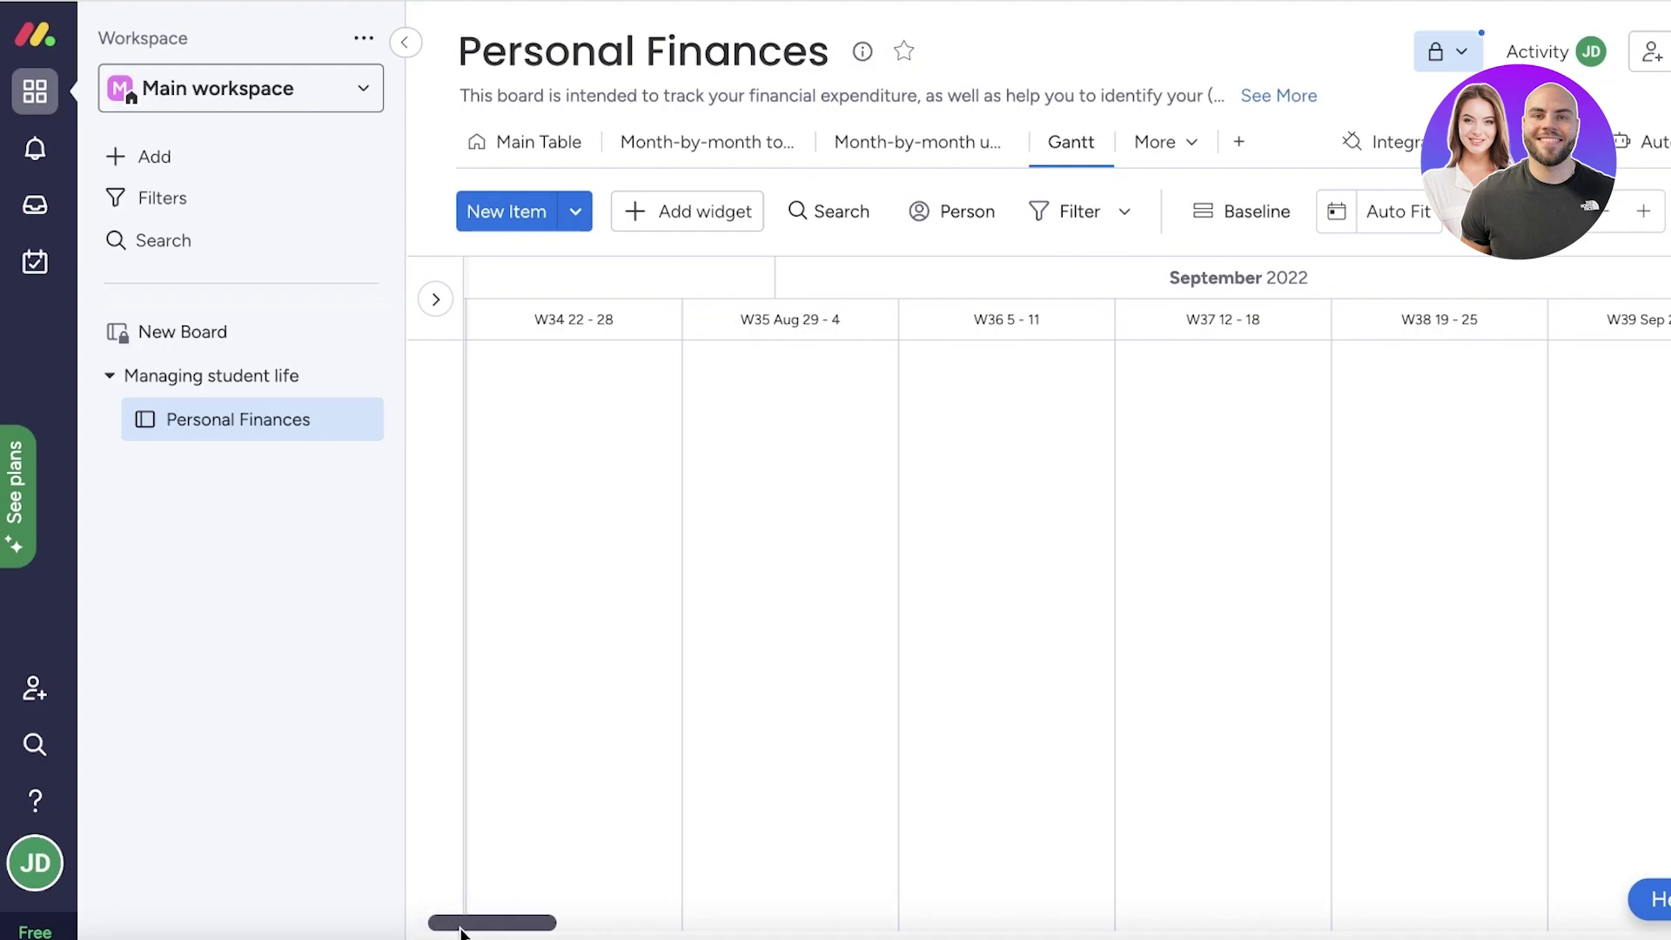
{"action": "left_click_drag", "start_coordinate": [459, 928], "coordinate": [504, 927]}
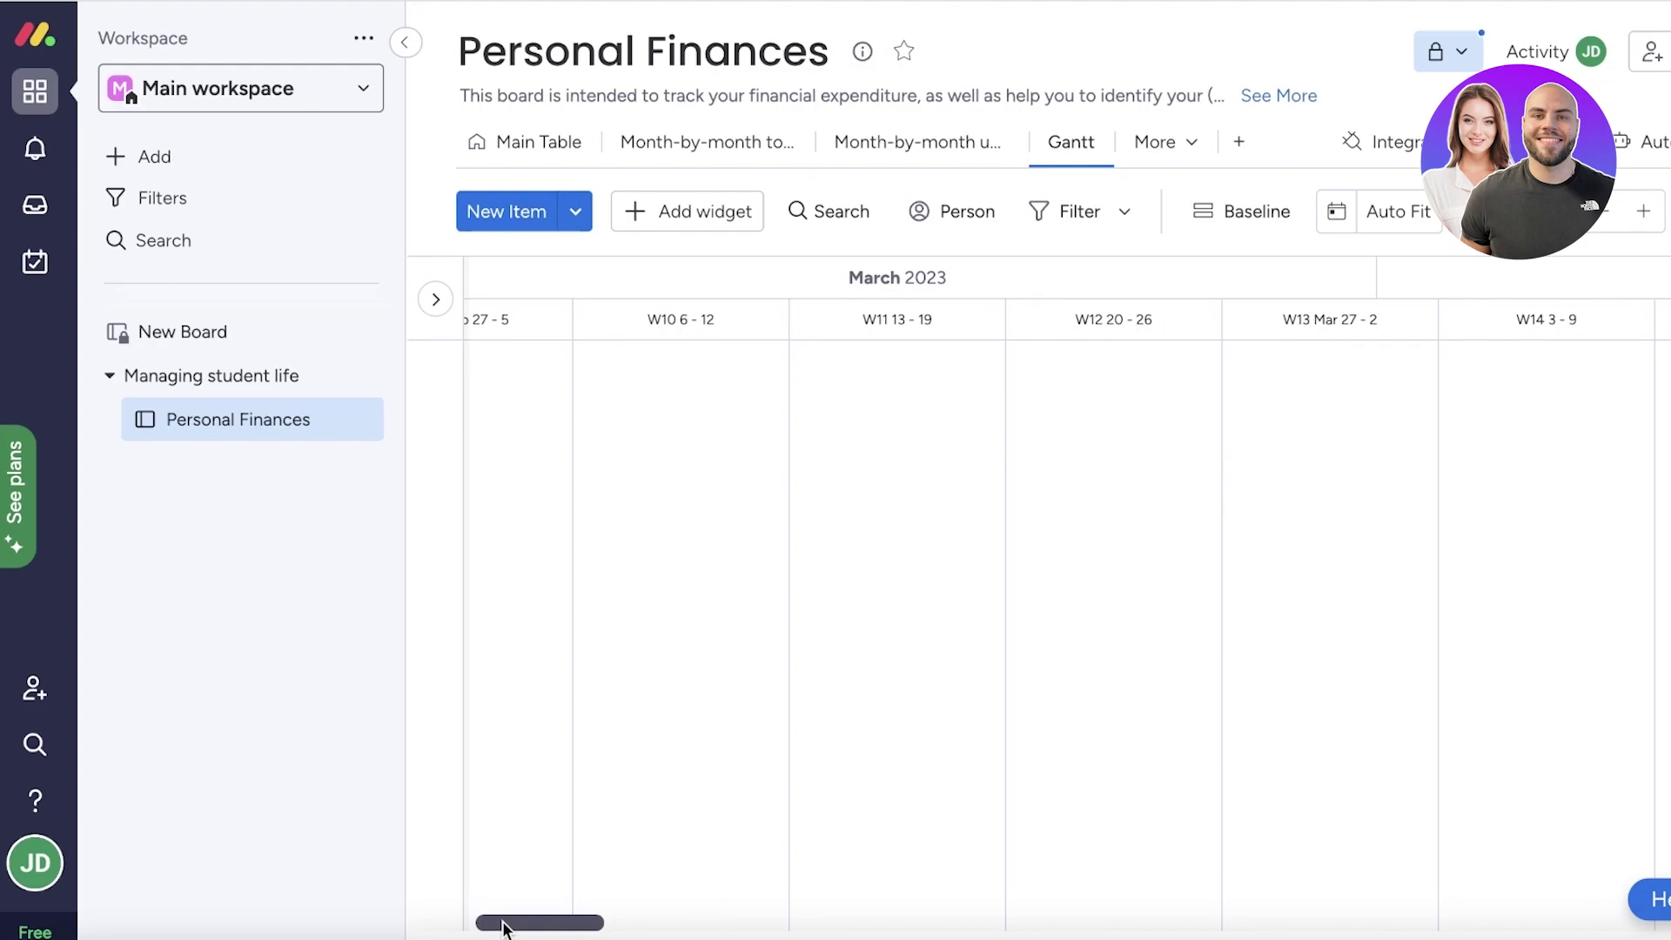
{"action": "left_click_drag", "start_coordinate": [503, 927], "coordinate": [491, 927]}
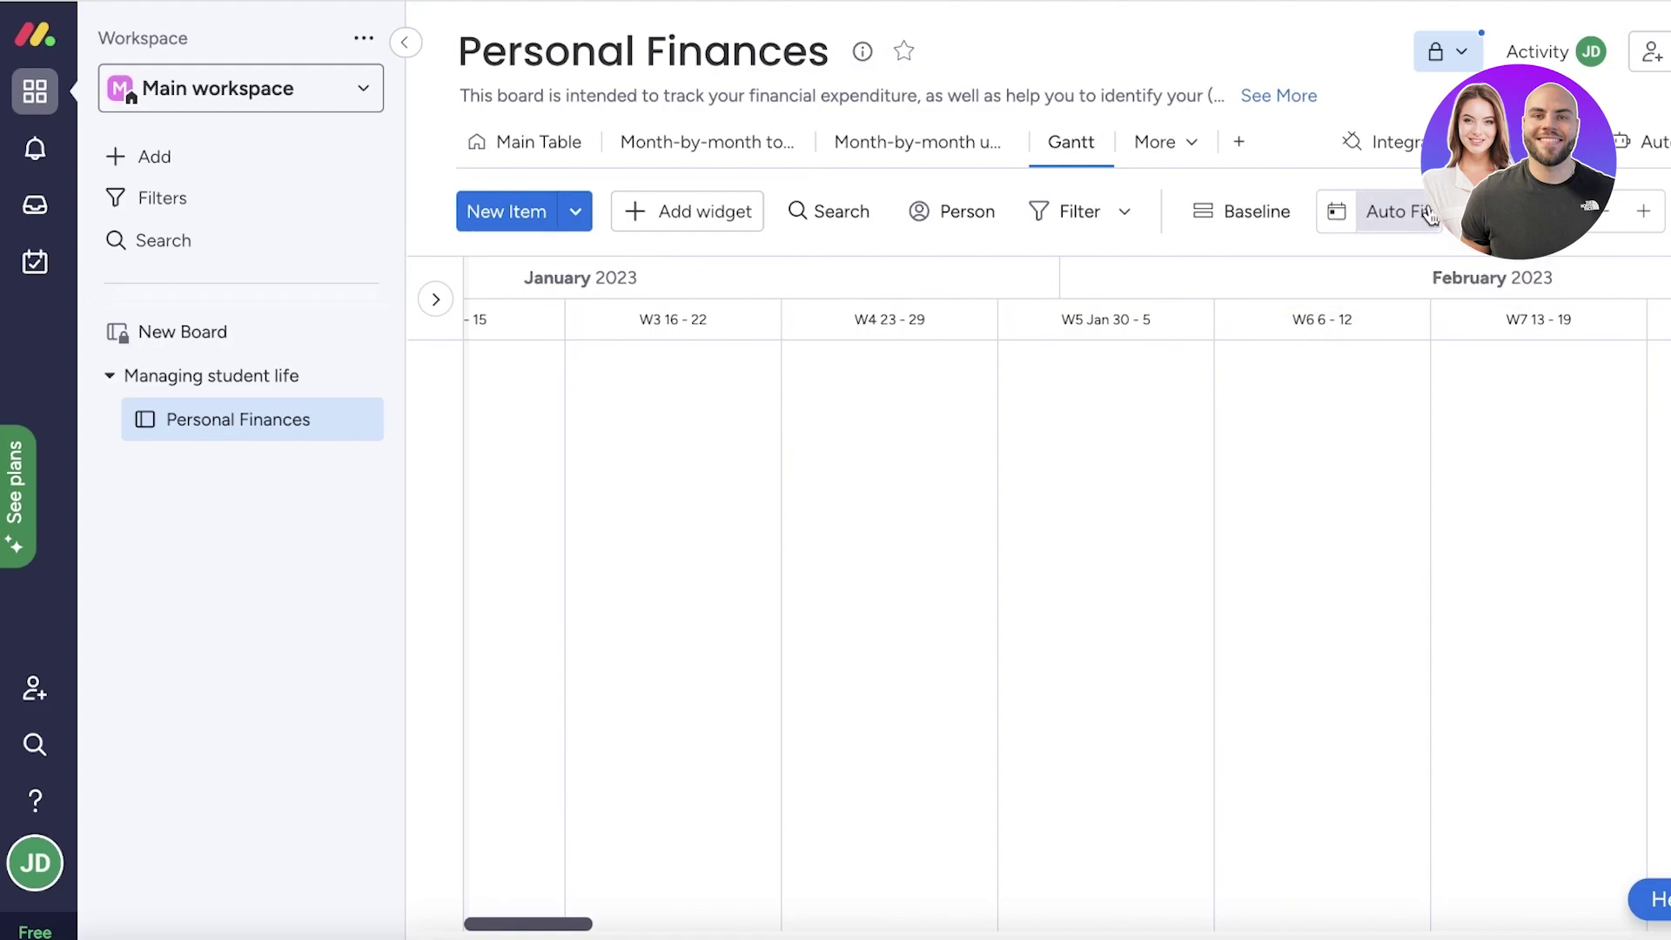
{"action": "left_click", "coordinate": [1338, 214]}
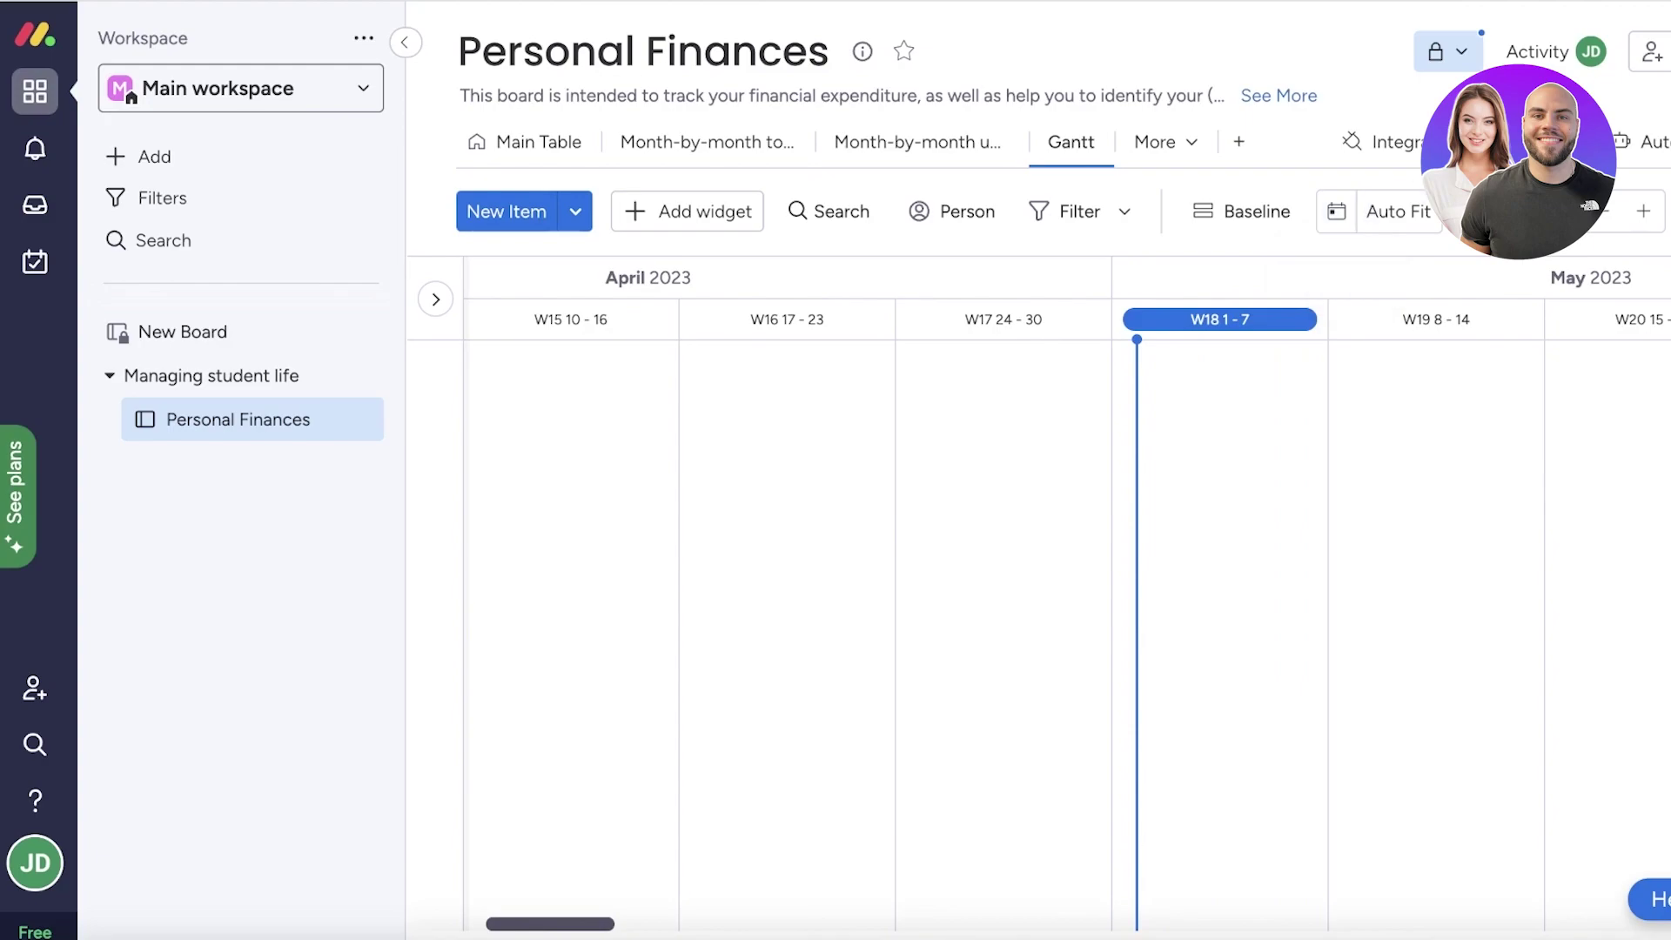
{"action": "left_click", "coordinate": [1514, 212]}
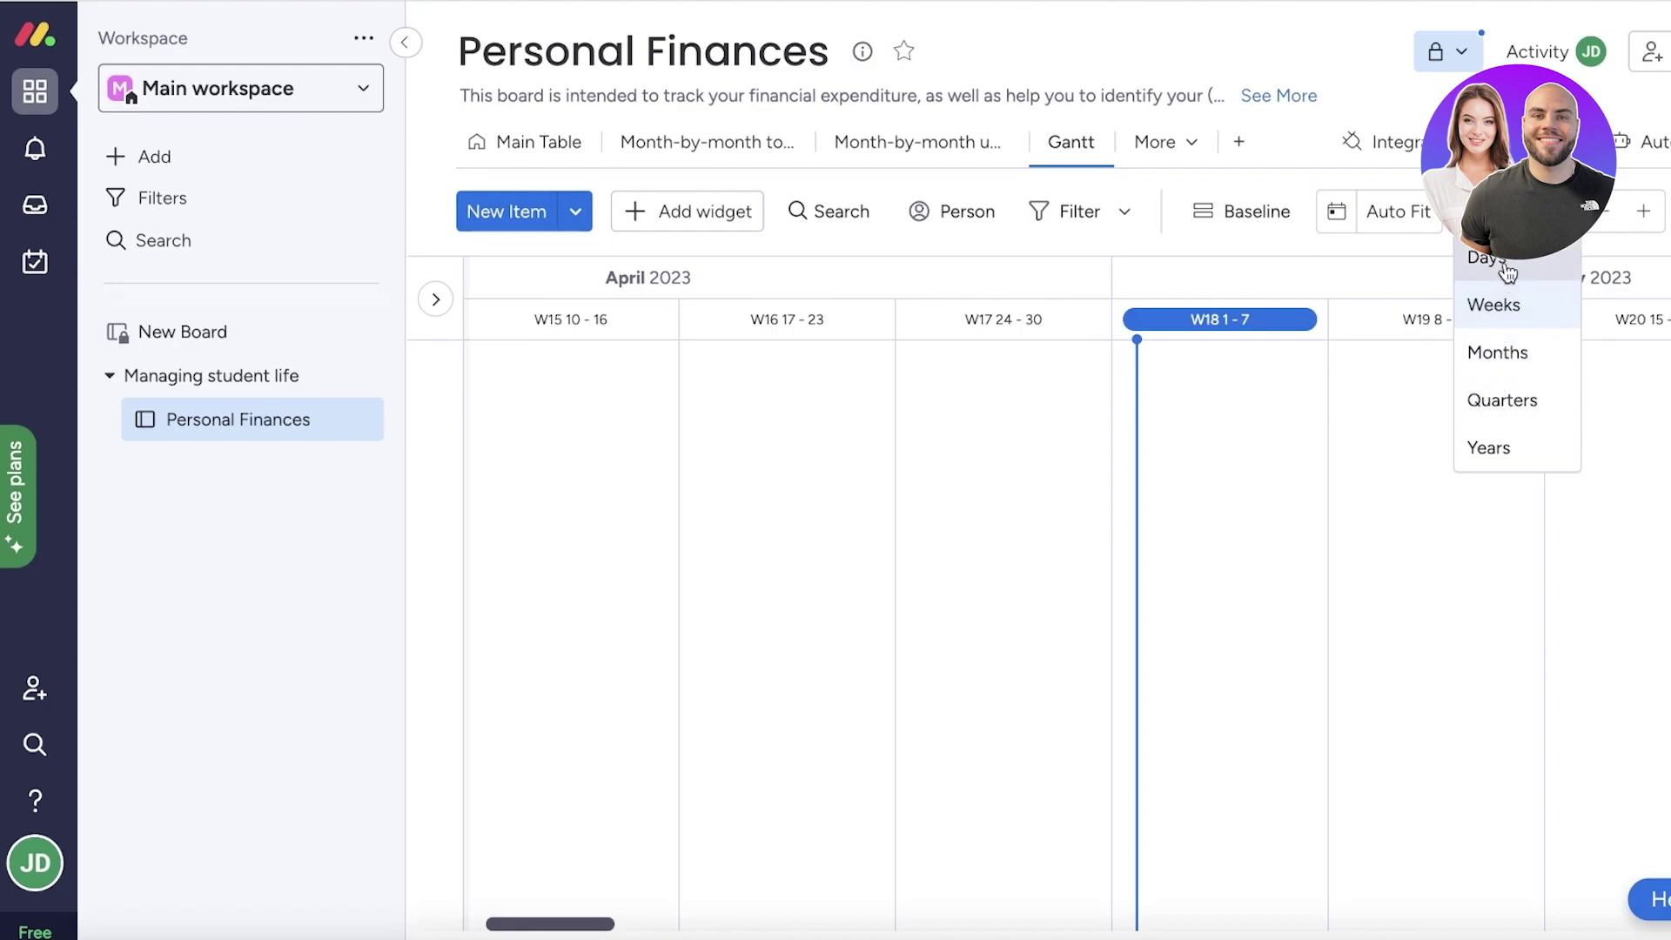
Preview the Gantt timeline at the Months, Quarters and Years scales.
{"action": "left_click", "coordinate": [1512, 352]}
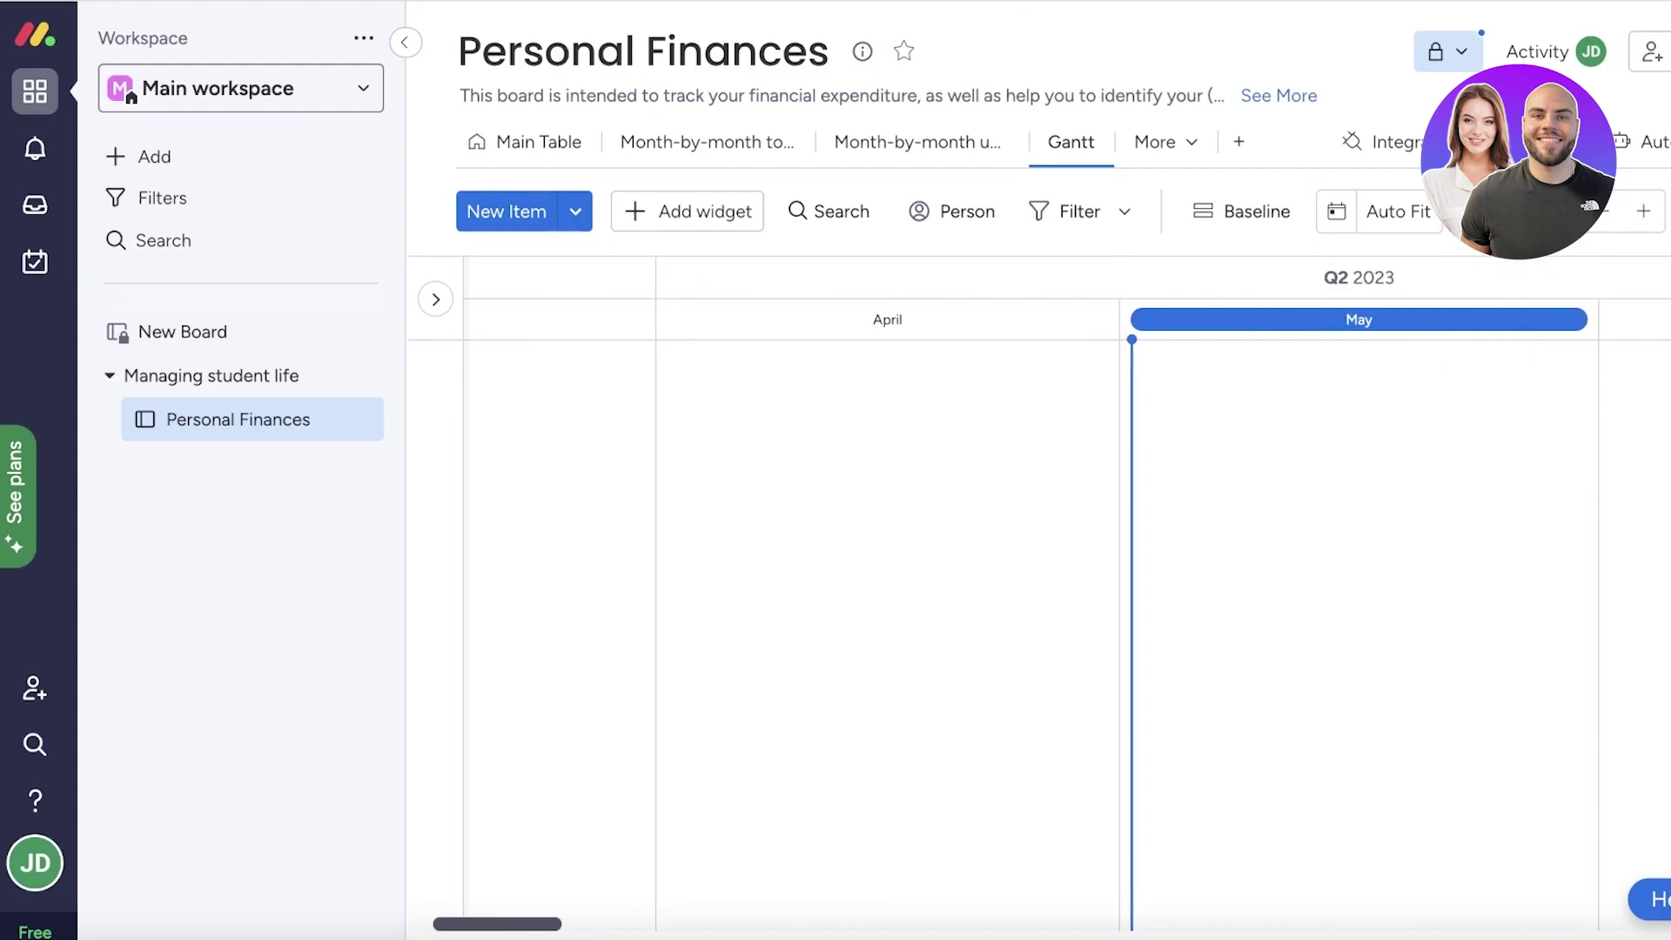
{"action": "left_click", "coordinate": [1510, 212]}
{"action": "left_click", "coordinate": [1509, 396]}
{"action": "left_click", "coordinate": [1510, 212]}
{"action": "left_click", "coordinate": [1472, 446]}
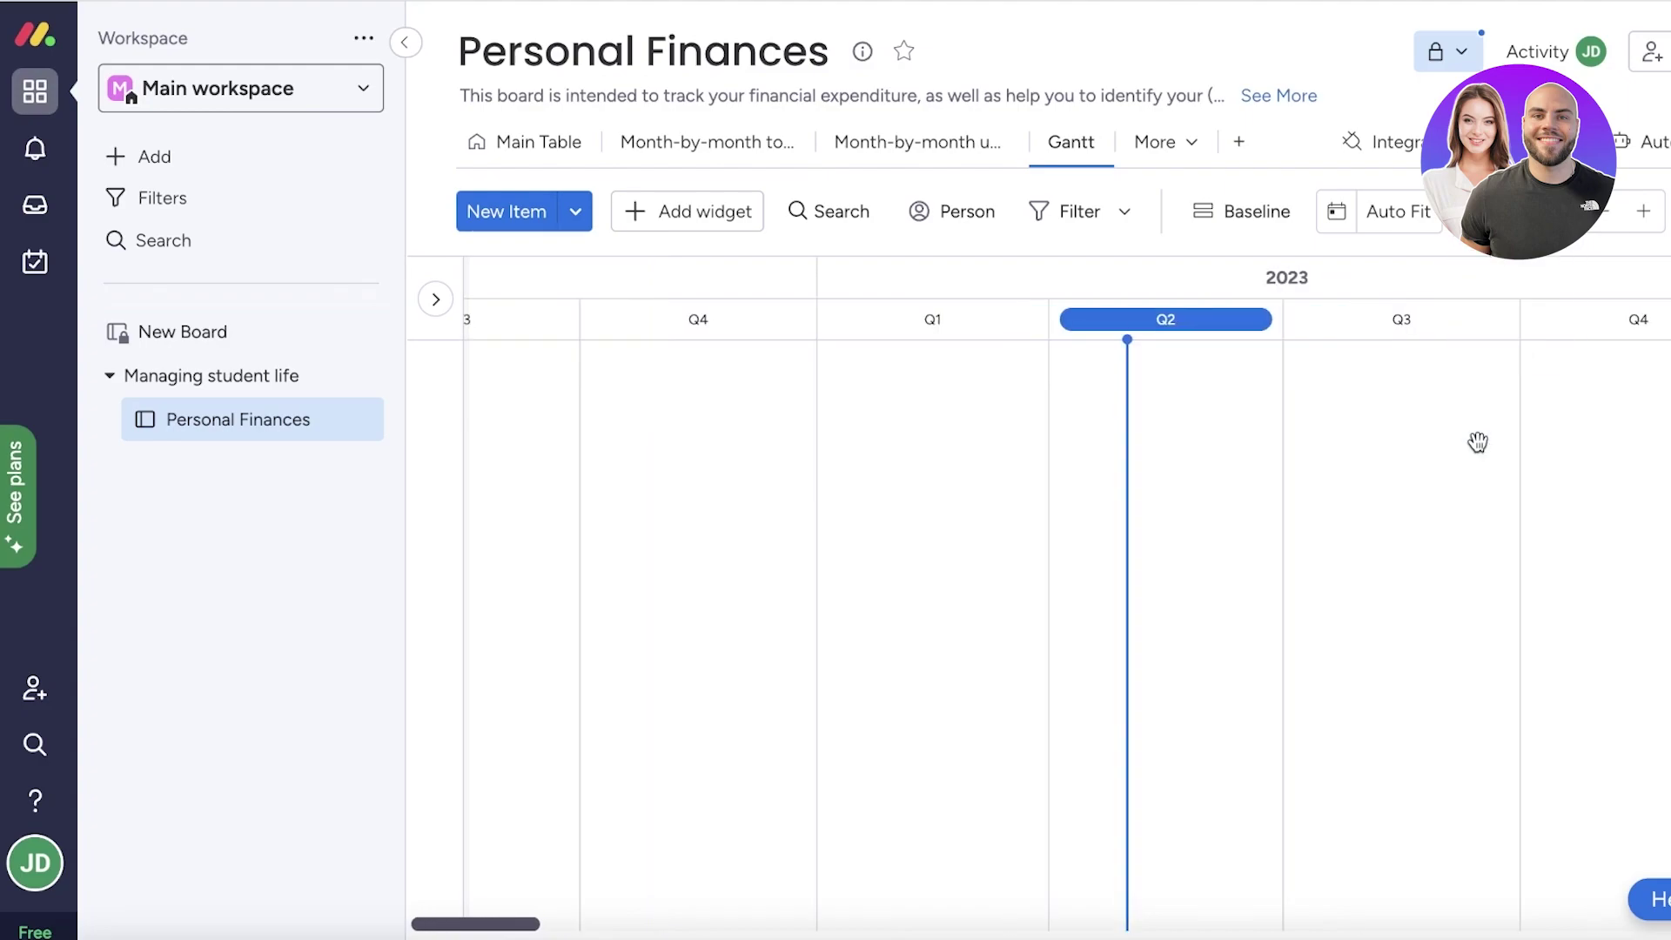
{"action": "left_click", "coordinate": [1510, 212]}
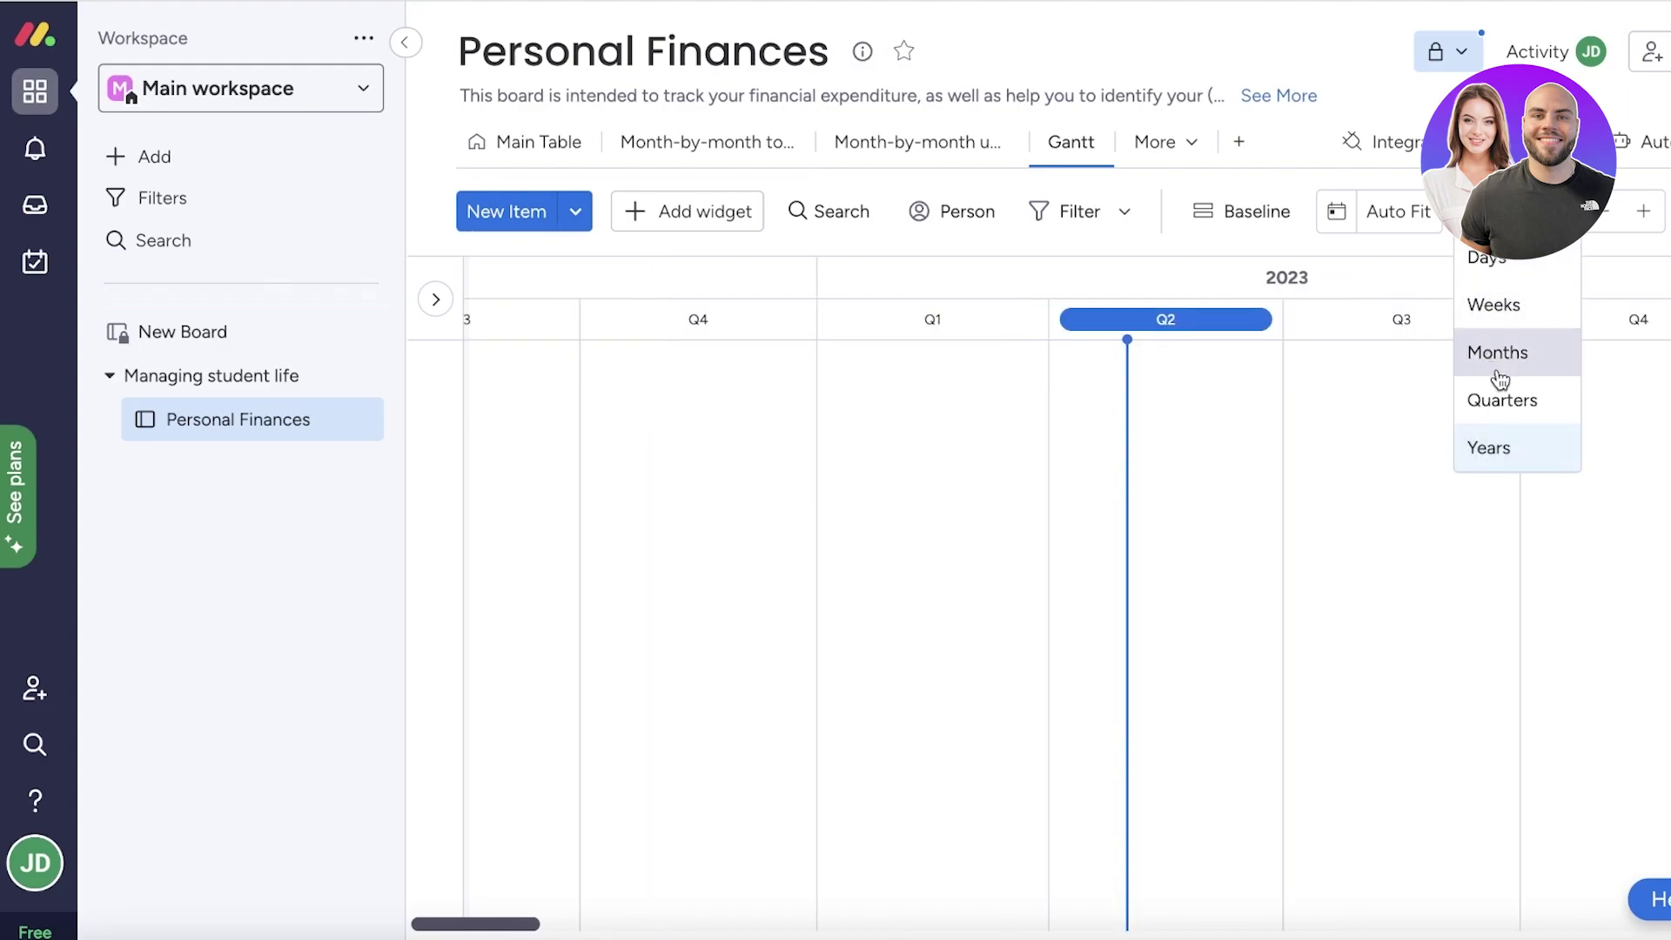
Switch the timeline to the Days scale and test zooming out and back in.
{"action": "left_click", "coordinate": [1488, 258]}
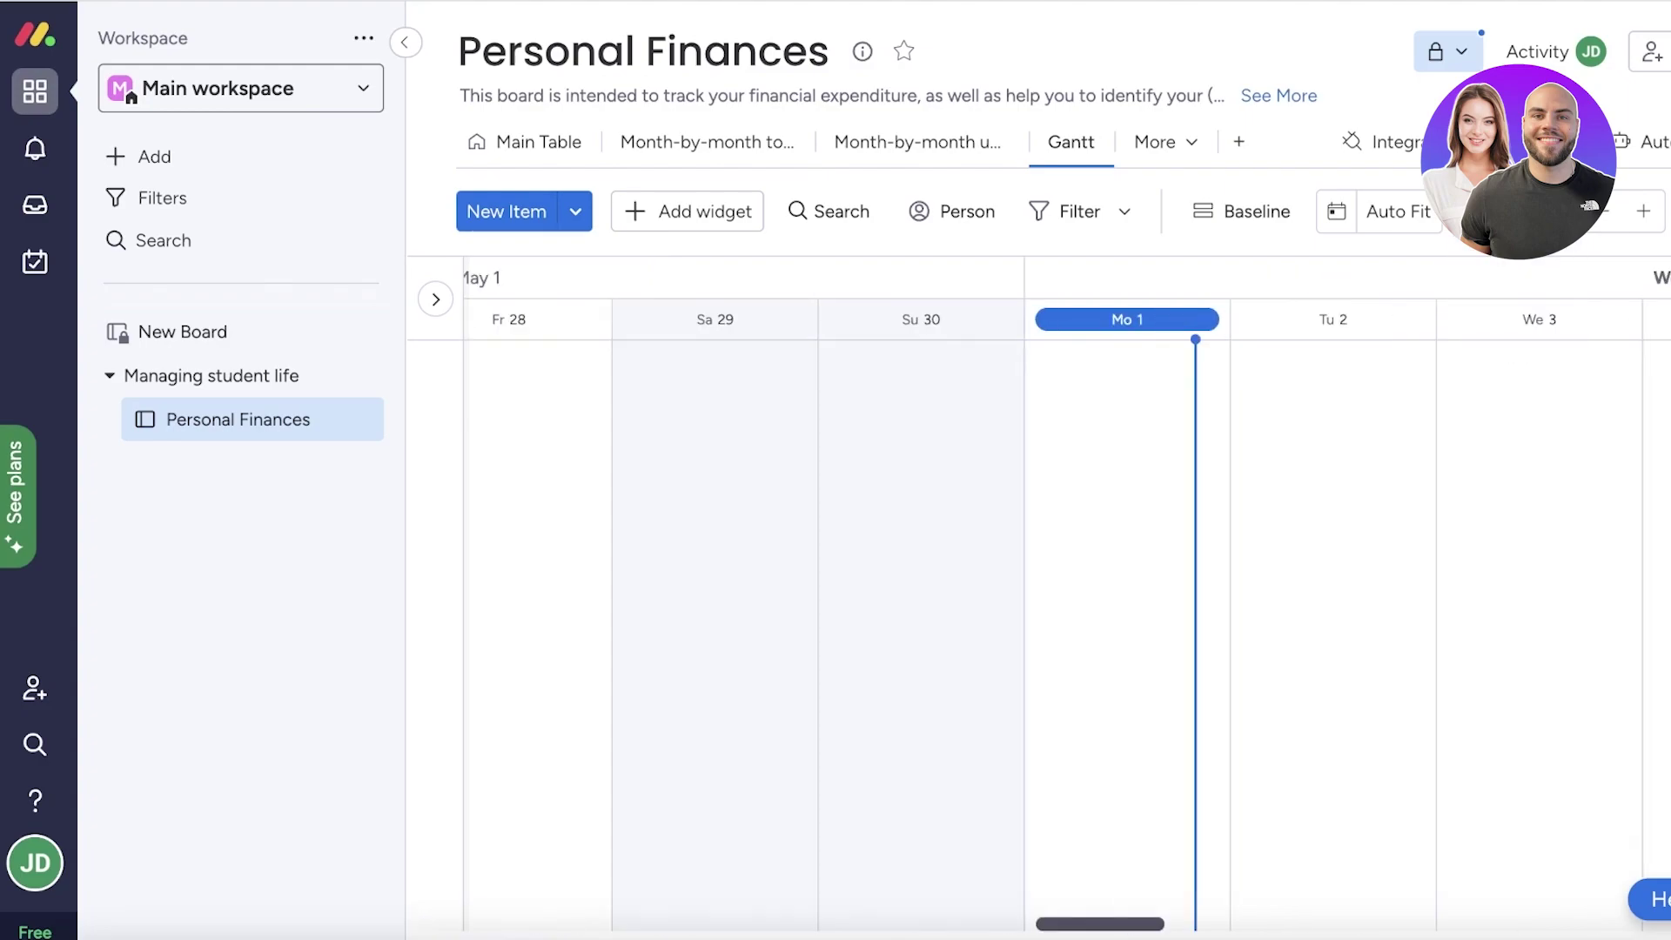
{"action": "left_click", "coordinate": [1601, 214]}
{"action": "left_click", "coordinate": [1643, 211]}
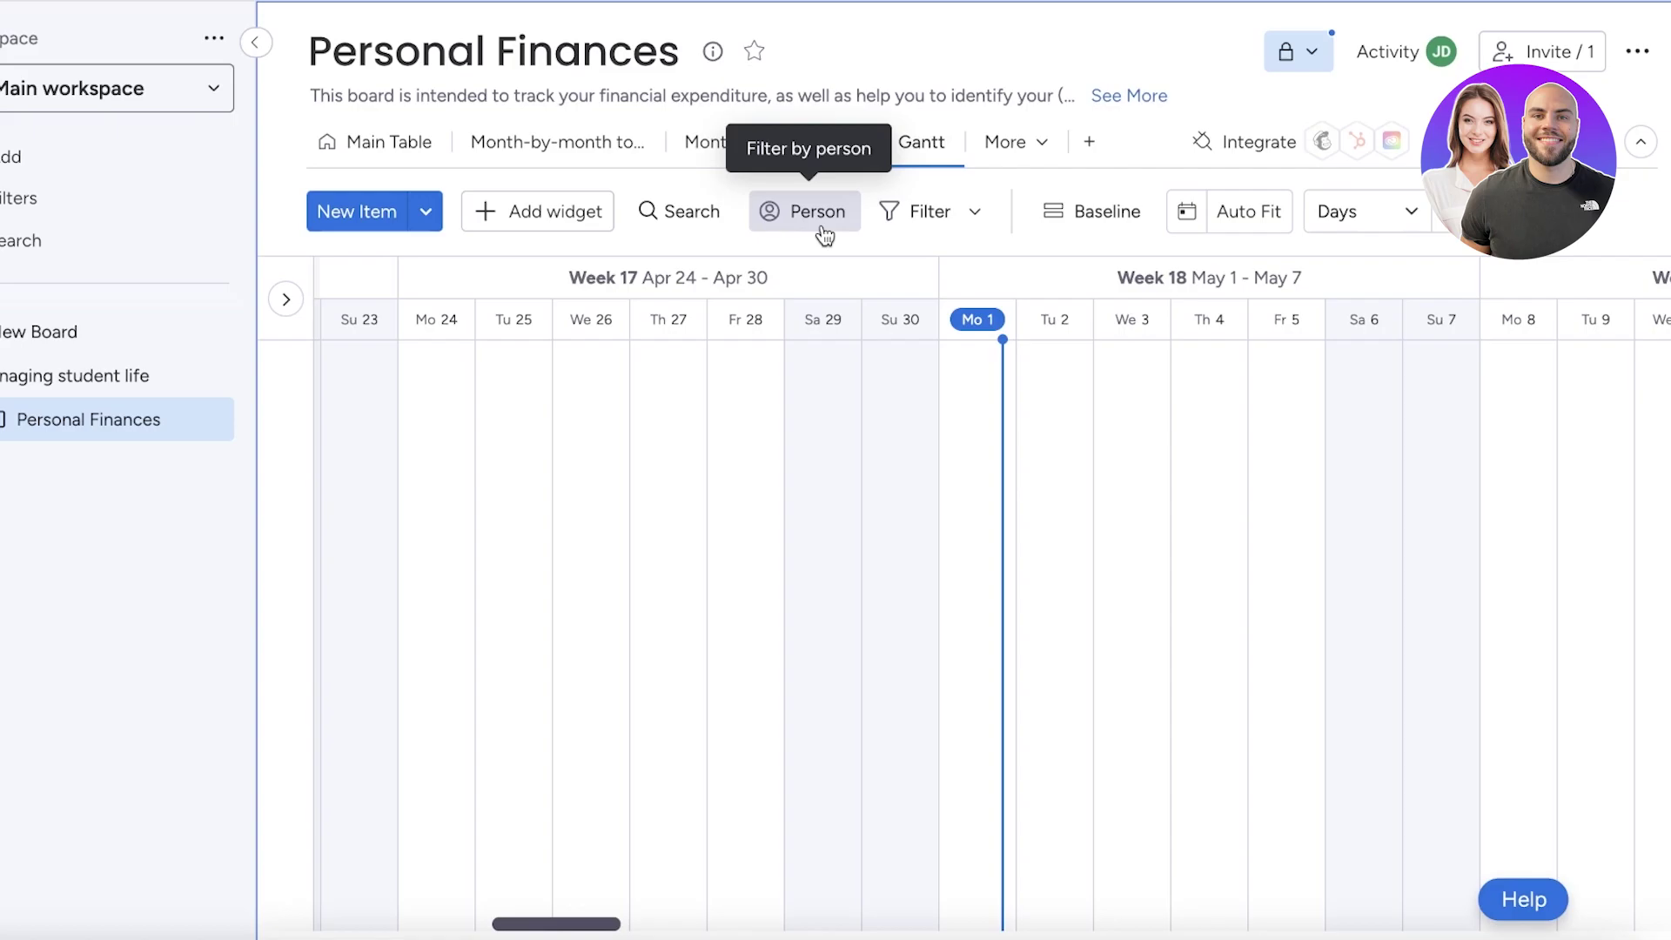
Add a Numbers widget to the Gantt view.
{"action": "left_click", "coordinate": [527, 219]}
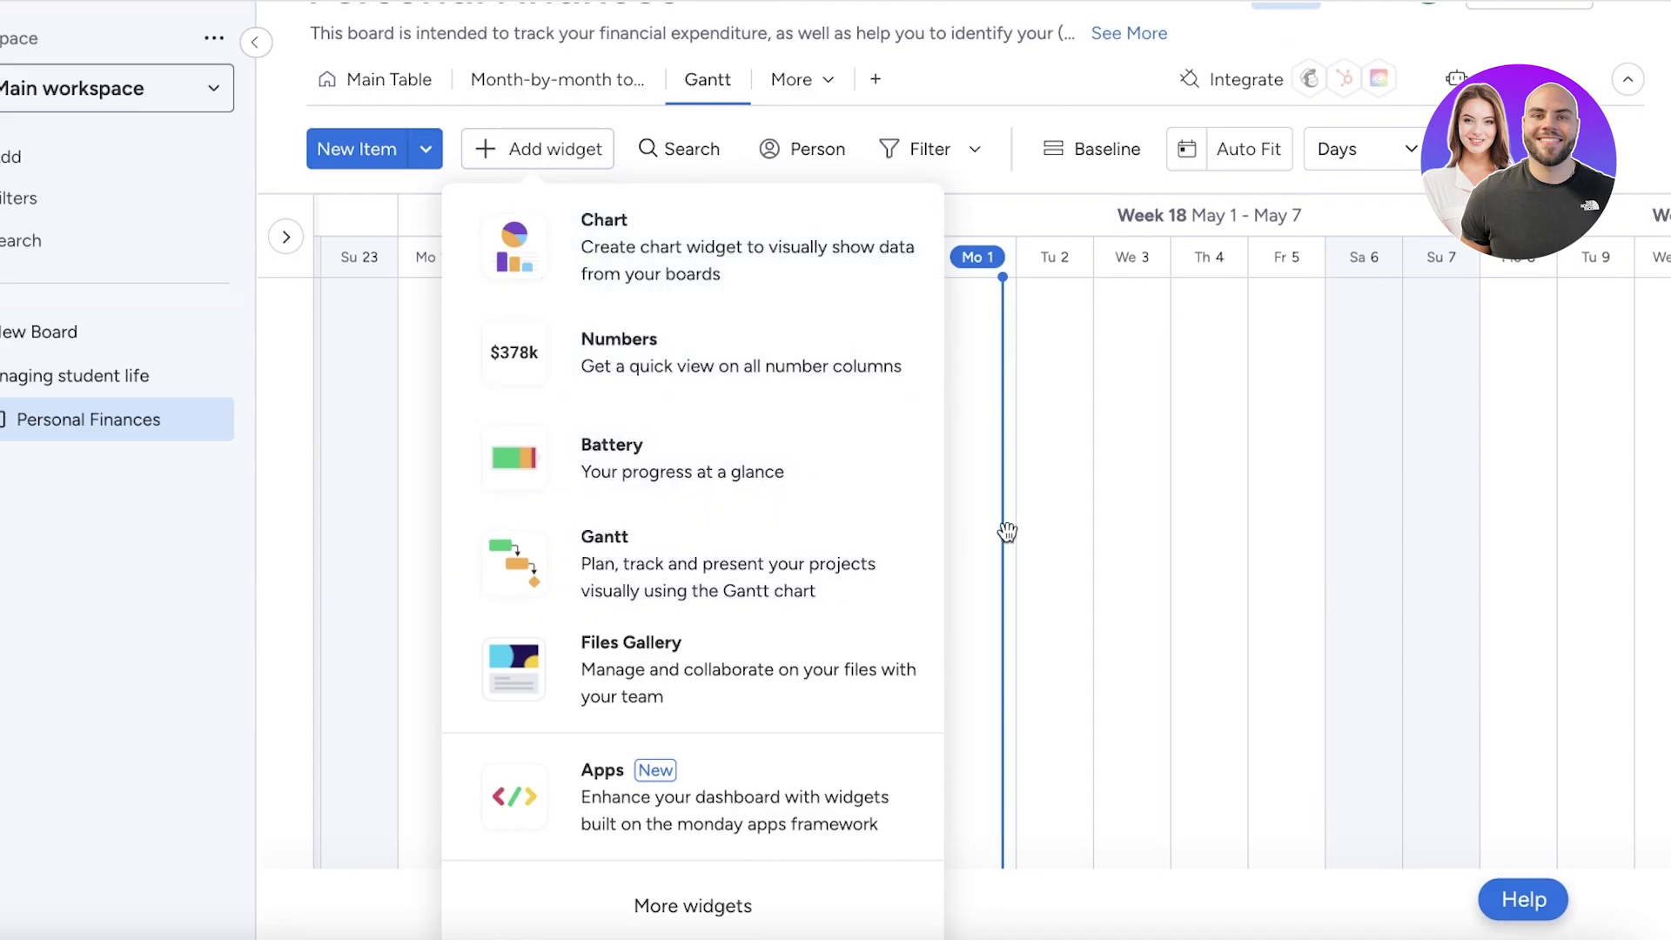
{"action": "left_click", "coordinate": [1133, 504]}
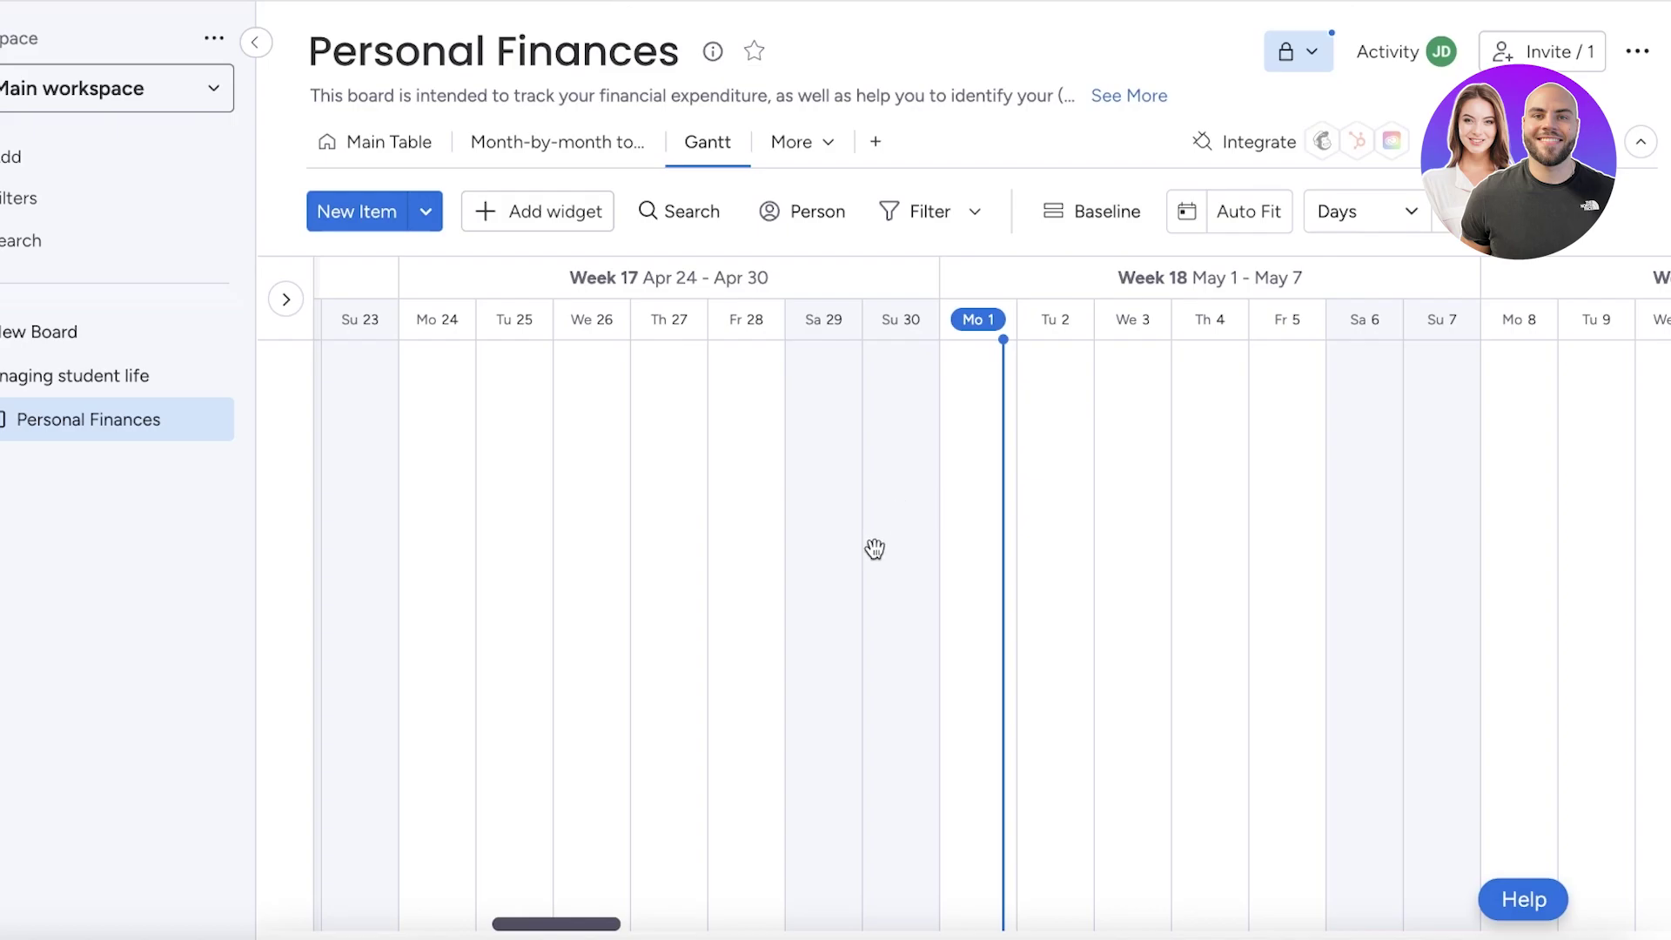
{"action": "left_click", "coordinate": [556, 211]}
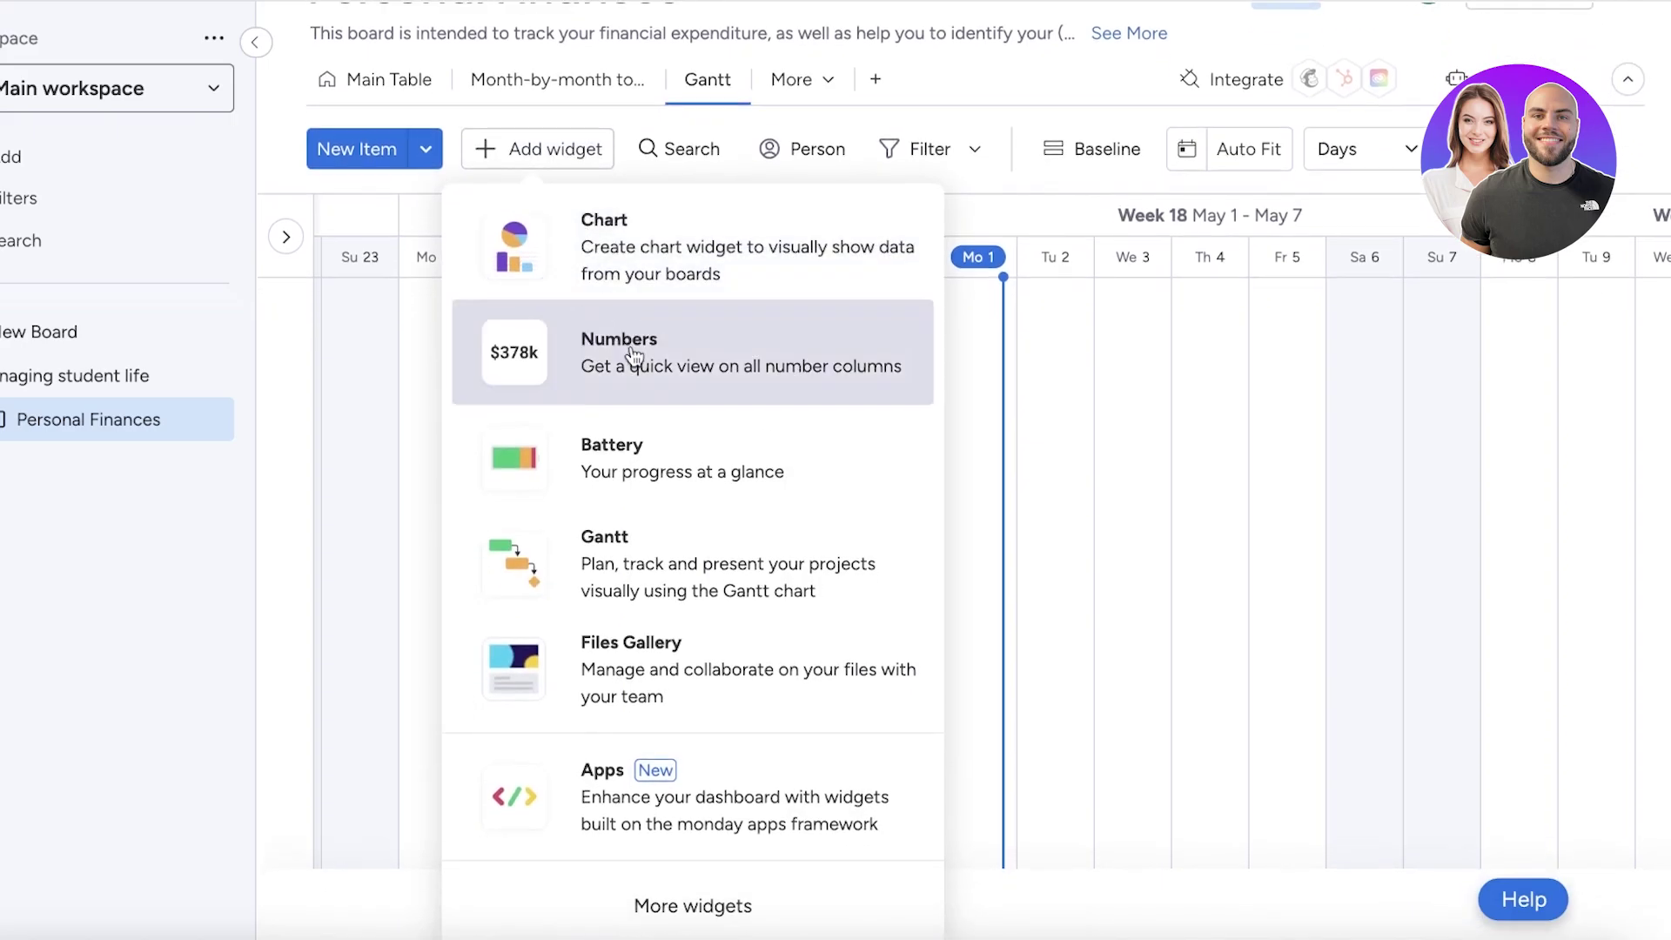
{"action": "left_click", "coordinate": [684, 383]}
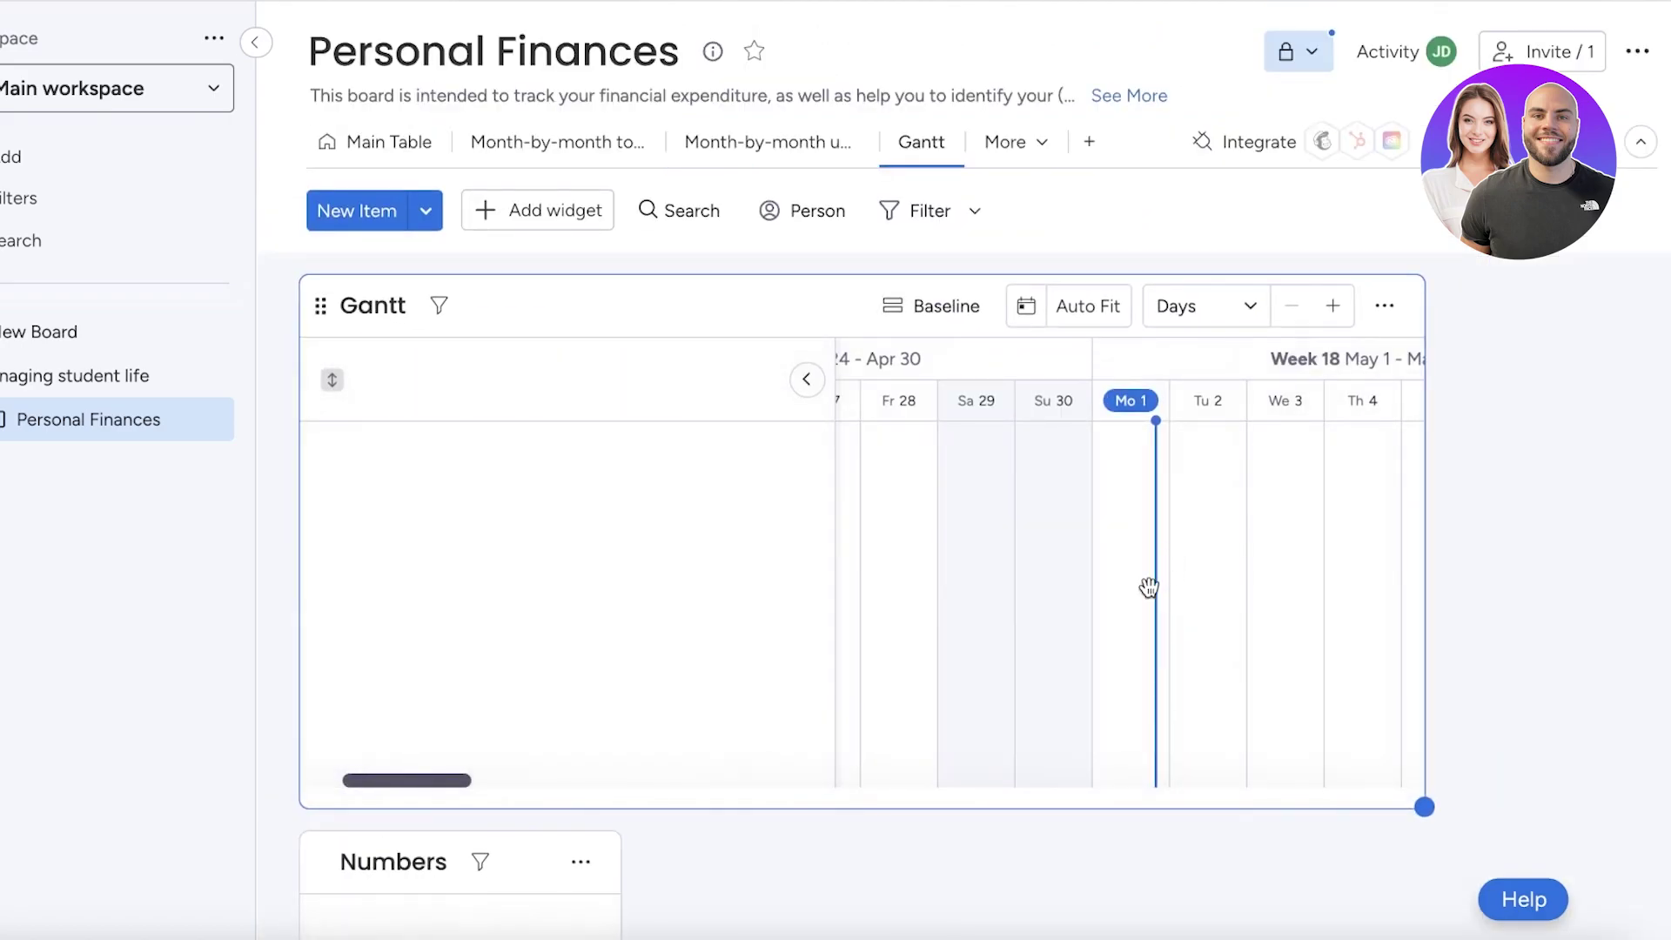
{"action": "scroll", "coordinate": [520, 842], "scroll_direction": "down", "scroll_amount": 5}
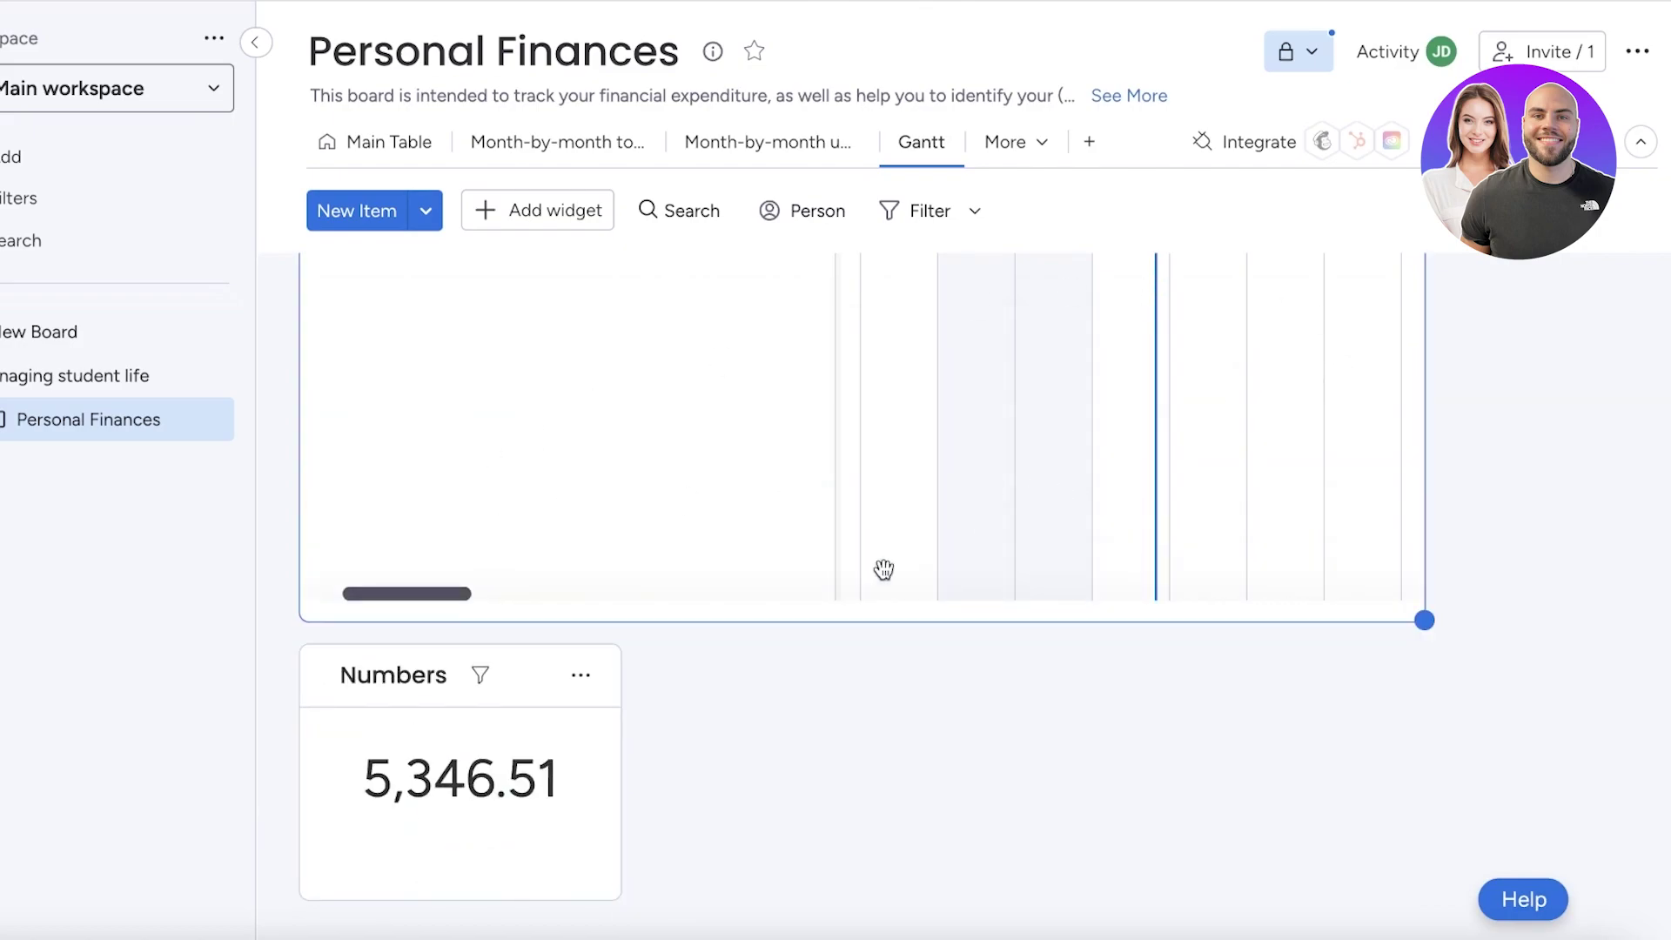
{"action": "scroll", "coordinate": [884, 567], "scroll_direction": "up", "scroll_amount": 1}
Delete the Numbers widget and collapse the Gantt item list to widen the timeline.
{"action": "left_click", "coordinate": [579, 731]}
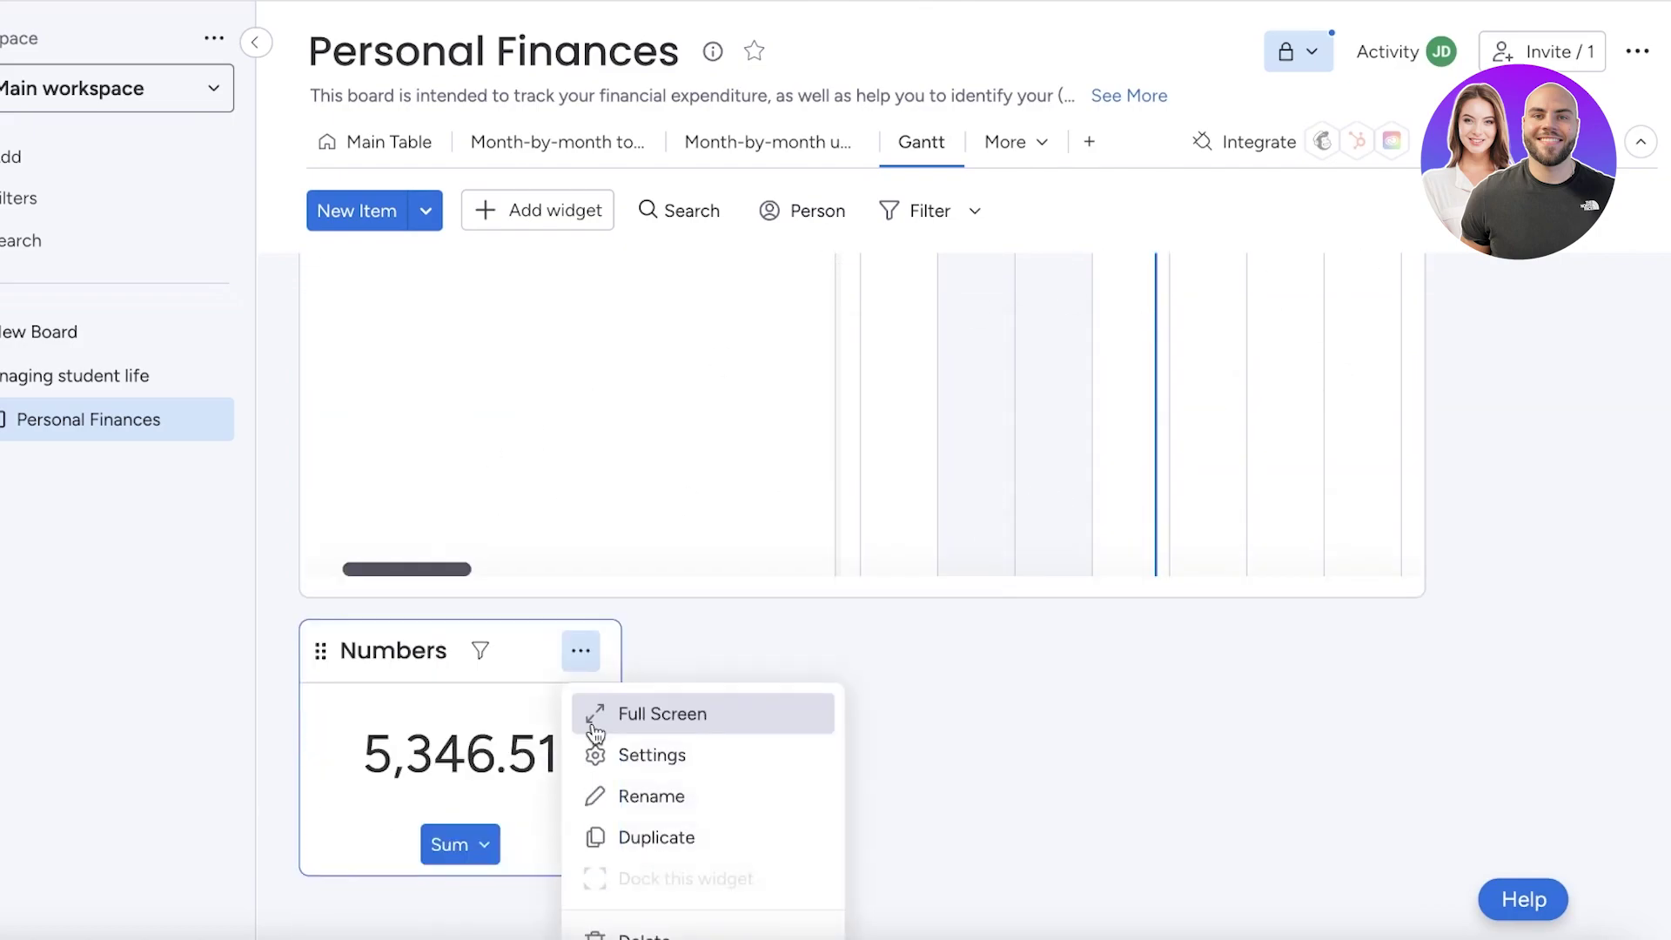
{"action": "scroll", "coordinate": [620, 860], "scroll_direction": "down", "scroll_amount": 1}
{"action": "left_click", "coordinate": [606, 889]}
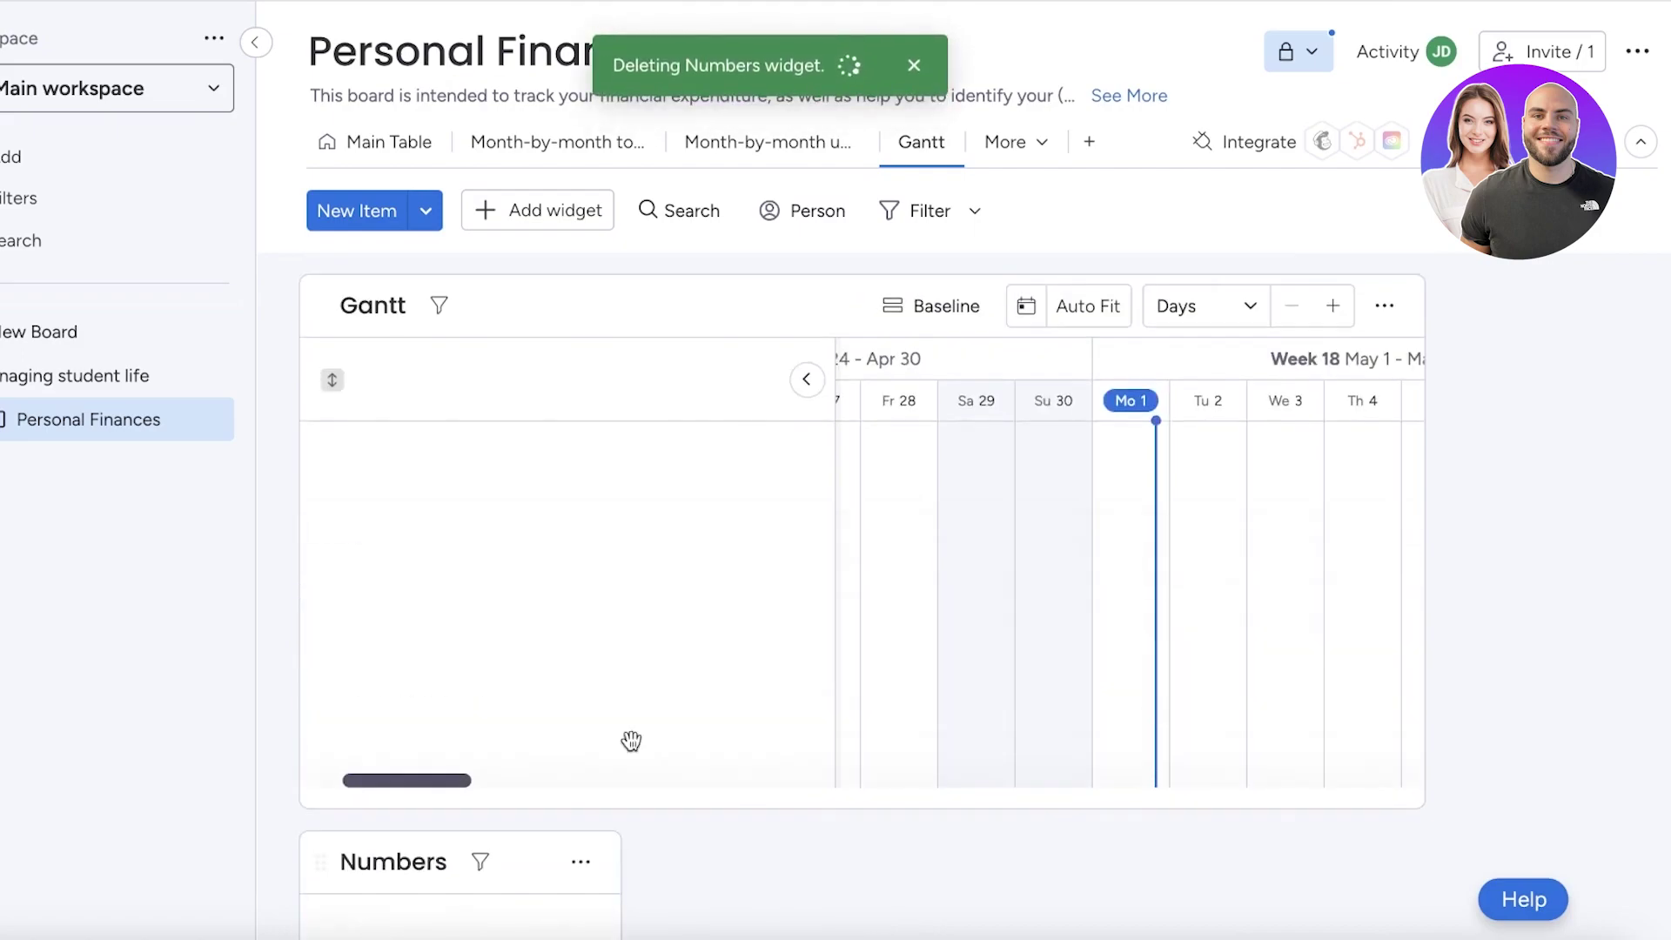
{"action": "left_click", "coordinate": [772, 298]}
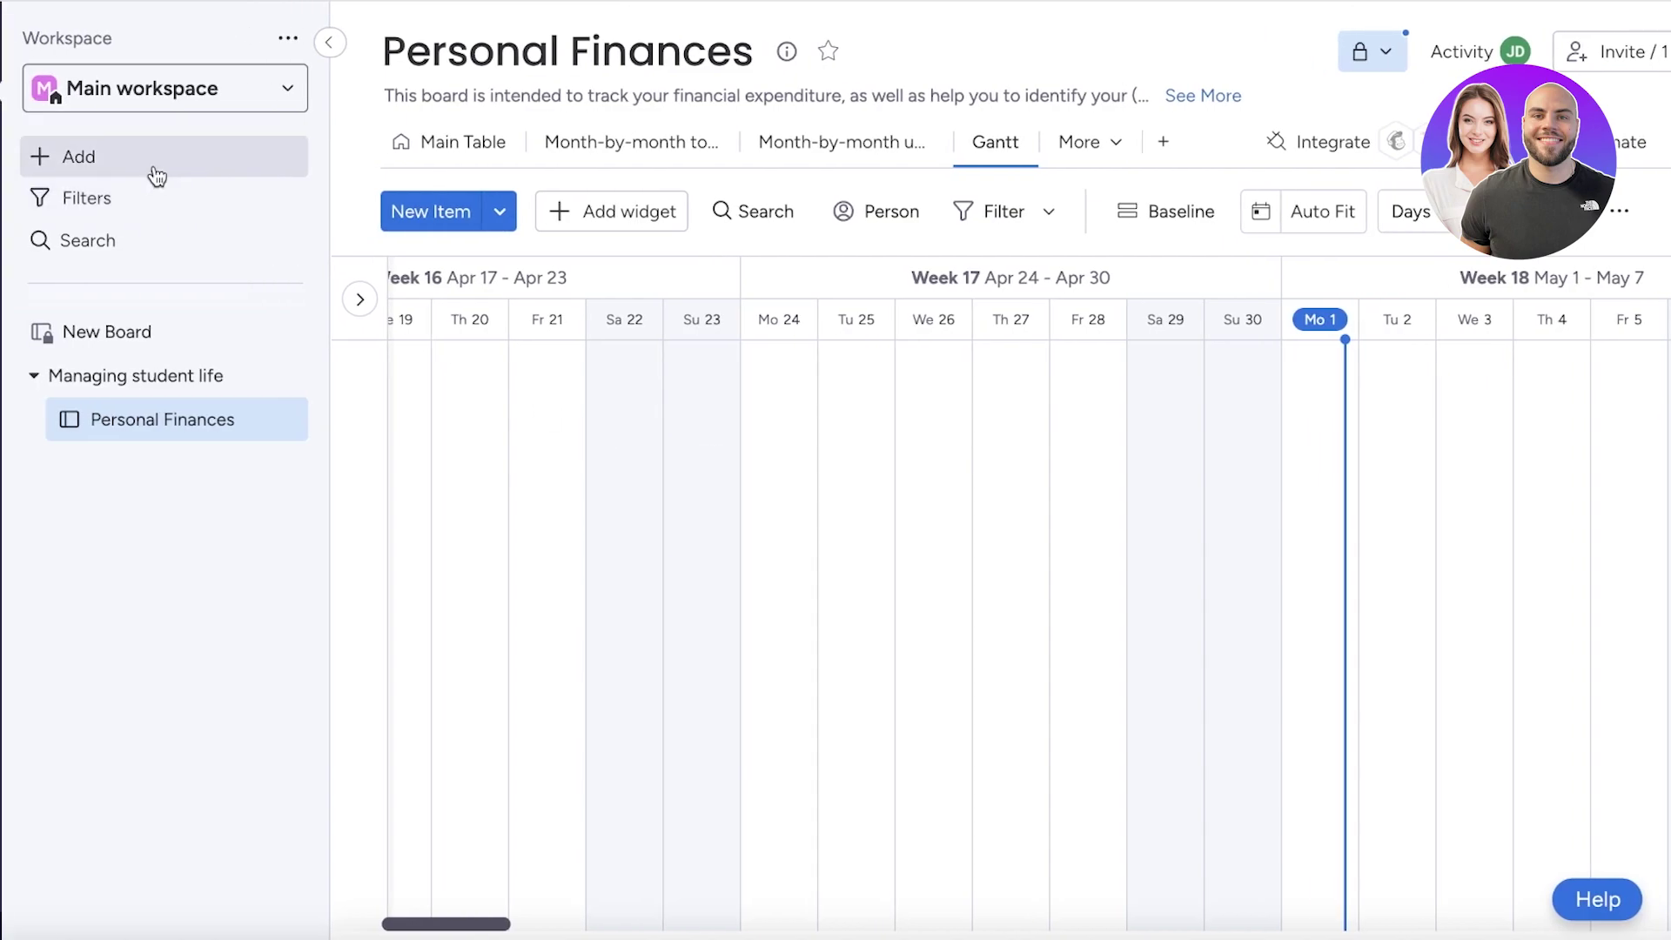
Create a new board named 'University Life' from the sidebar's Add > New Board.
{"action": "left_click", "coordinate": [157, 177]}
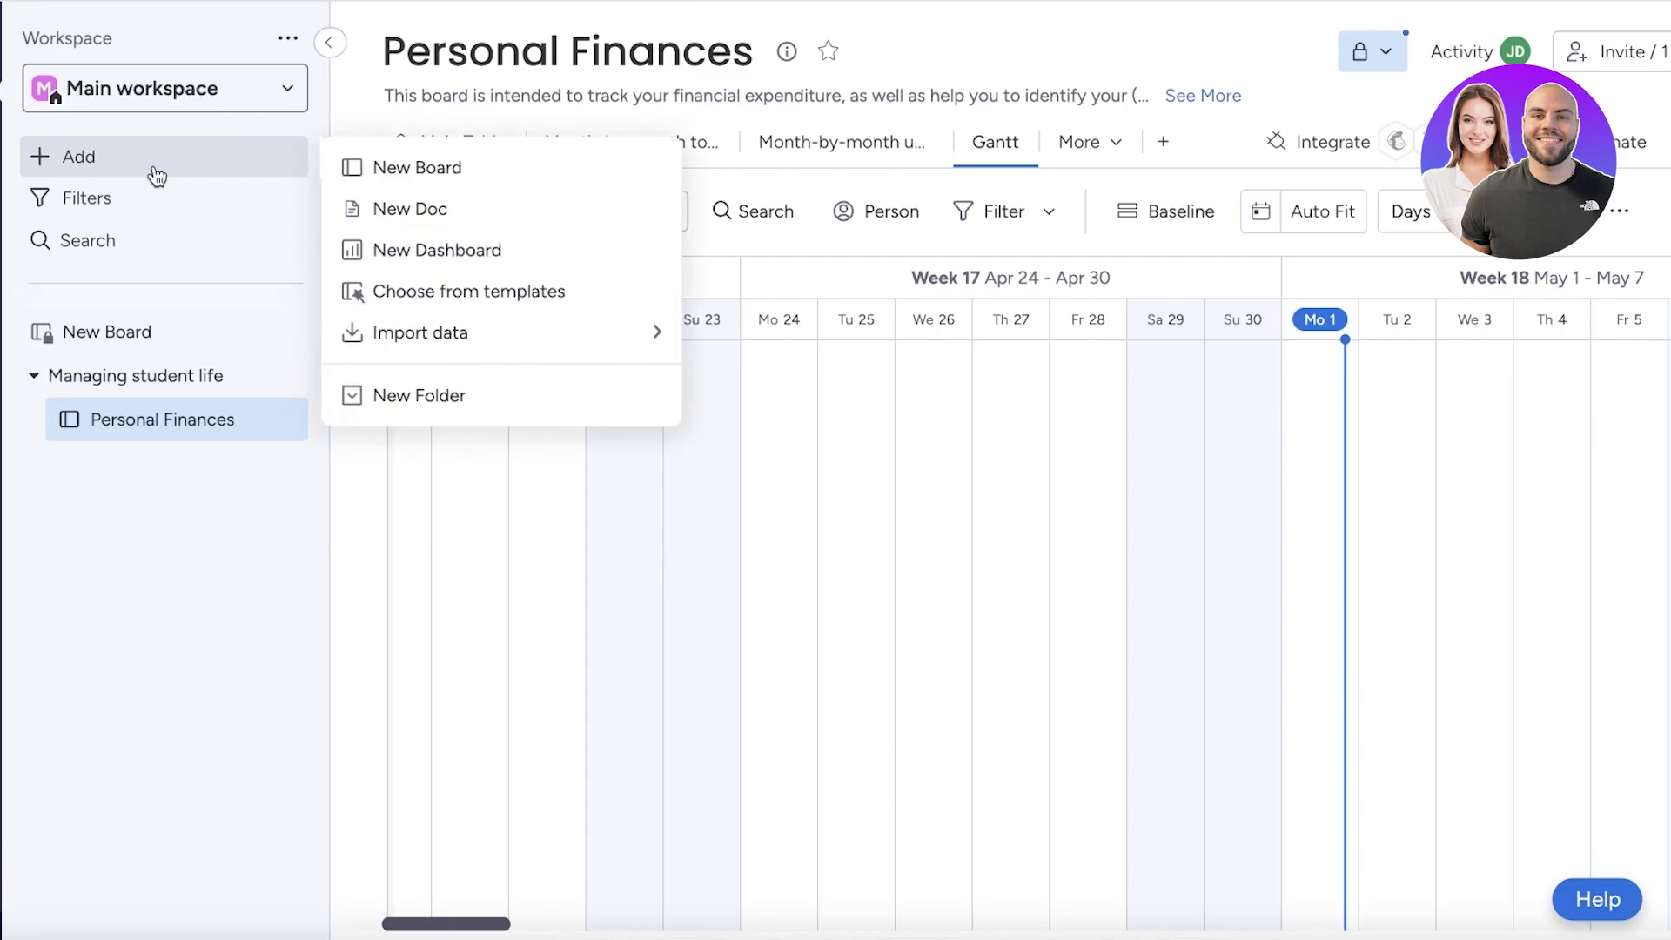
{"action": "left_click", "coordinate": [389, 165]}
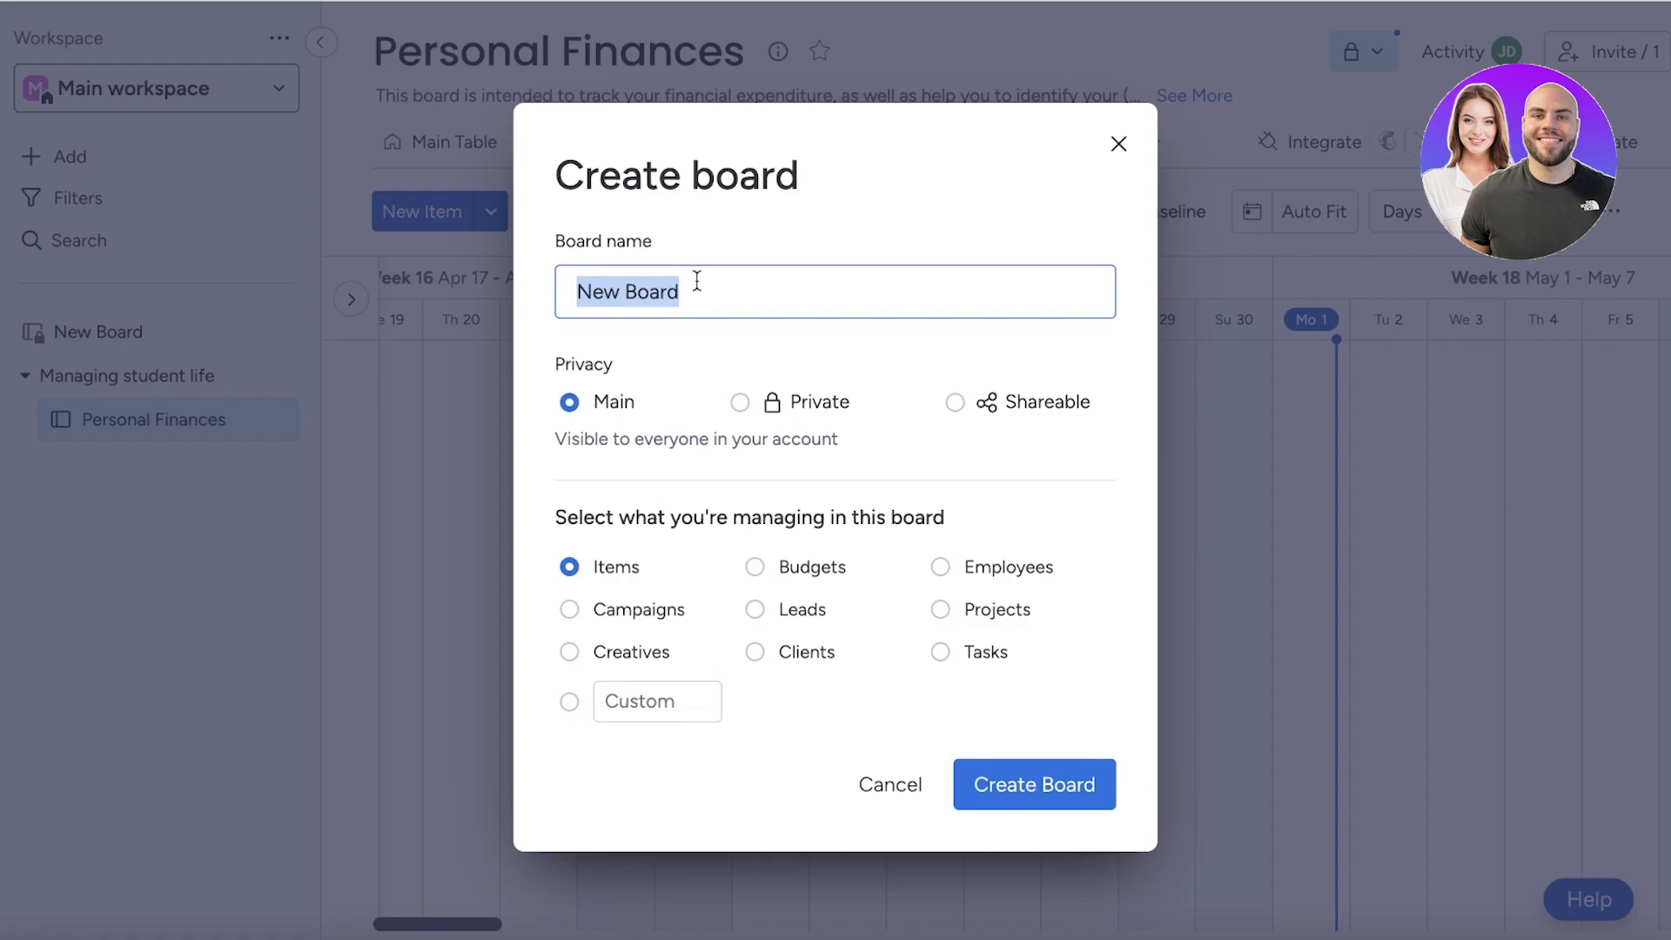
{"action": "key", "text": "BackSpace"}
{"action": "type", "text": "University Life"}
{"action": "key", "text": "Return"}
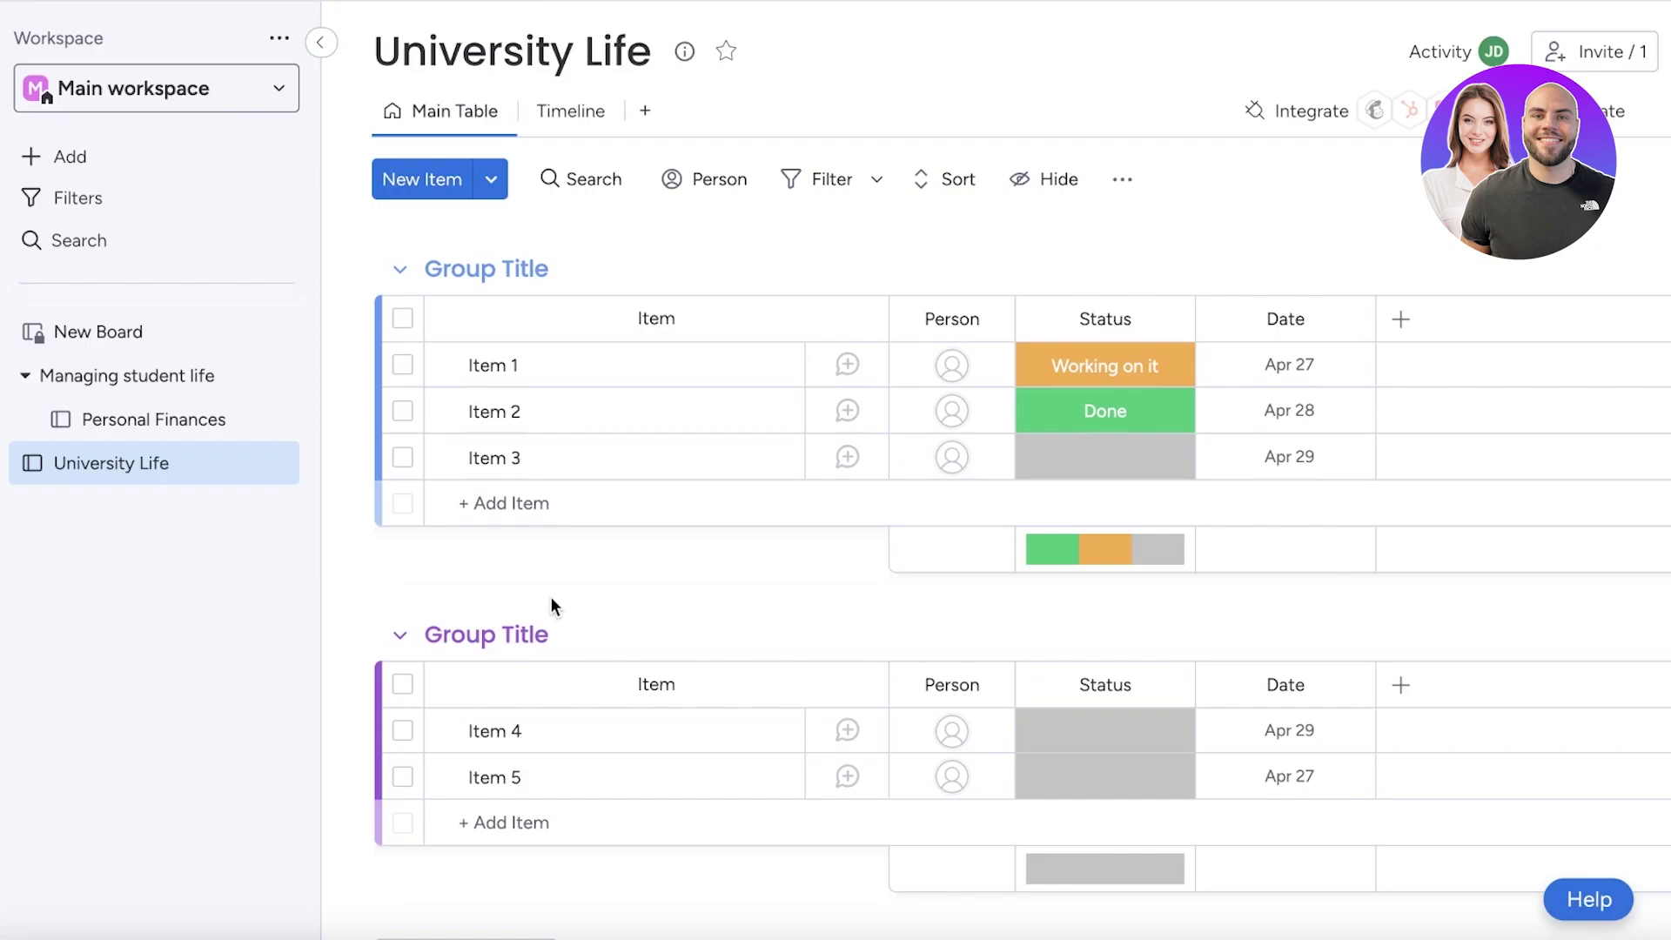
Delete the University Life board and start another board from Add > New Board.
{"action": "left_click", "coordinate": [1401, 319]}
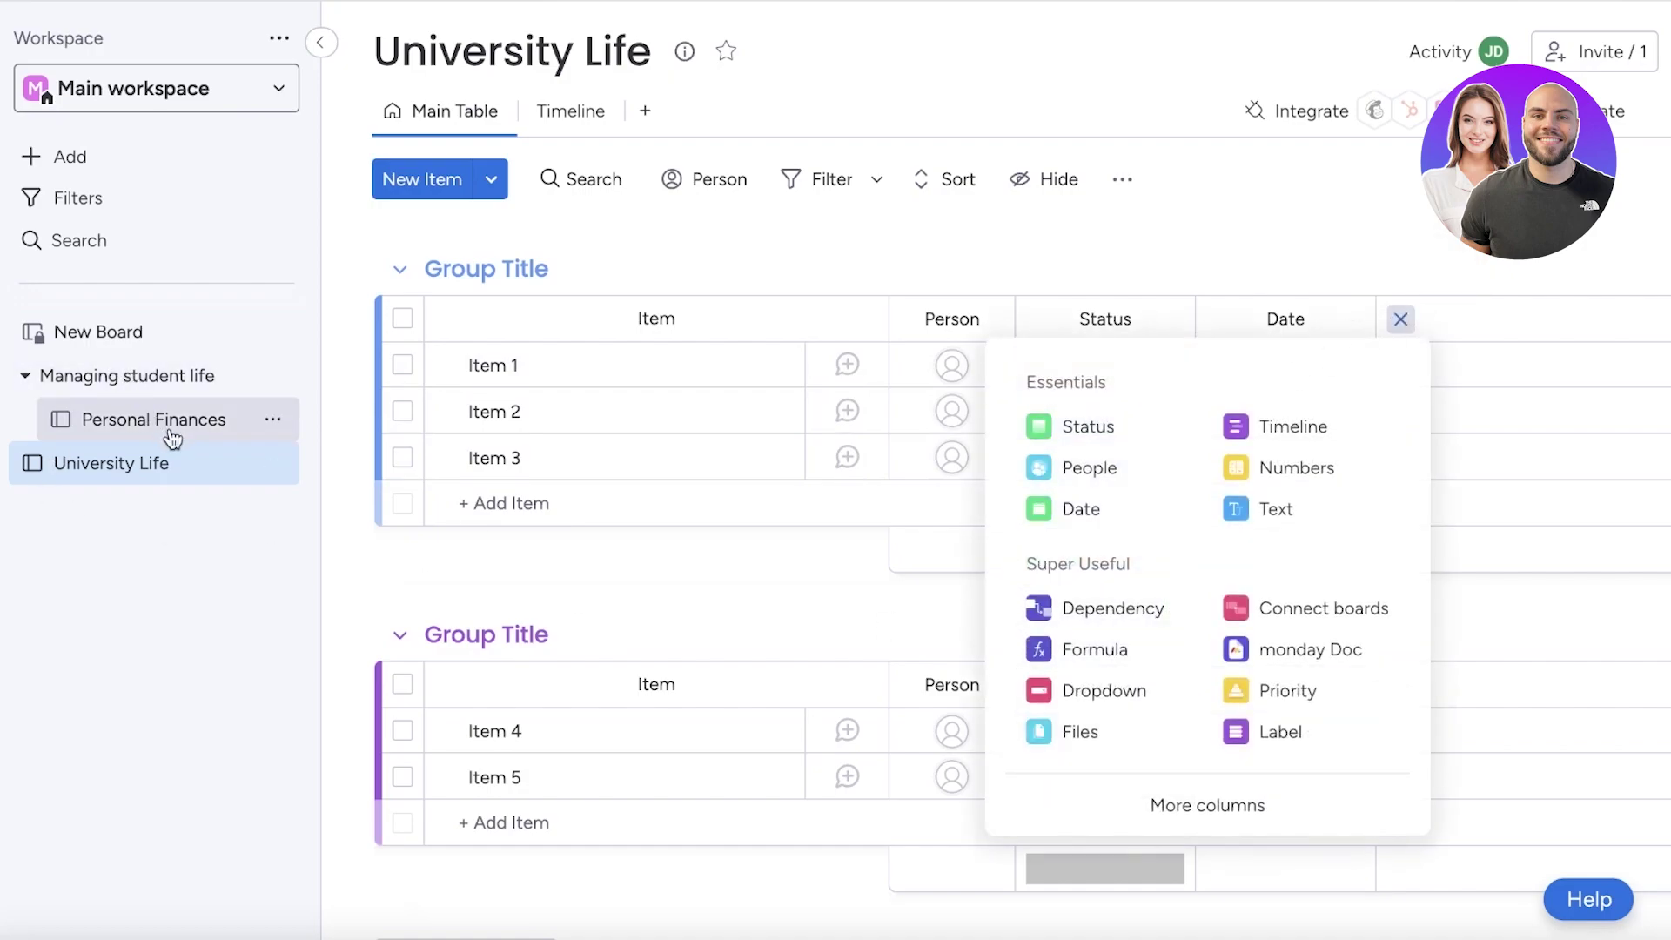
{"action": "left_click", "coordinate": [272, 463]}
{"action": "left_click", "coordinate": [272, 463]}
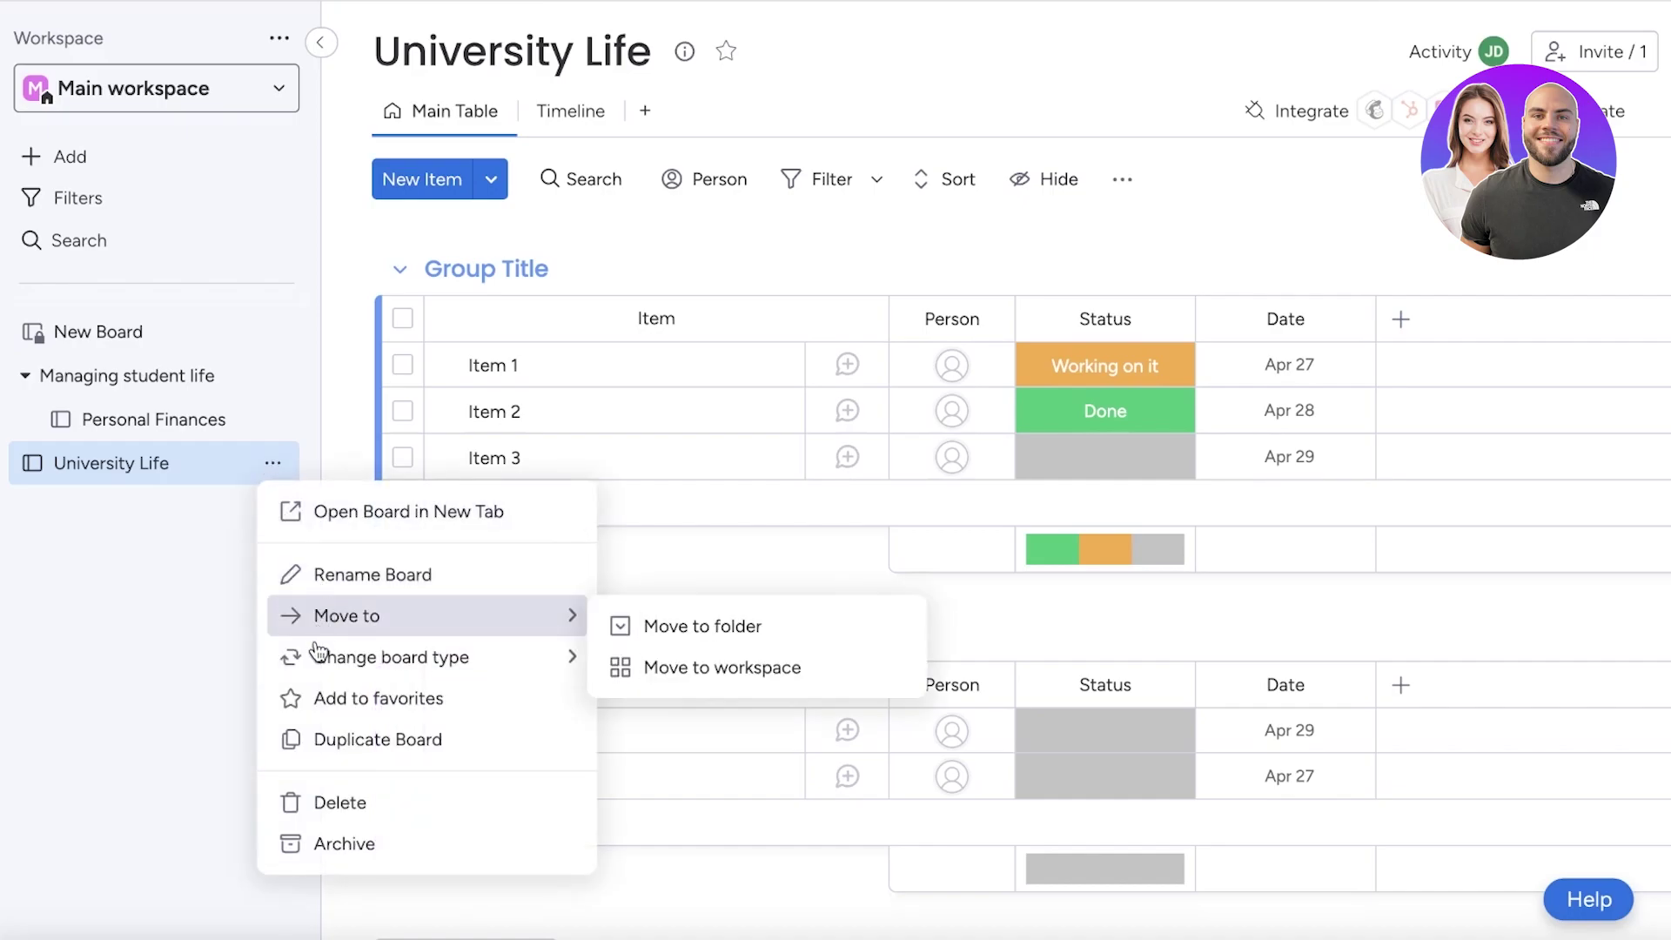
{"action": "left_click", "coordinate": [287, 799]}
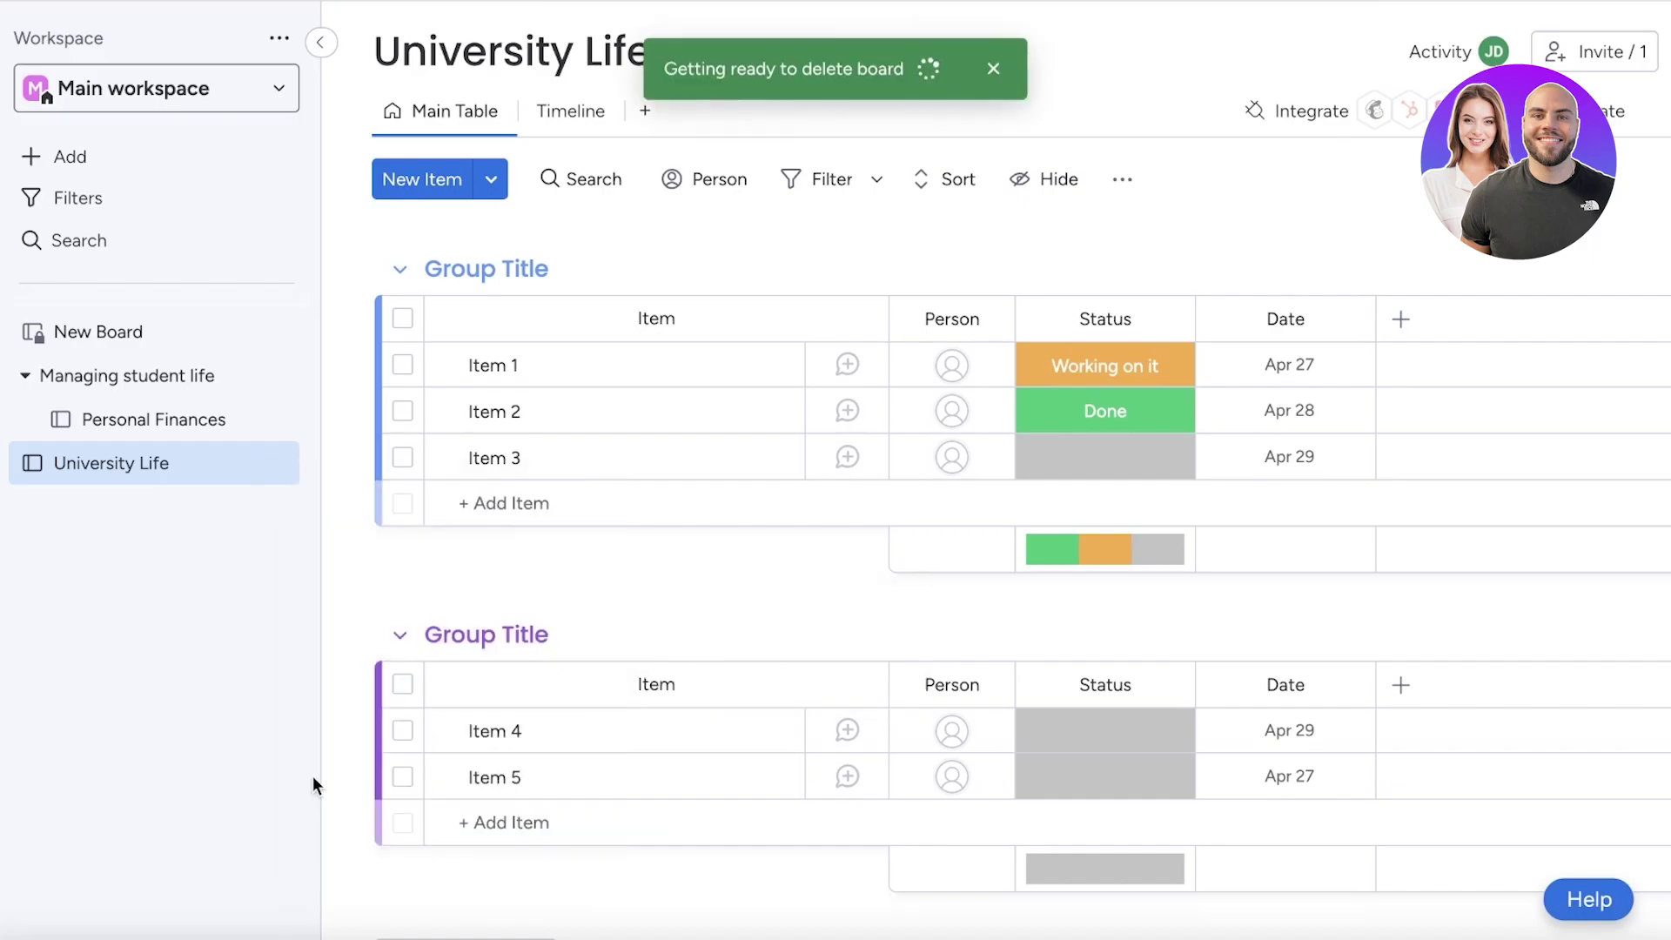
{"action": "left_click", "coordinate": [138, 157]}
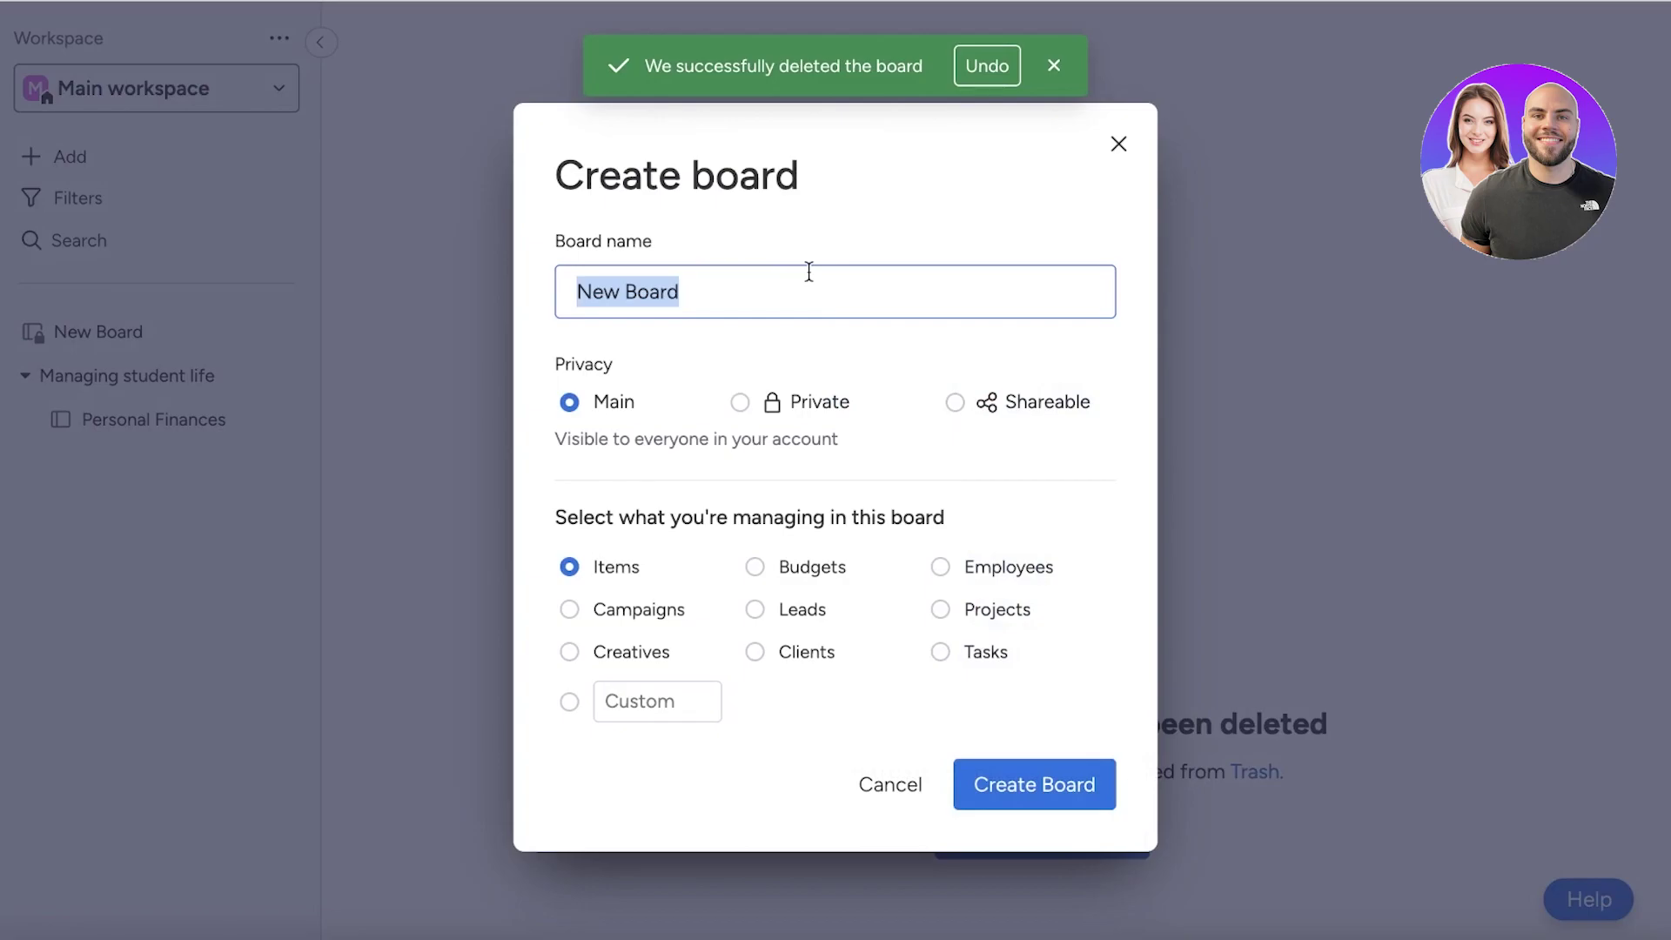
Create the 'Durden Clothing' board and select its first group's name for renaming.
{"action": "type", "text": "Durden Clothing"}
{"action": "key", "text": "Return"}
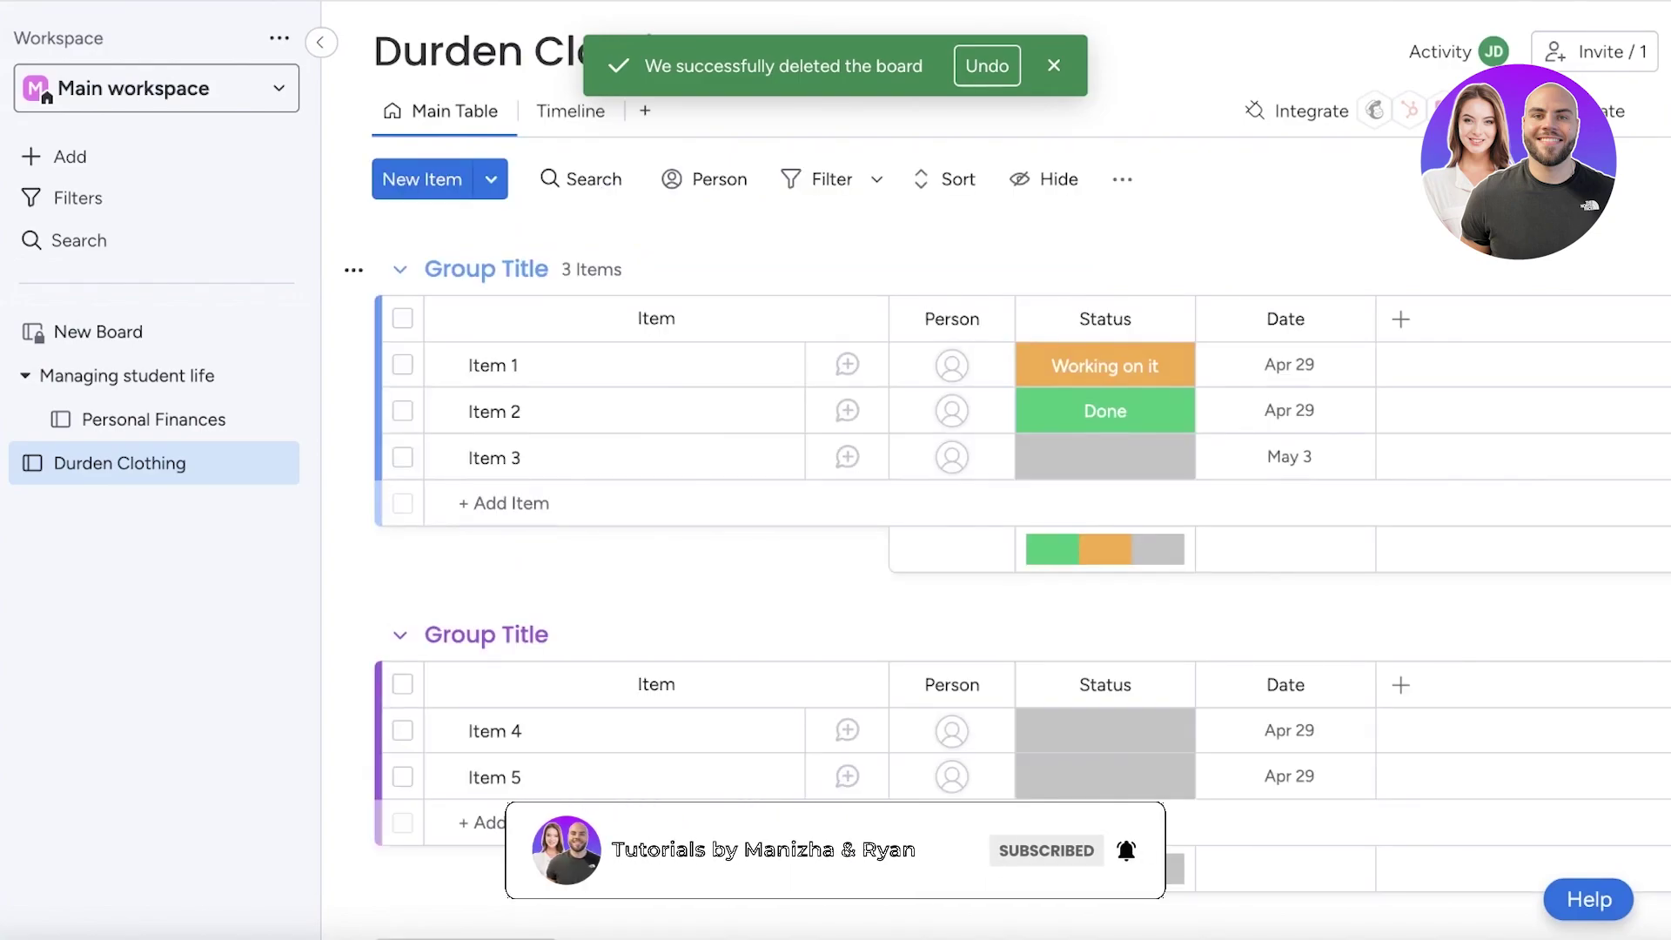
{"action": "left_click", "coordinate": [513, 267]}
{"action": "key", "text": "ctrl+a"}
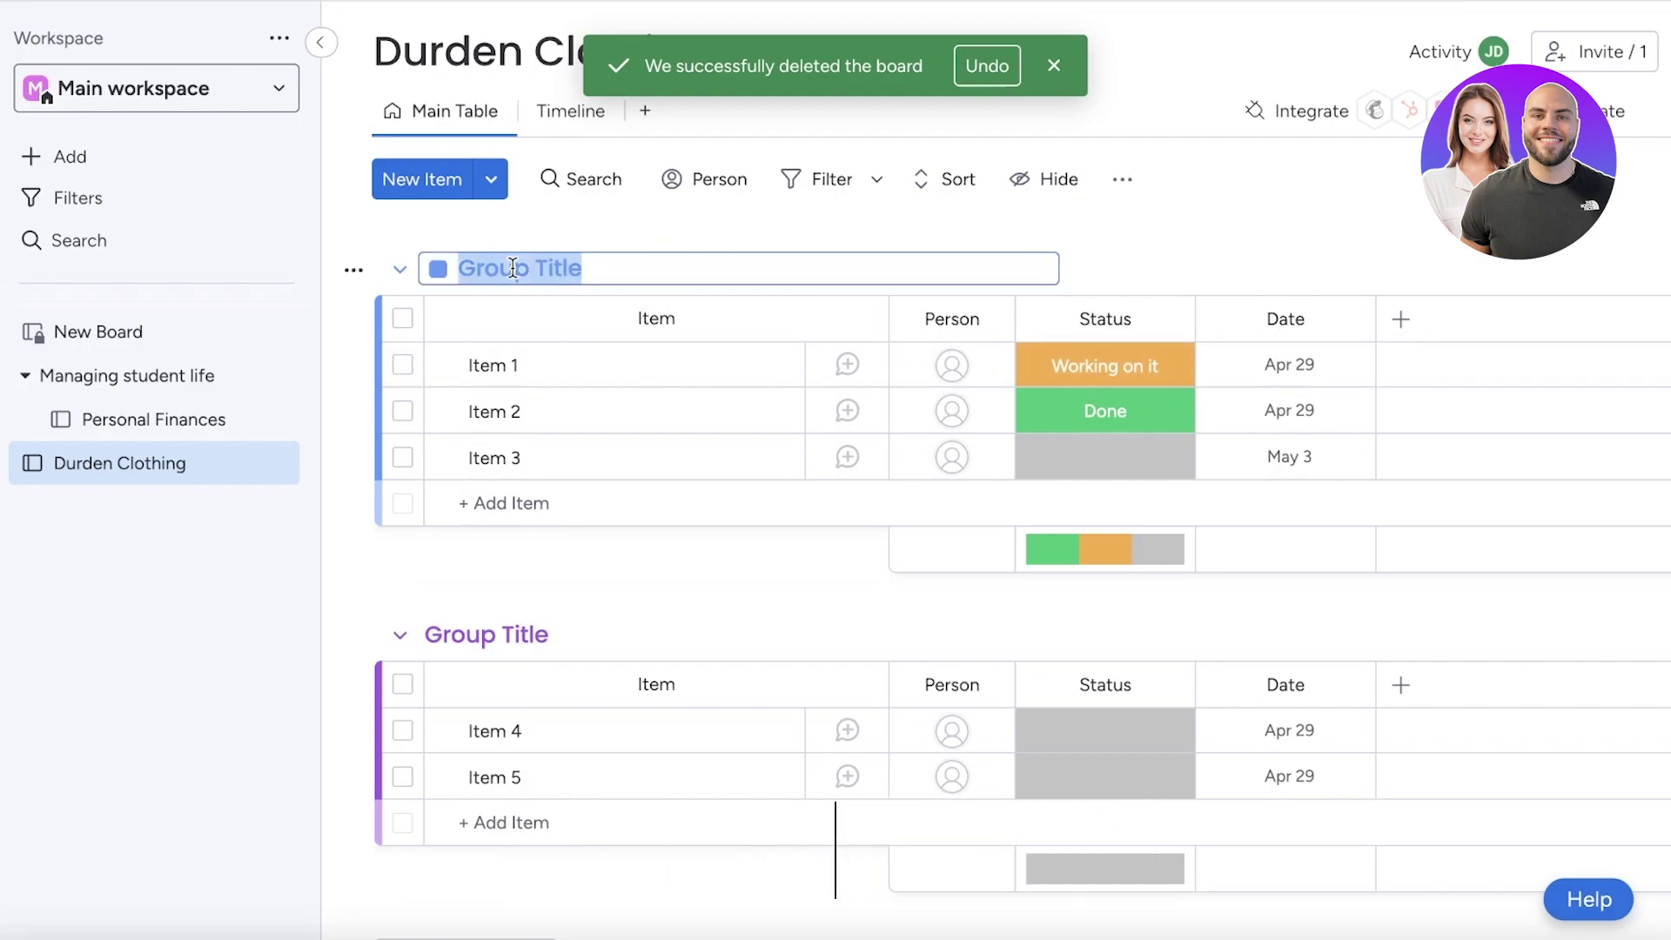
Rename the first group to 'Sales & Revenue' and colour it dark green.
{"action": "type", "text": "Sales & Revenue"}
{"action": "key", "text": "Return"}
{"action": "left_click", "coordinate": [487, 635]}
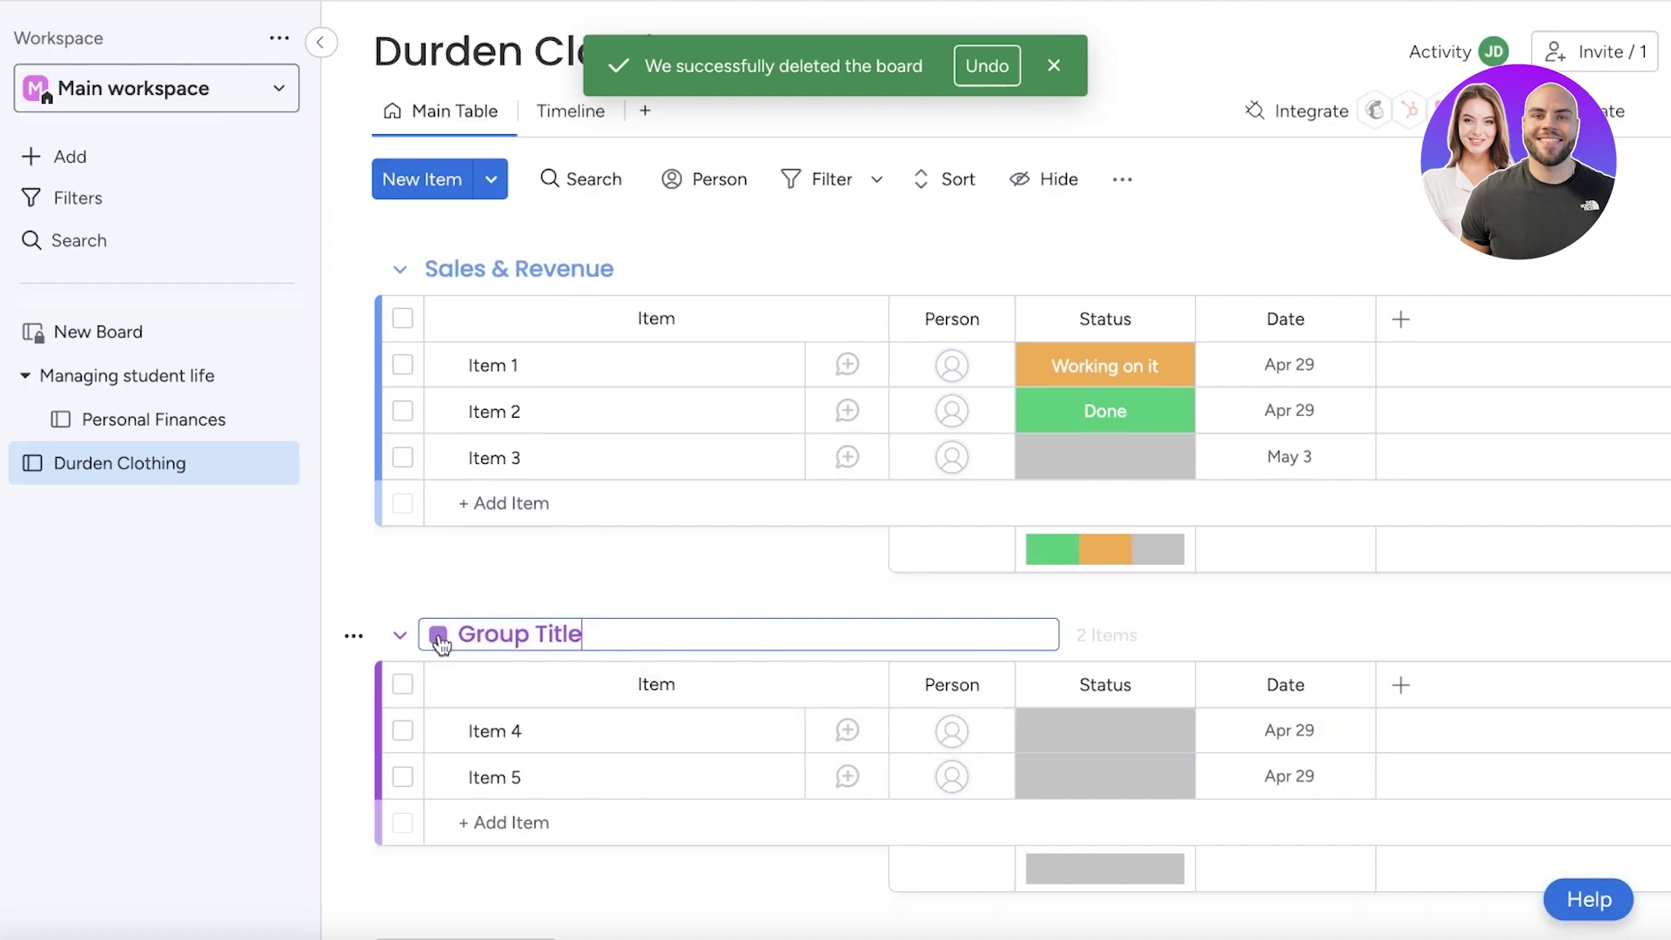
{"action": "left_click", "coordinate": [438, 635]}
{"action": "key", "text": "Escape"}
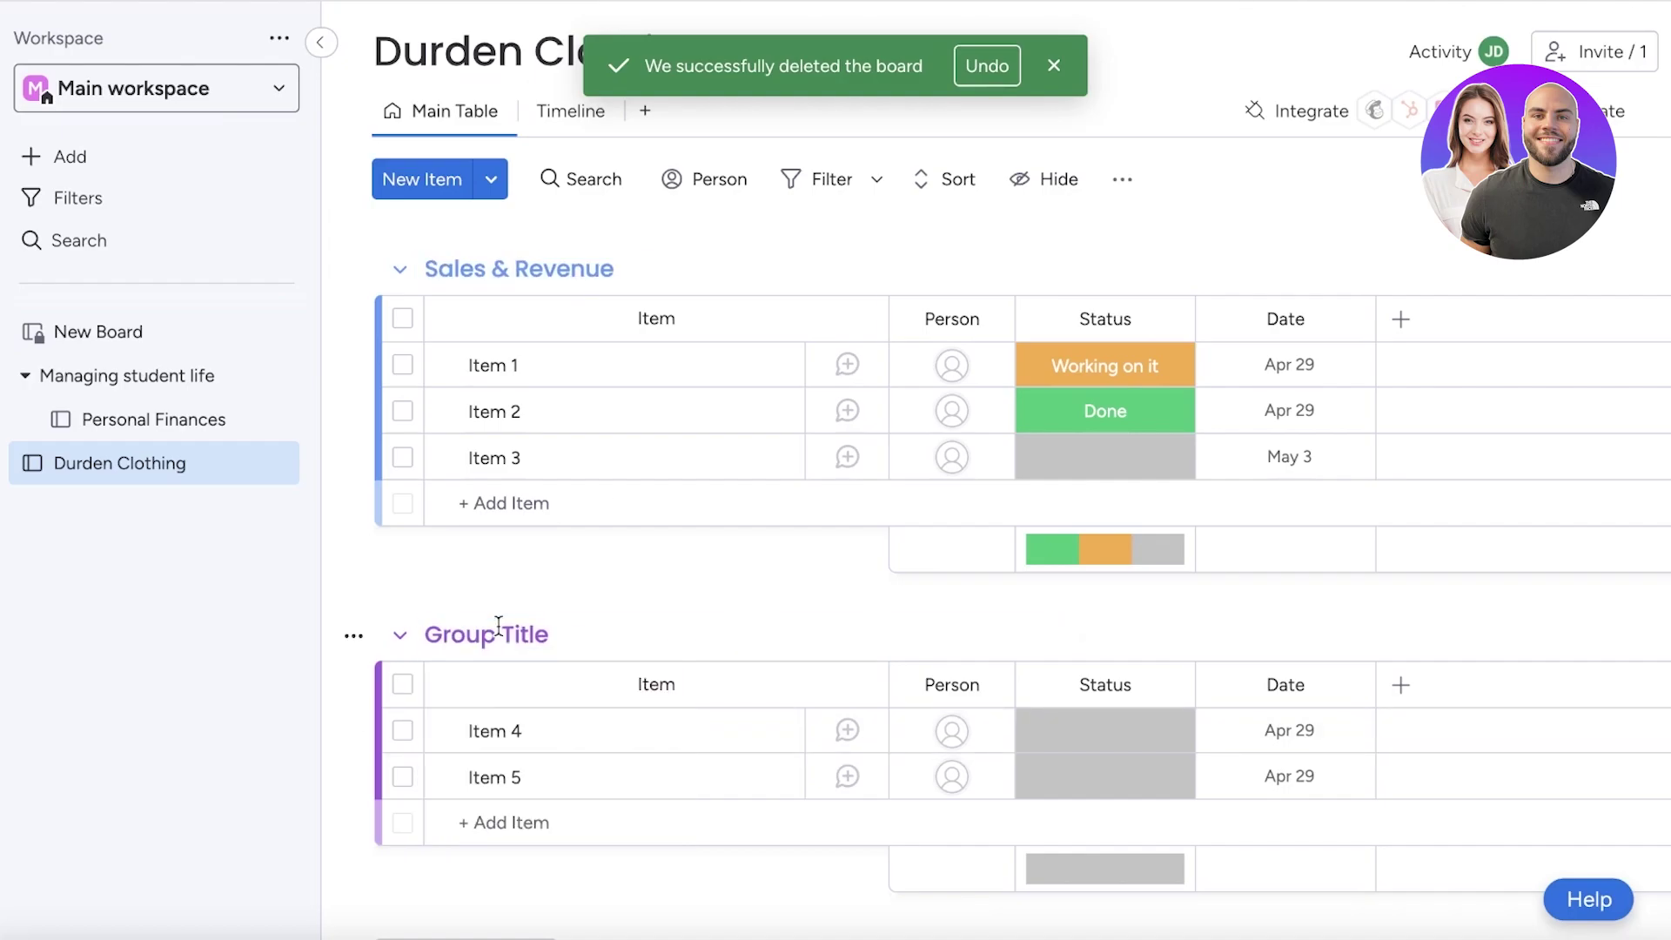
{"action": "left_click", "coordinate": [399, 269]}
{"action": "left_click", "coordinate": [458, 271]}
{"action": "left_click", "coordinate": [439, 267]}
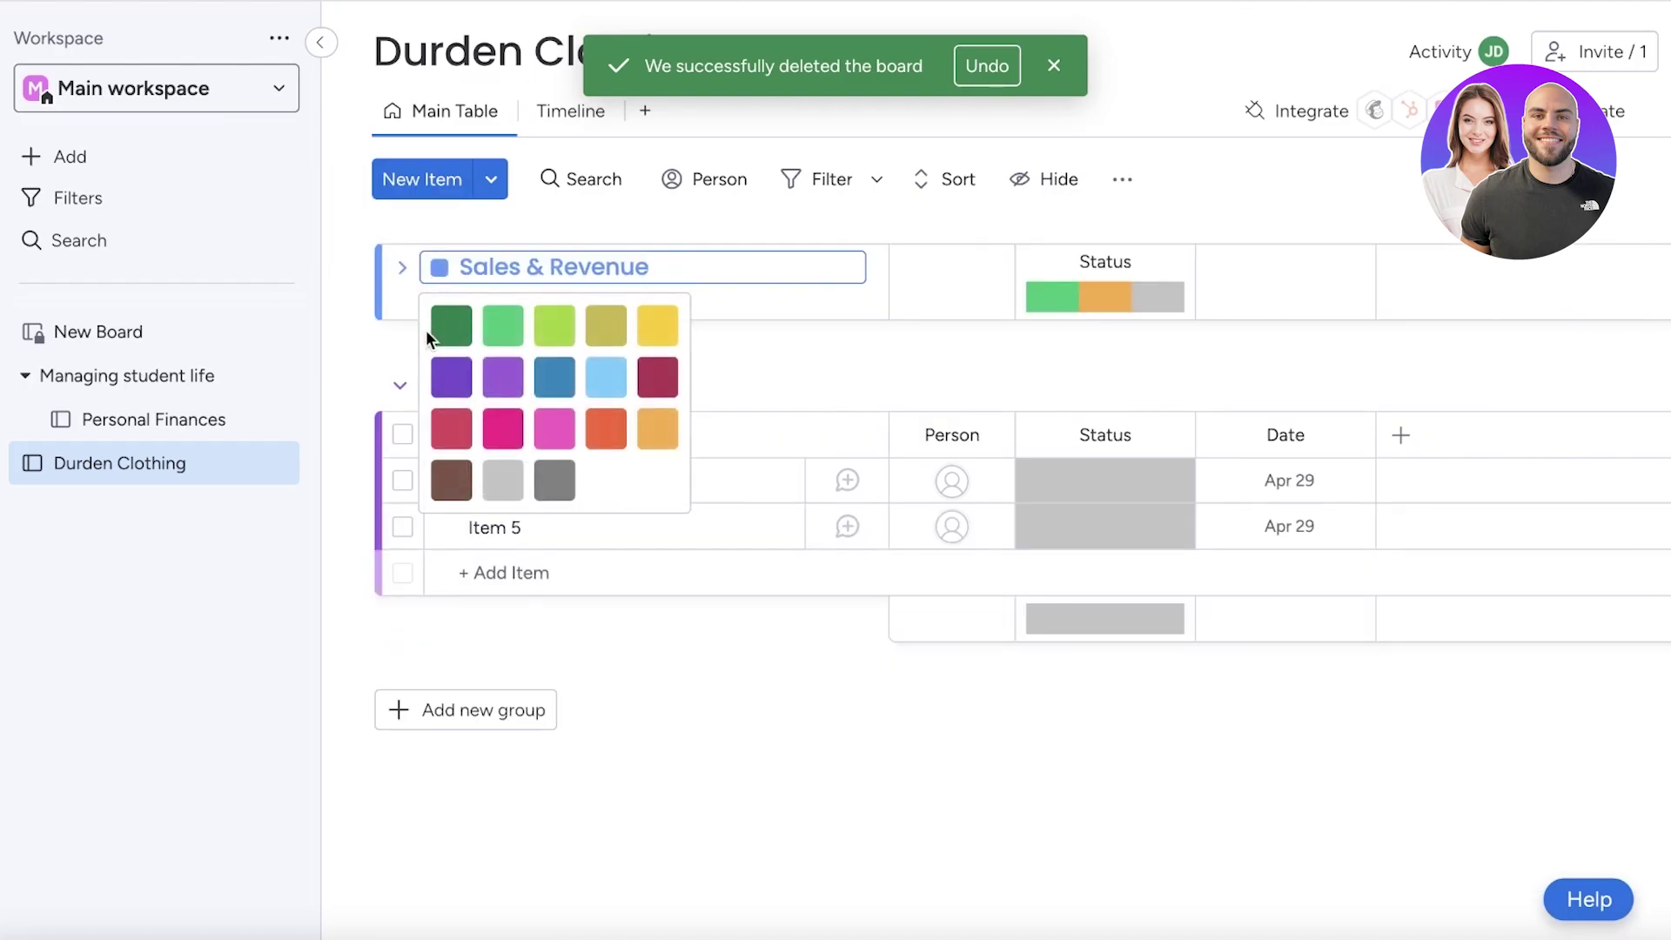
{"action": "left_click", "coordinate": [450, 326]}
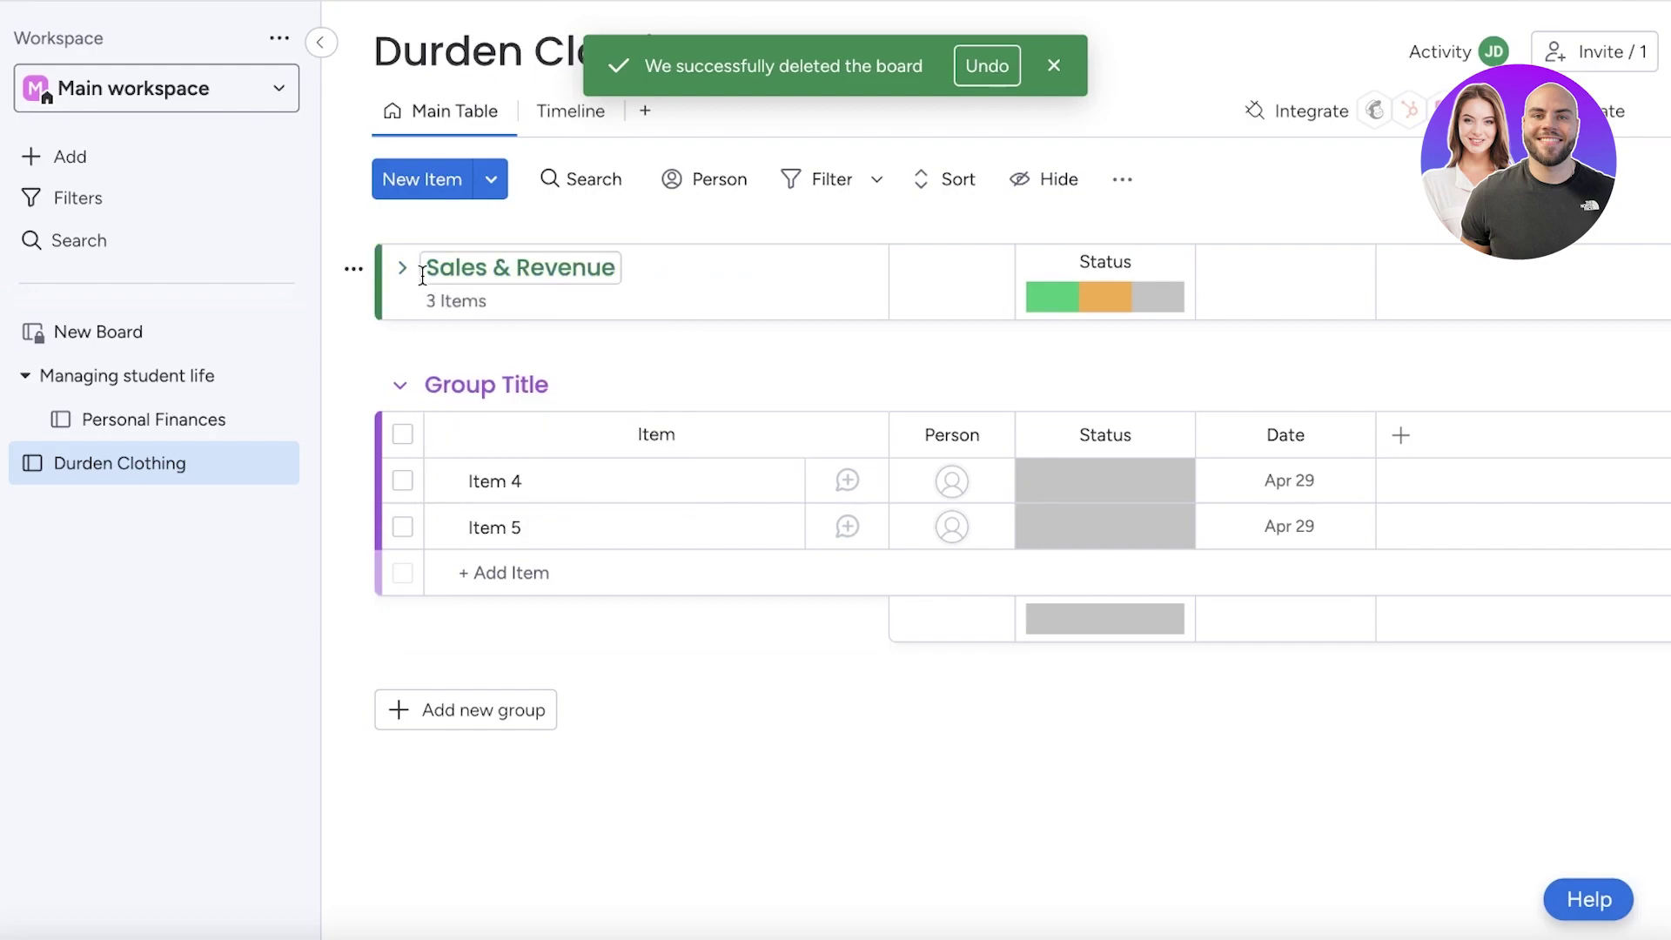
Rename the second group to 'Creative Work'.
{"action": "left_click", "coordinate": [516, 383]}
{"action": "triple_click", "coordinate": [517, 383]}
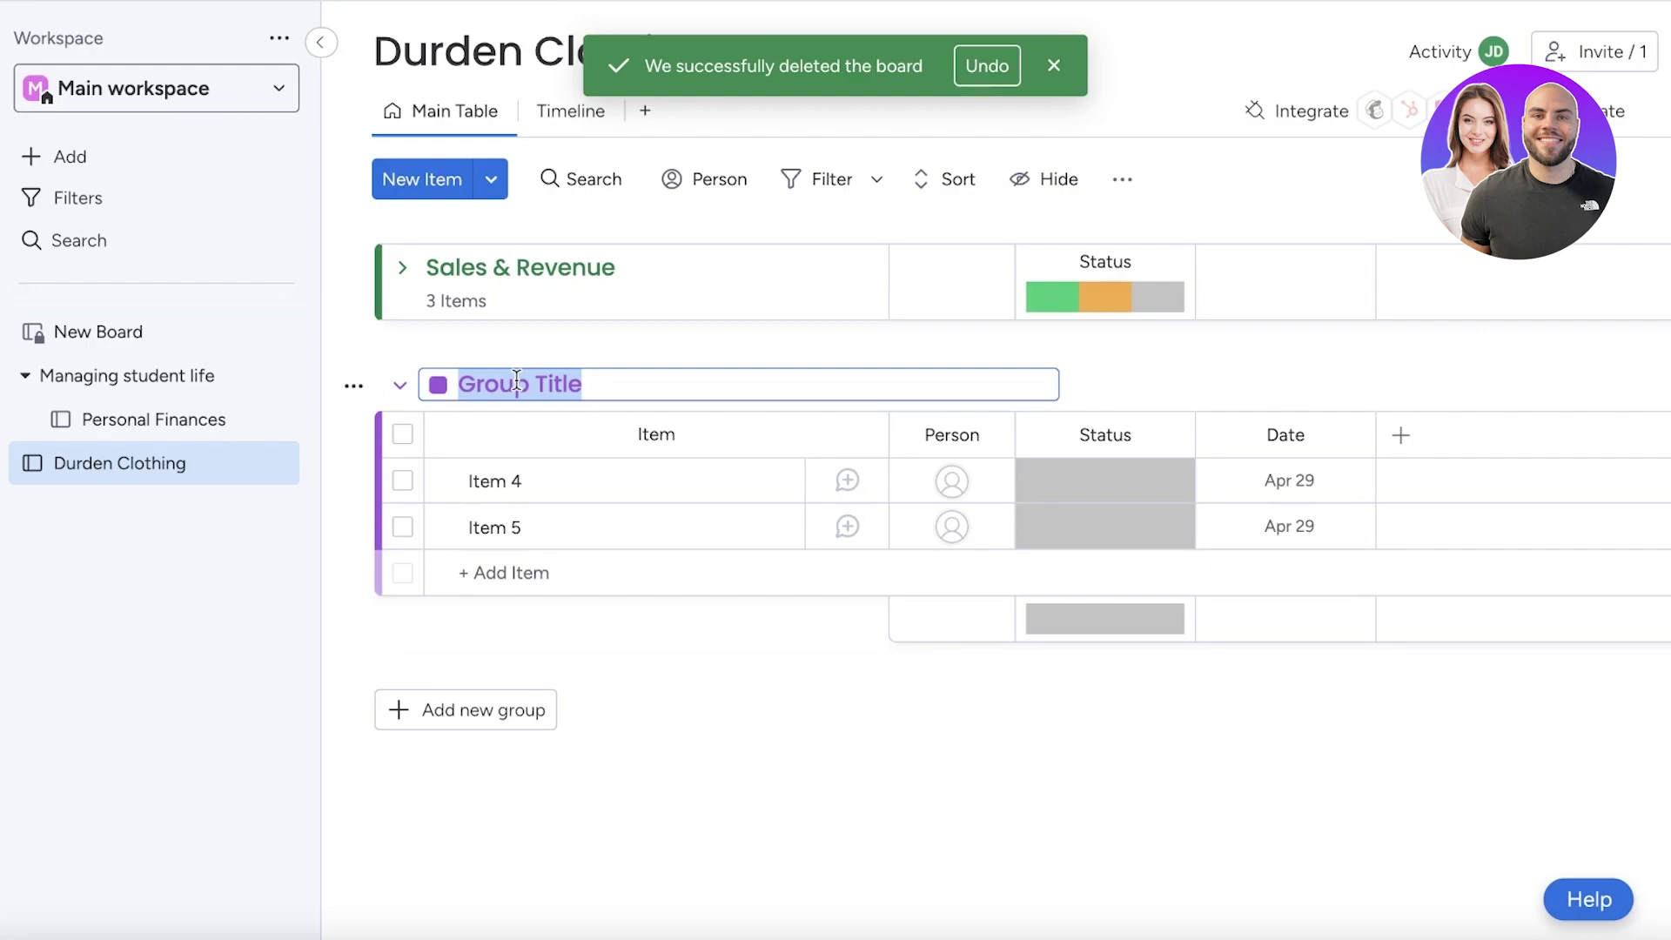
{"action": "type", "text": "Creative Work"}
Add a new group named 'Upcoming Launches' and colour it pink.
{"action": "left_click", "coordinate": [461, 707]}
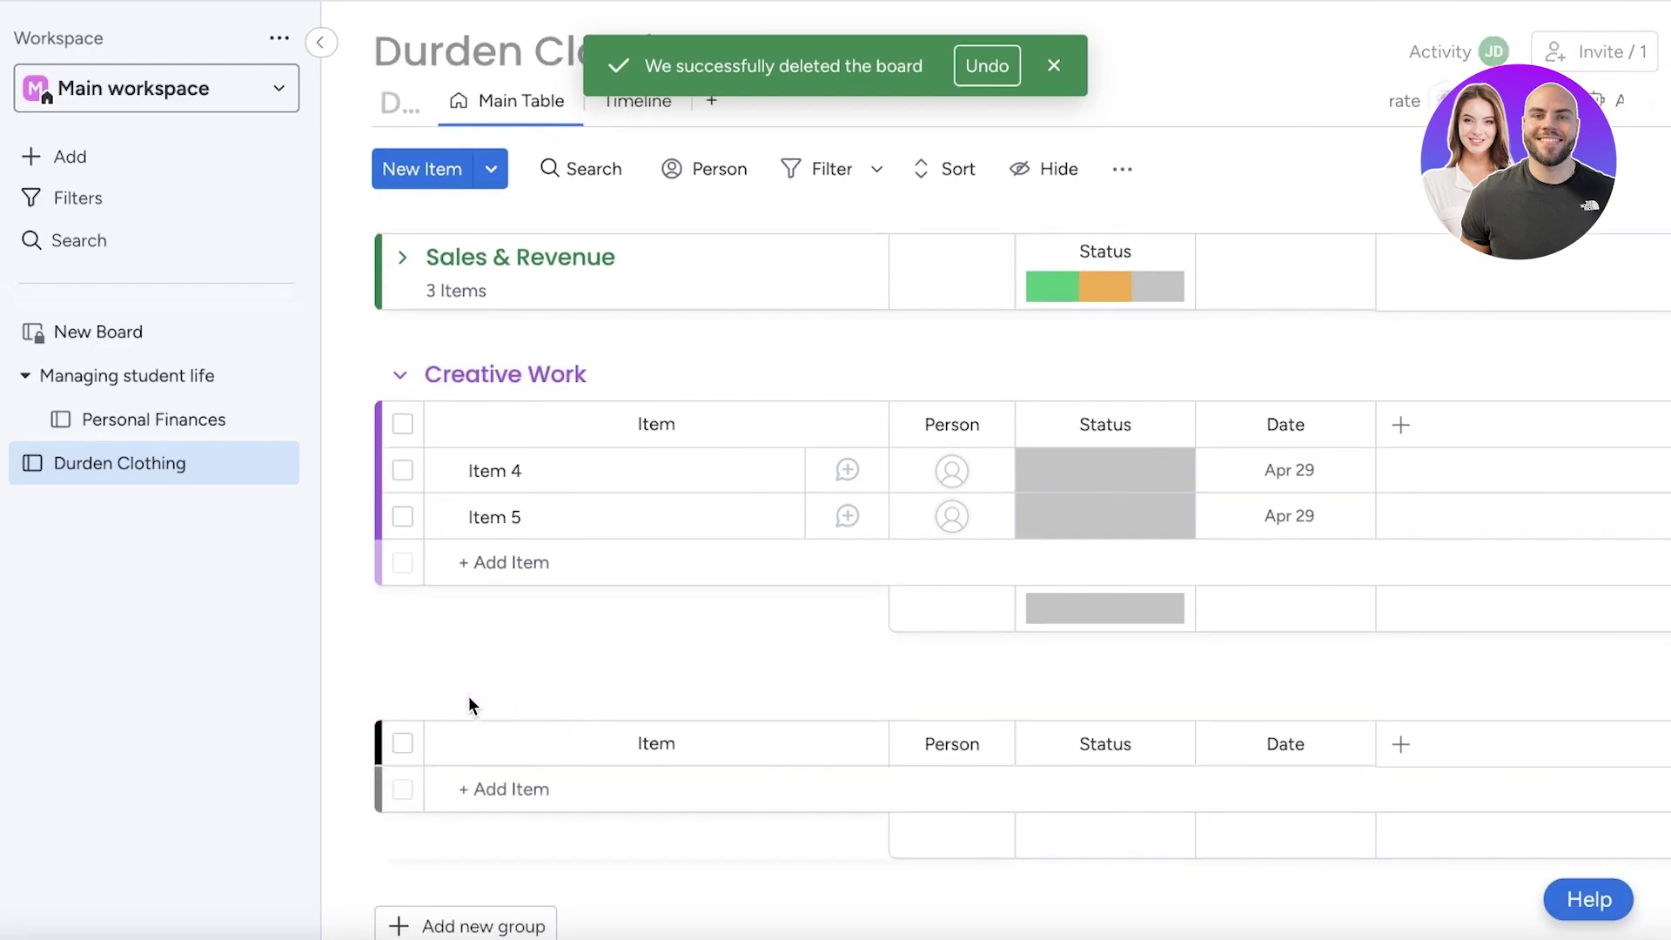
{"action": "left_click", "coordinate": [494, 635]}
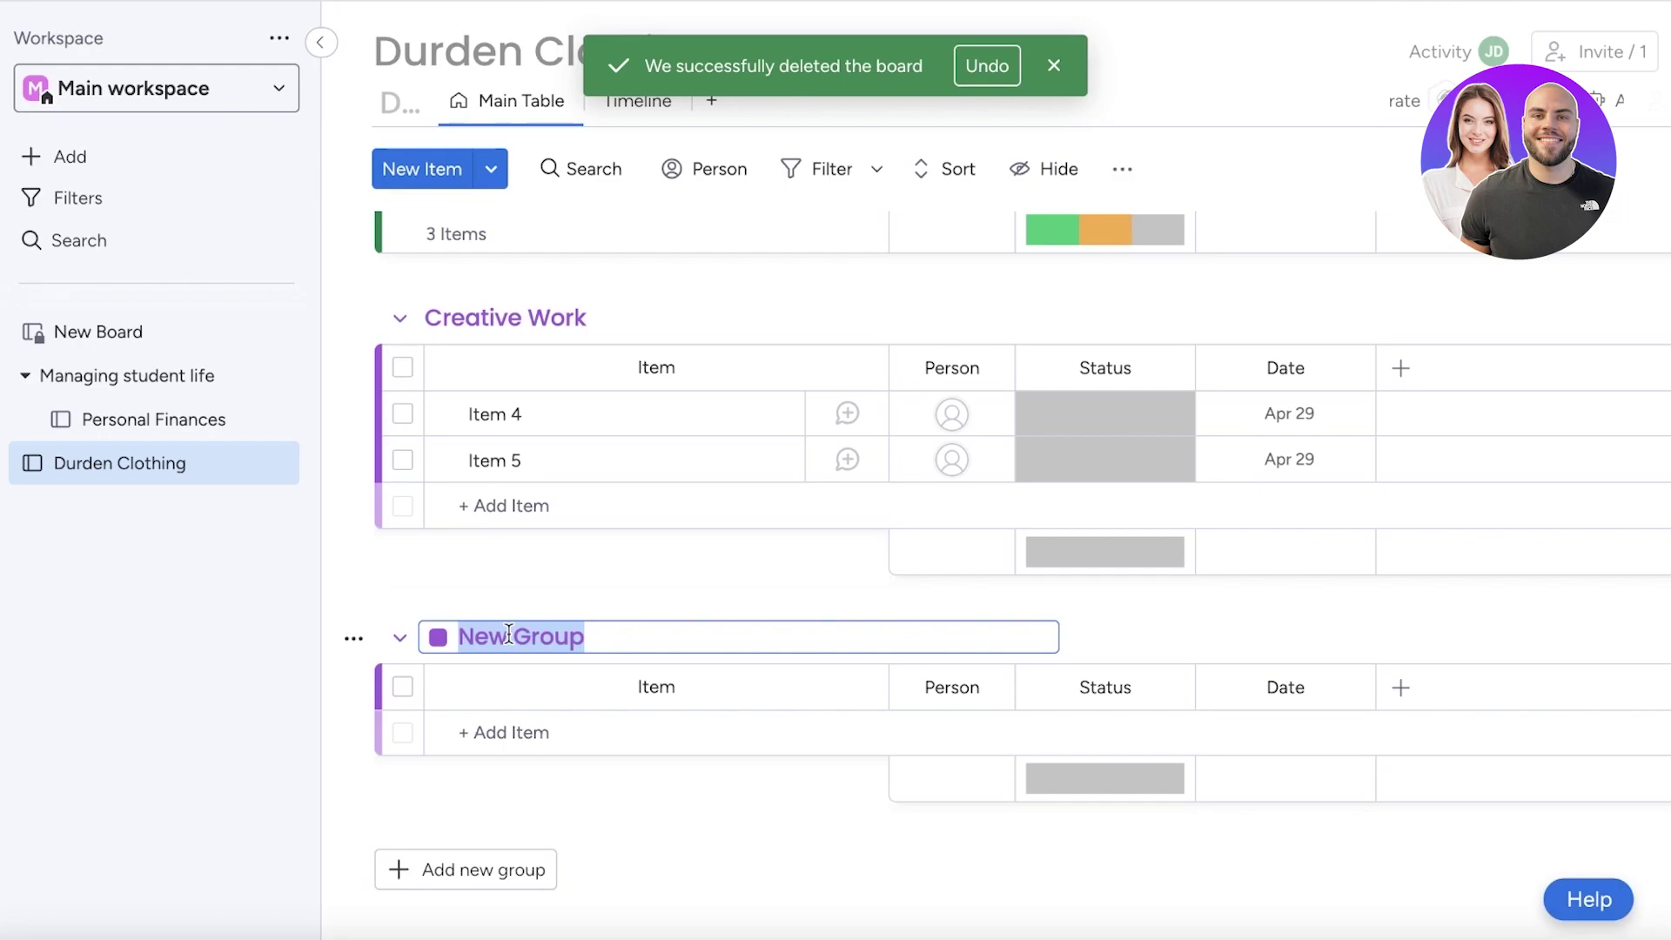
{"action": "type", "text": "Upcoming Launches"}
{"action": "key", "text": "Return"}
{"action": "left_click", "coordinate": [478, 636]}
{"action": "left_click", "coordinate": [438, 637]}
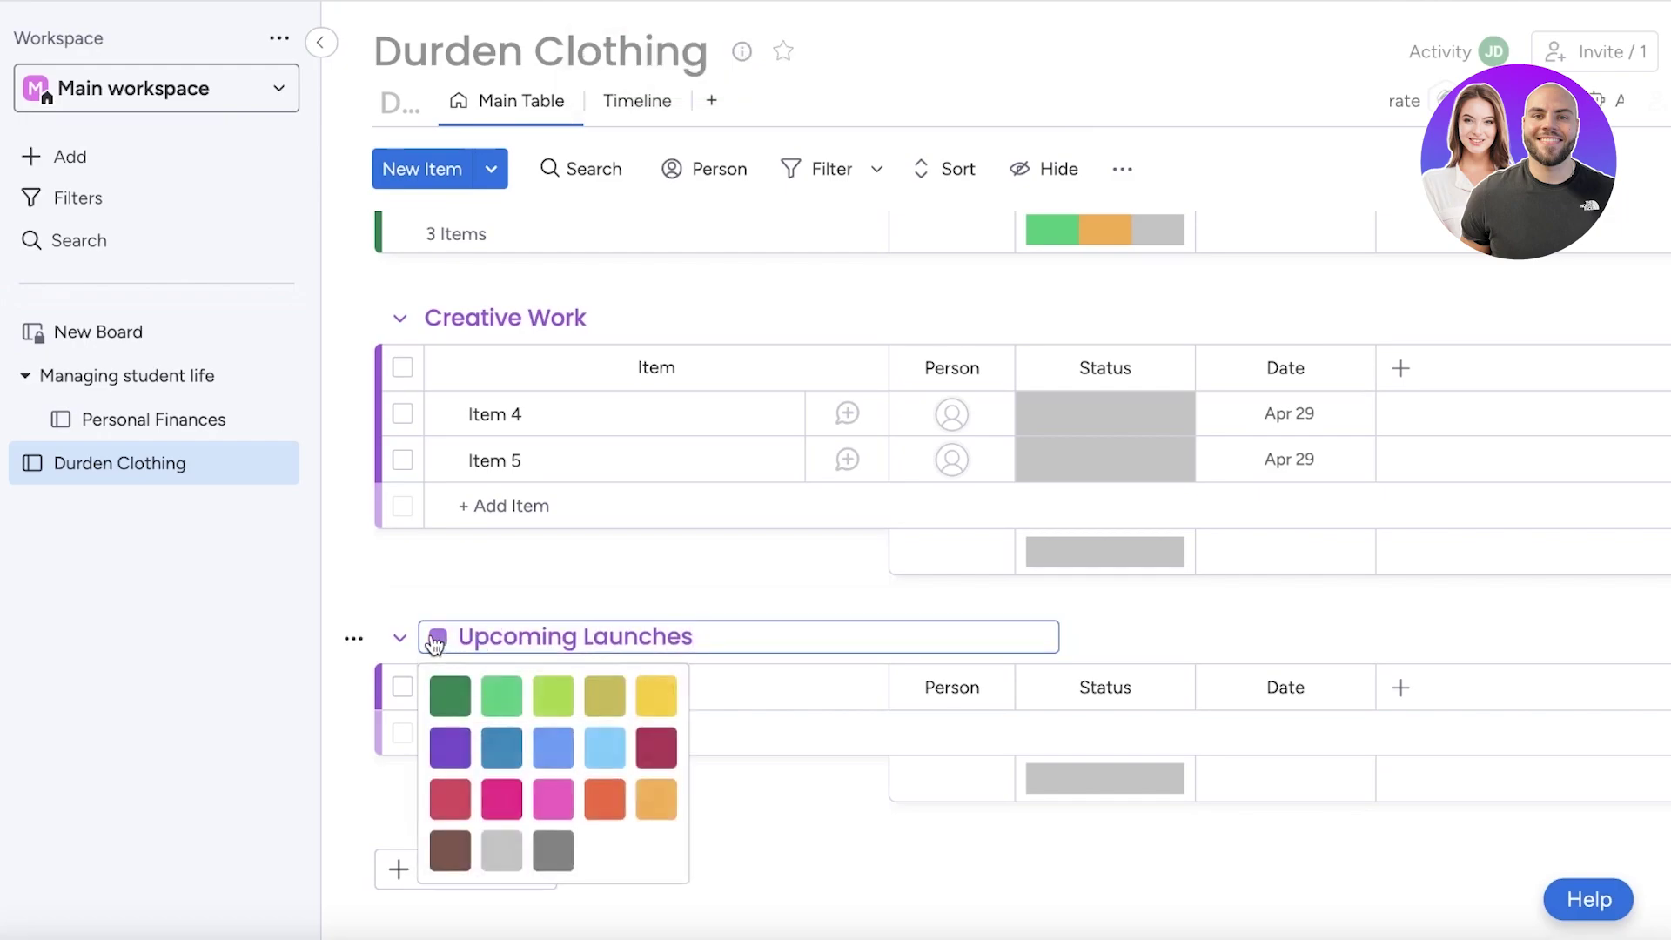
{"action": "left_click", "coordinate": [555, 807]}
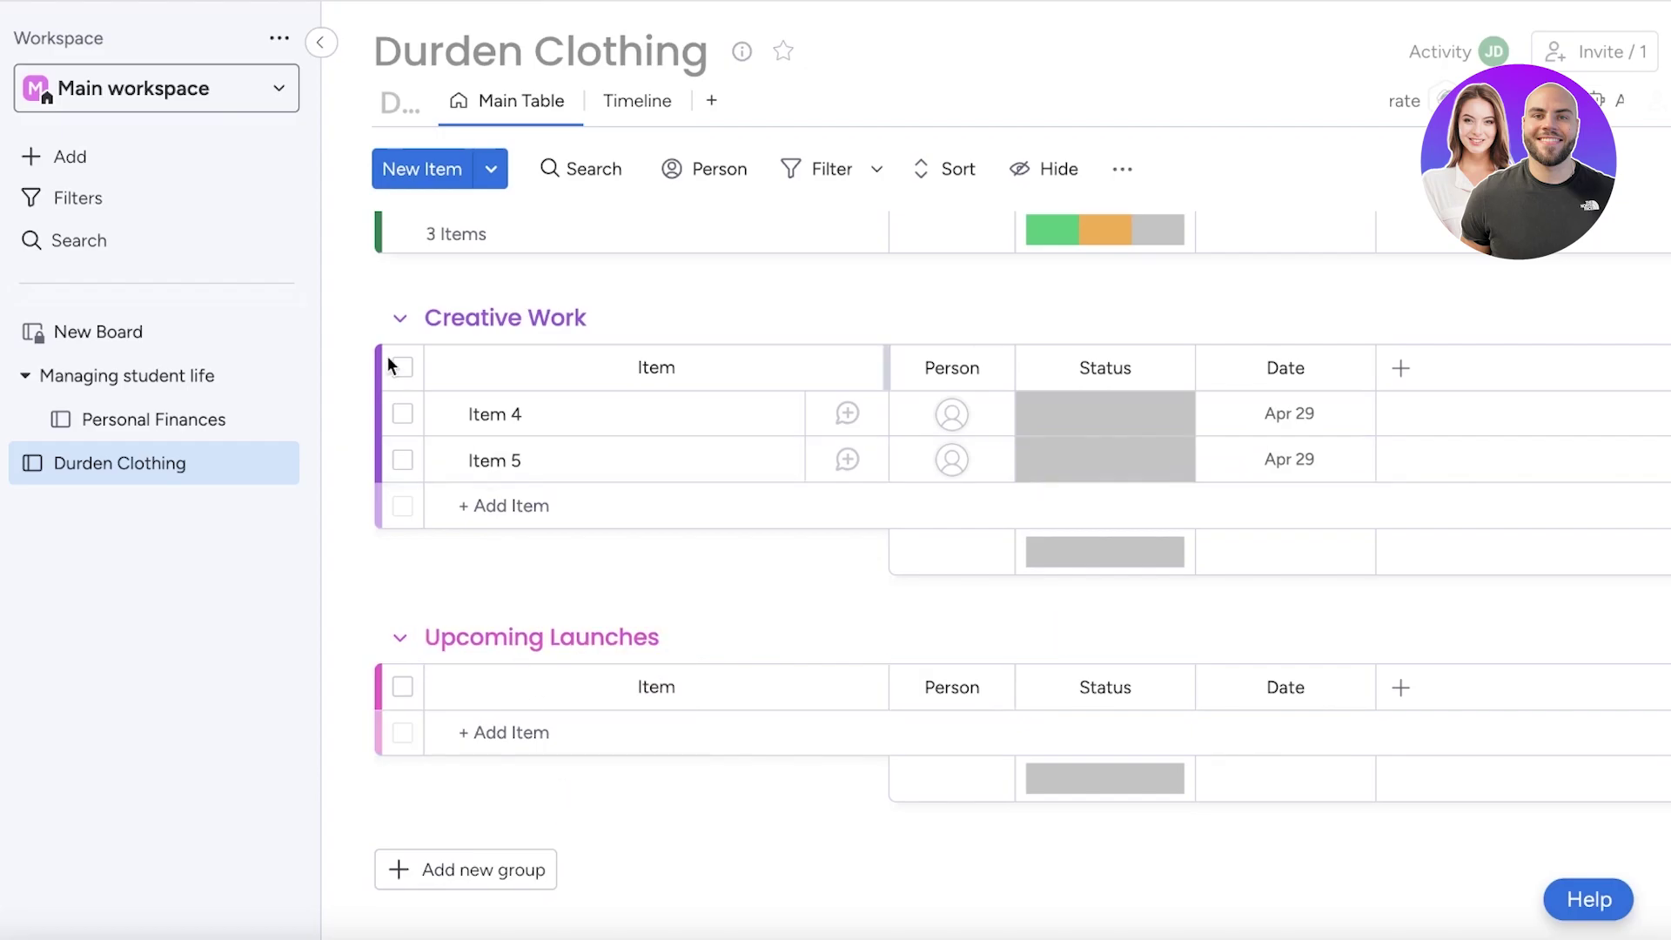
Colour the Creative Work group red.
{"action": "left_click", "coordinate": [488, 317]}
{"action": "left_click", "coordinate": [438, 317]}
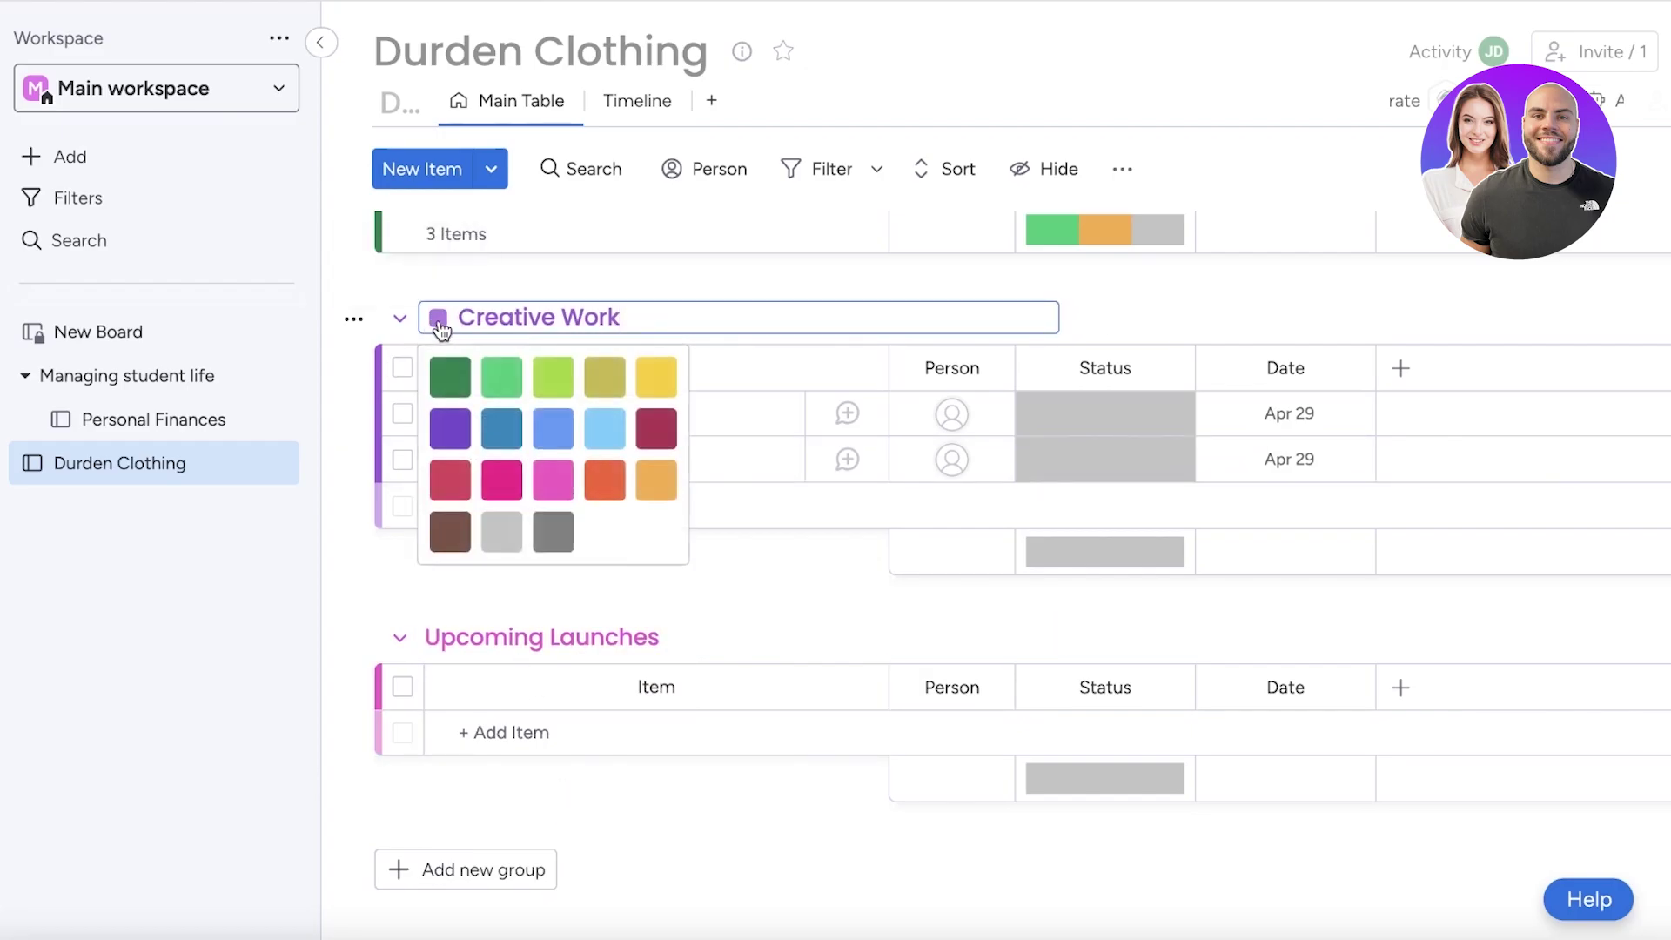
{"action": "left_click", "coordinate": [465, 474]}
{"action": "scroll", "coordinate": [729, 338], "scroll_direction": "up", "scroll_amount": 2}
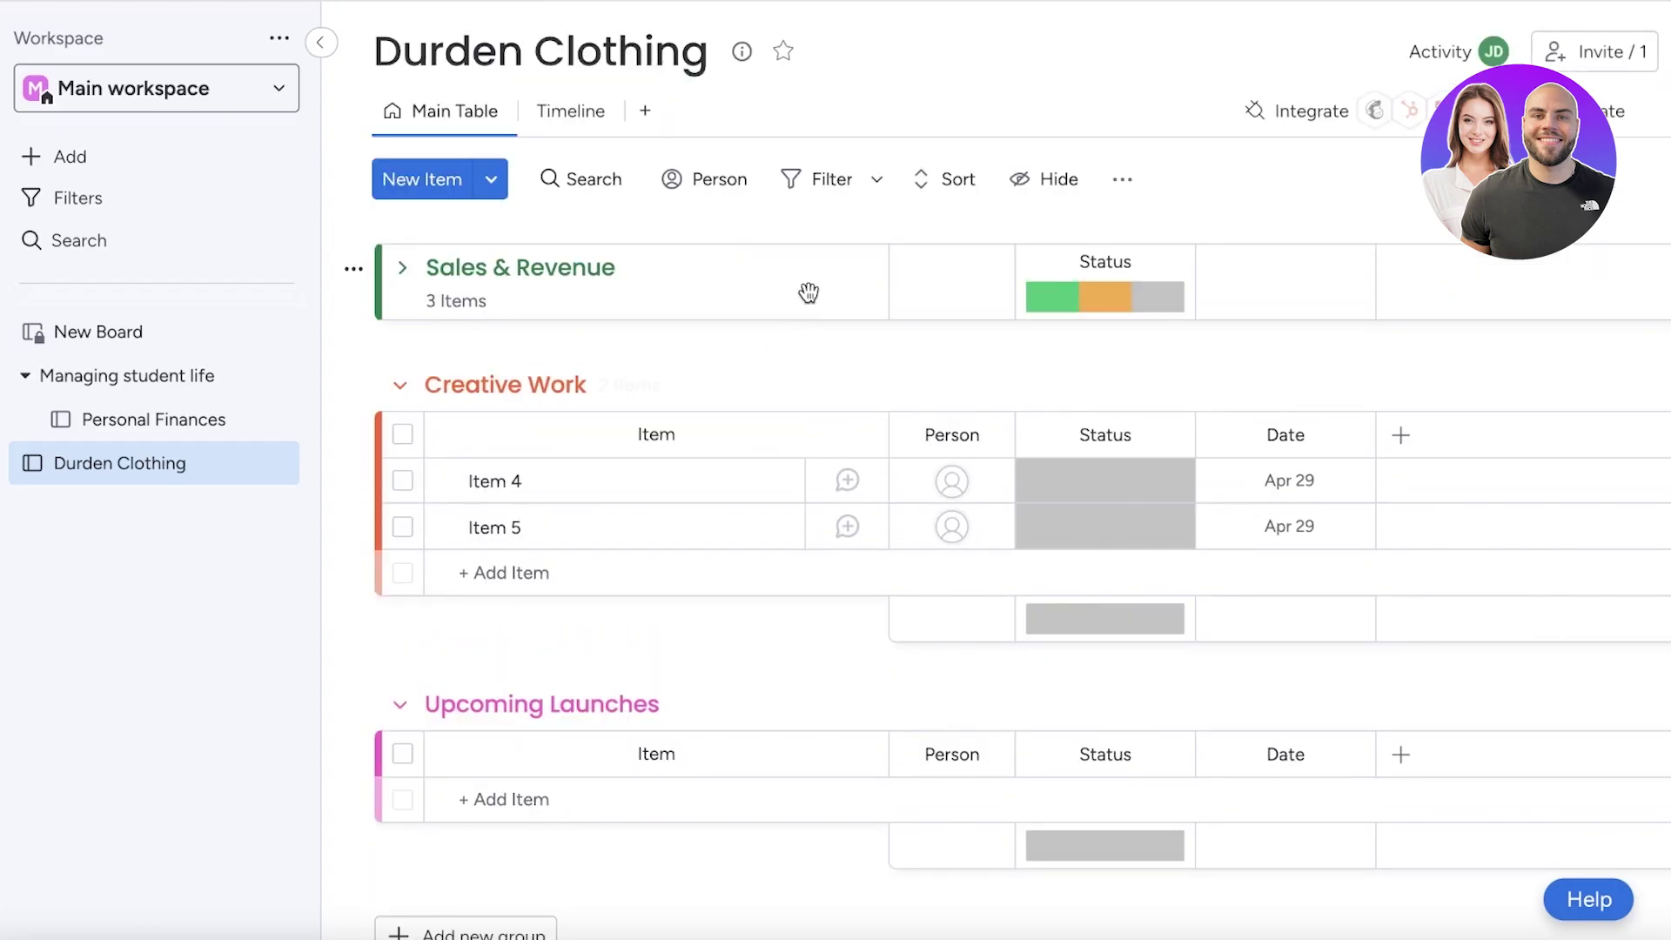
Expand Sales & Revenue and delete the extra Status column, confirming the deletion.
{"action": "left_click", "coordinate": [400, 270]}
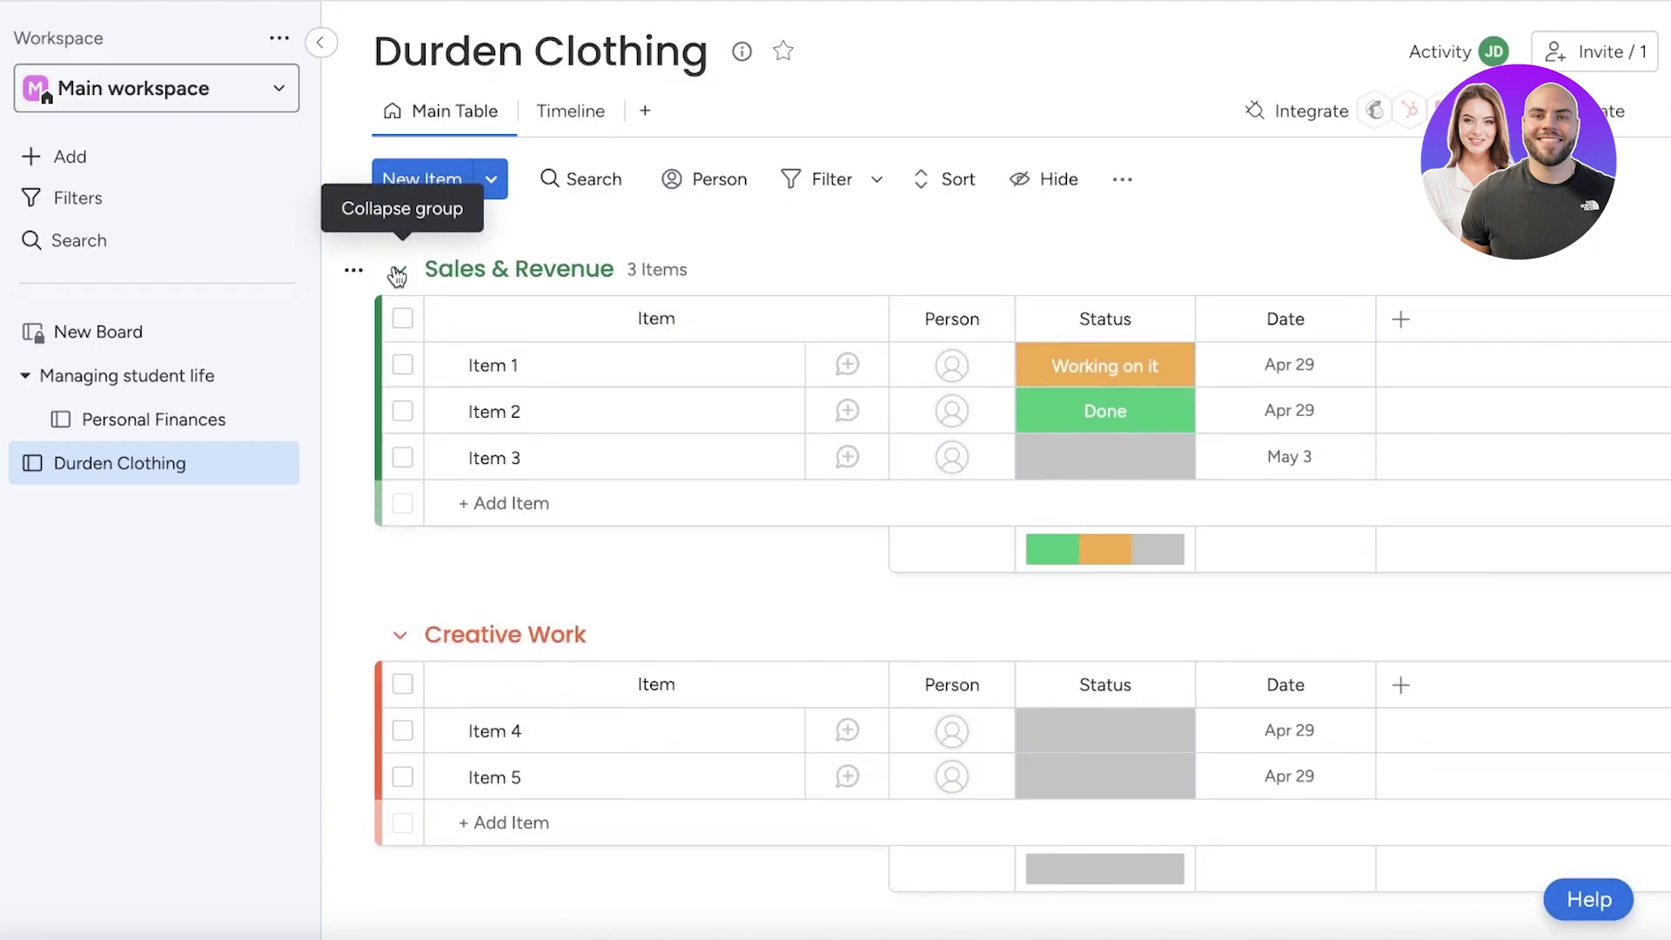
{"action": "left_click", "coordinate": [1172, 319]}
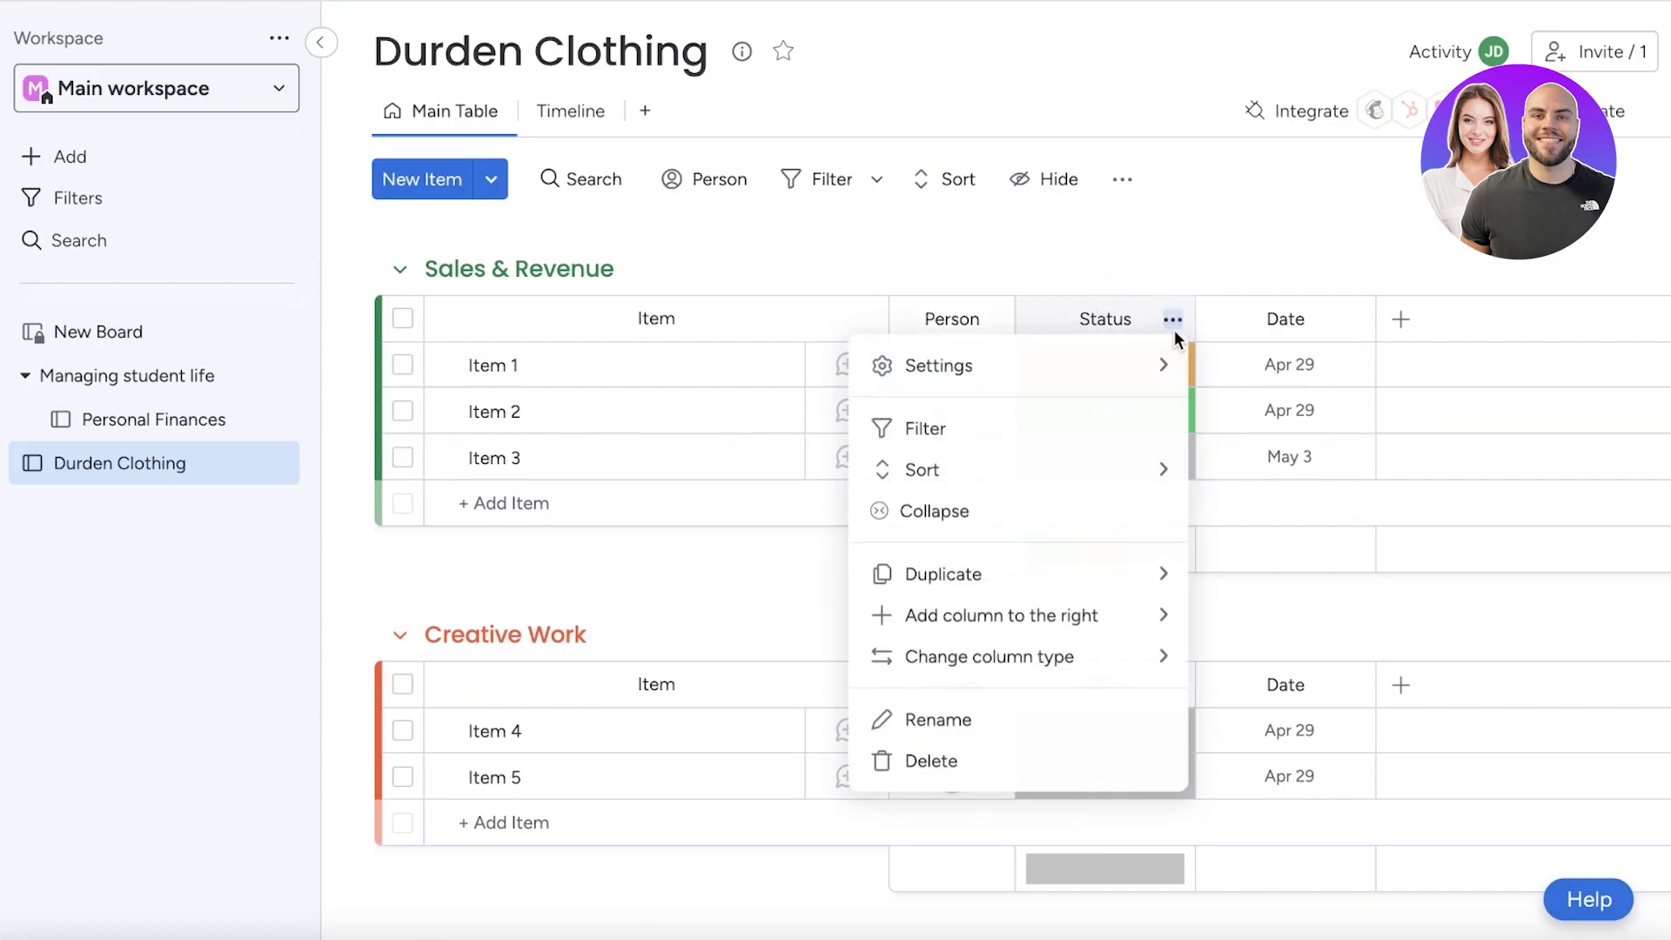
{"action": "left_click", "coordinate": [947, 770]}
{"action": "left_click", "coordinate": [1145, 185]}
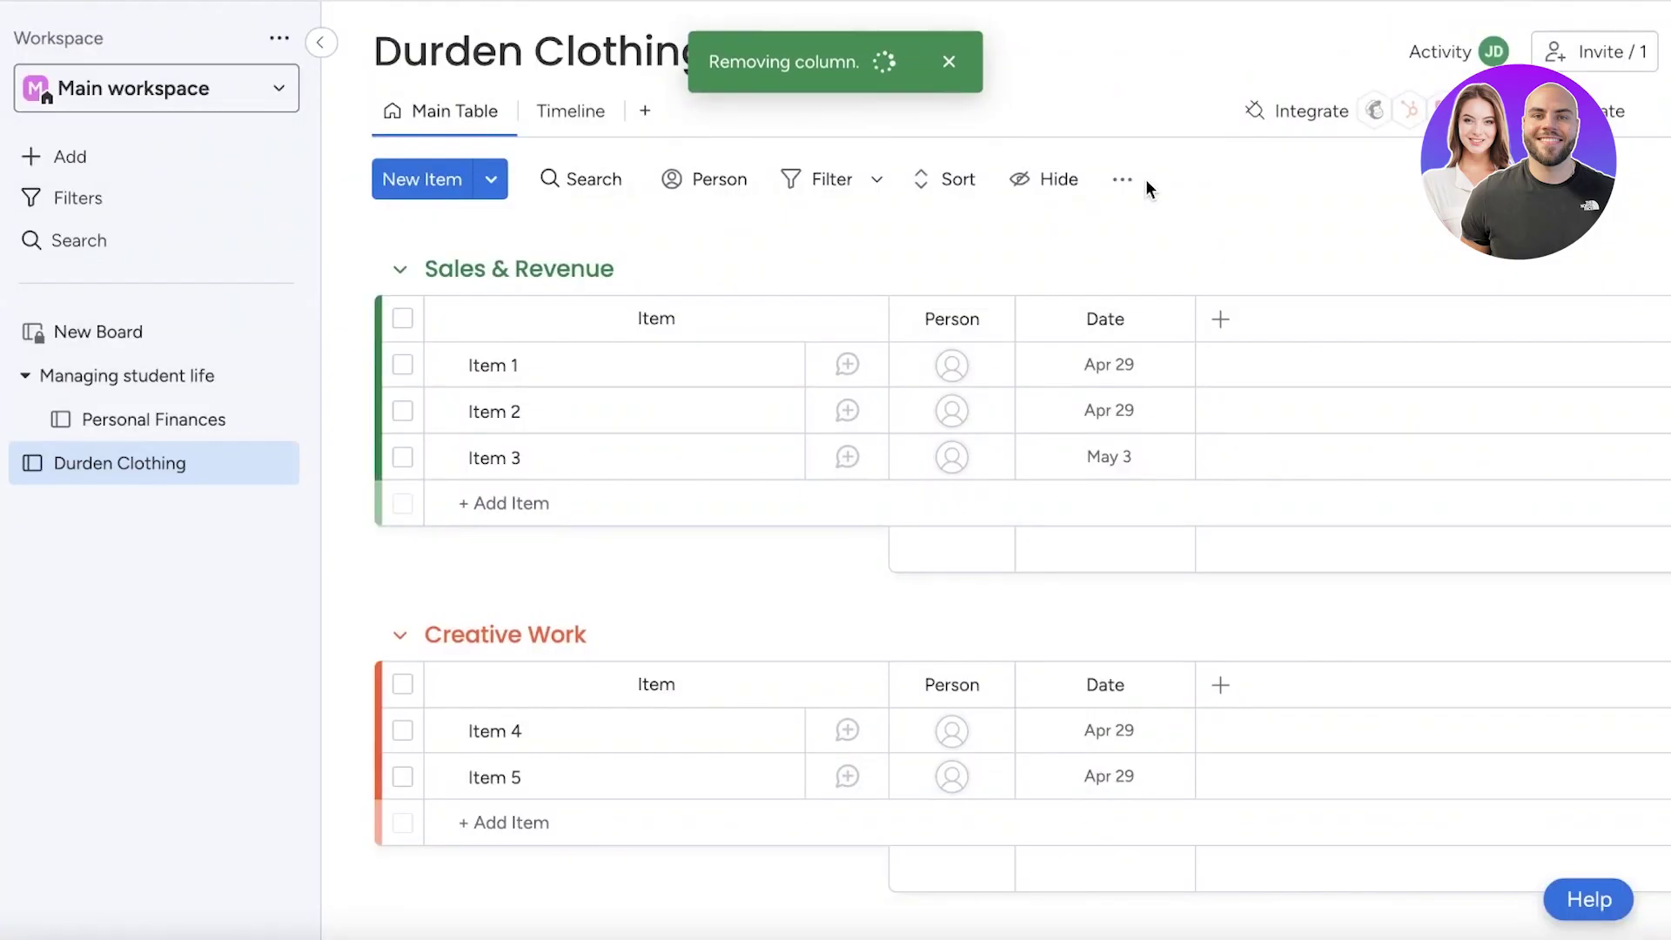
{"action": "scroll", "coordinate": [1227, 666], "scroll_direction": "down", "scroll_amount": 1}
Add a fresh Status column and leave Item 1's status blank.
{"action": "left_click", "coordinate": [1220, 570]}
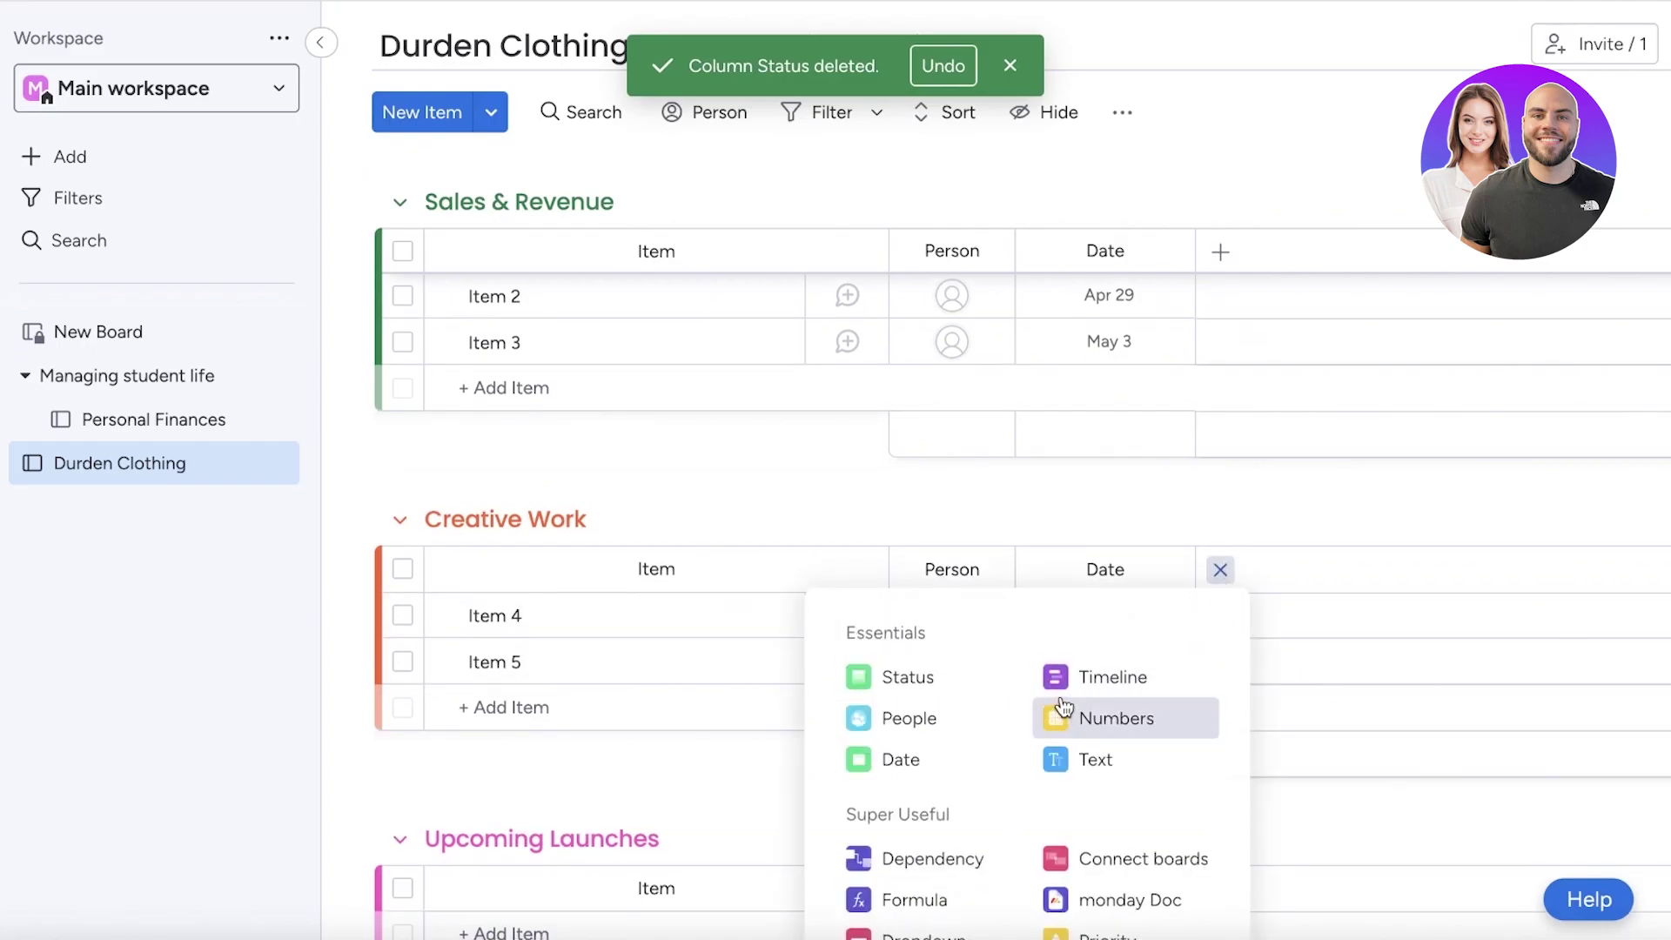
{"action": "left_click", "coordinate": [932, 686]}
{"action": "scroll", "coordinate": [1323, 421], "scroll_direction": "down", "scroll_amount": 2}
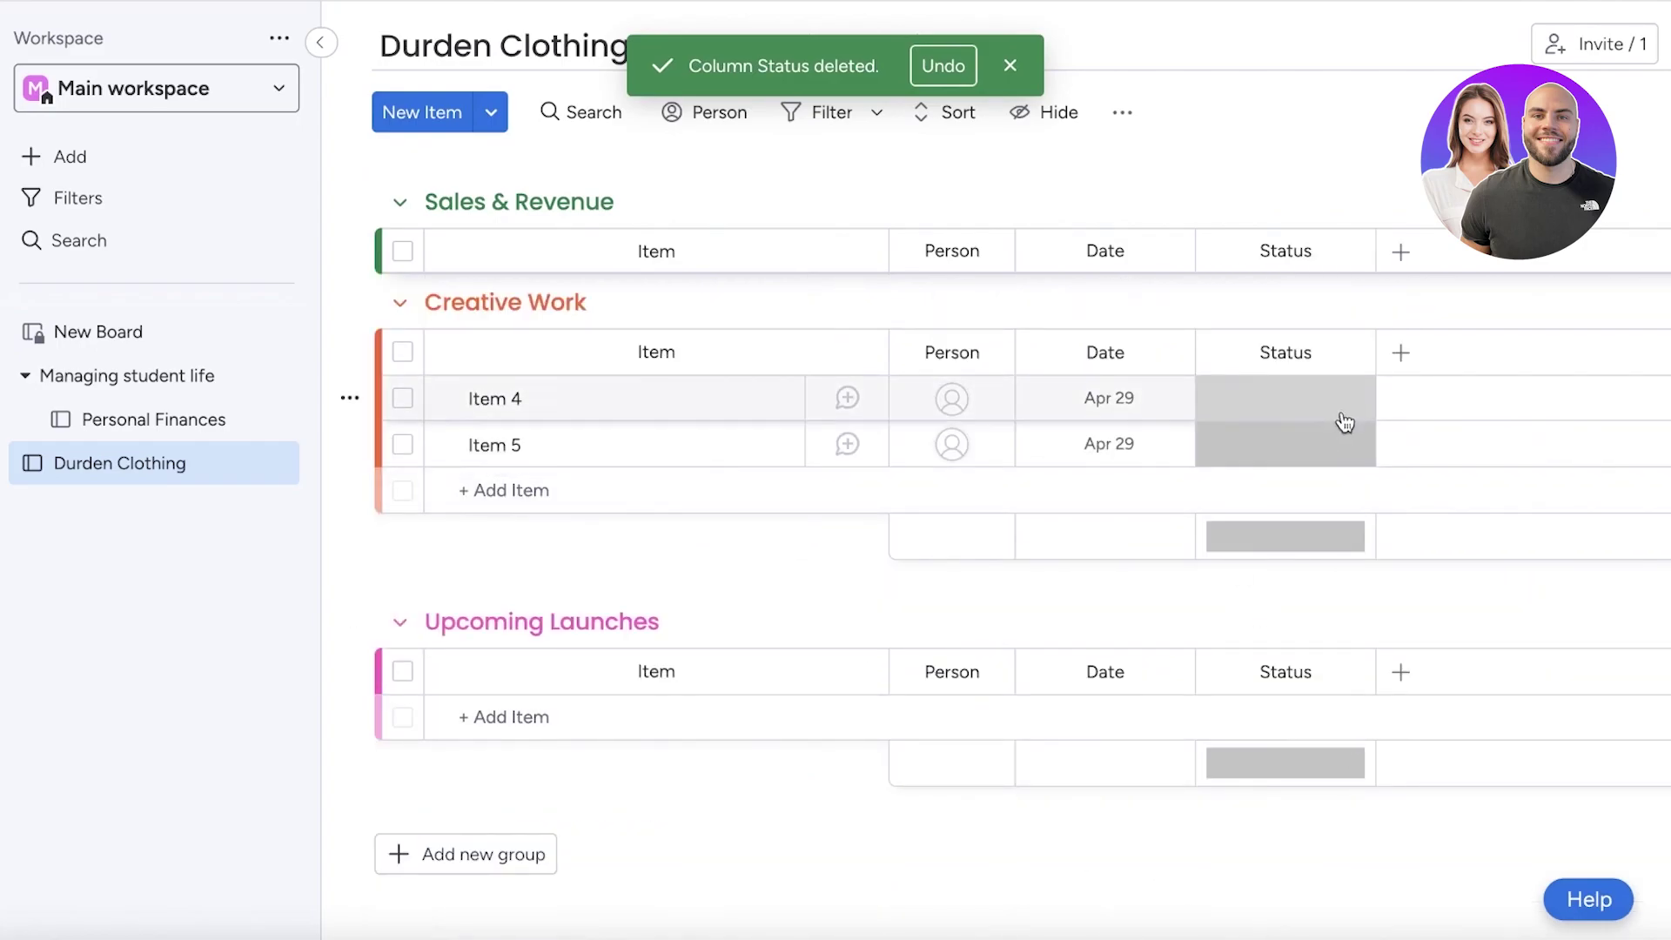
{"action": "scroll", "coordinate": [1345, 422], "scroll_direction": "up", "scroll_amount": 3}
{"action": "left_click", "coordinate": [1316, 363]}
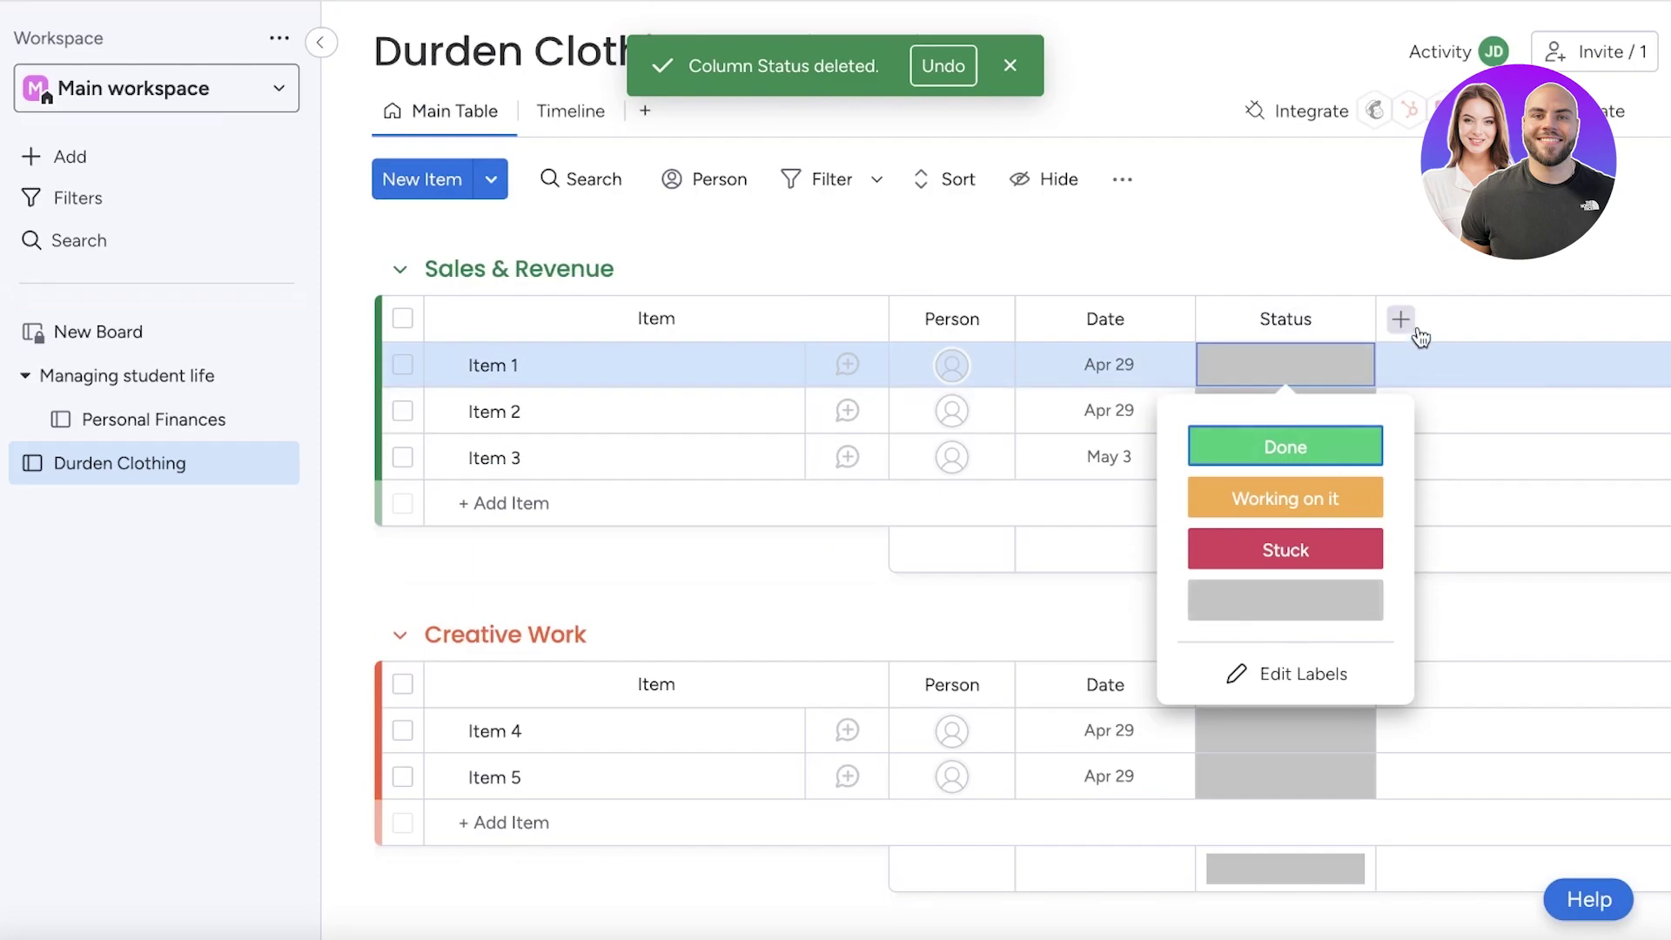
{"action": "left_click", "coordinate": [1312, 611]}
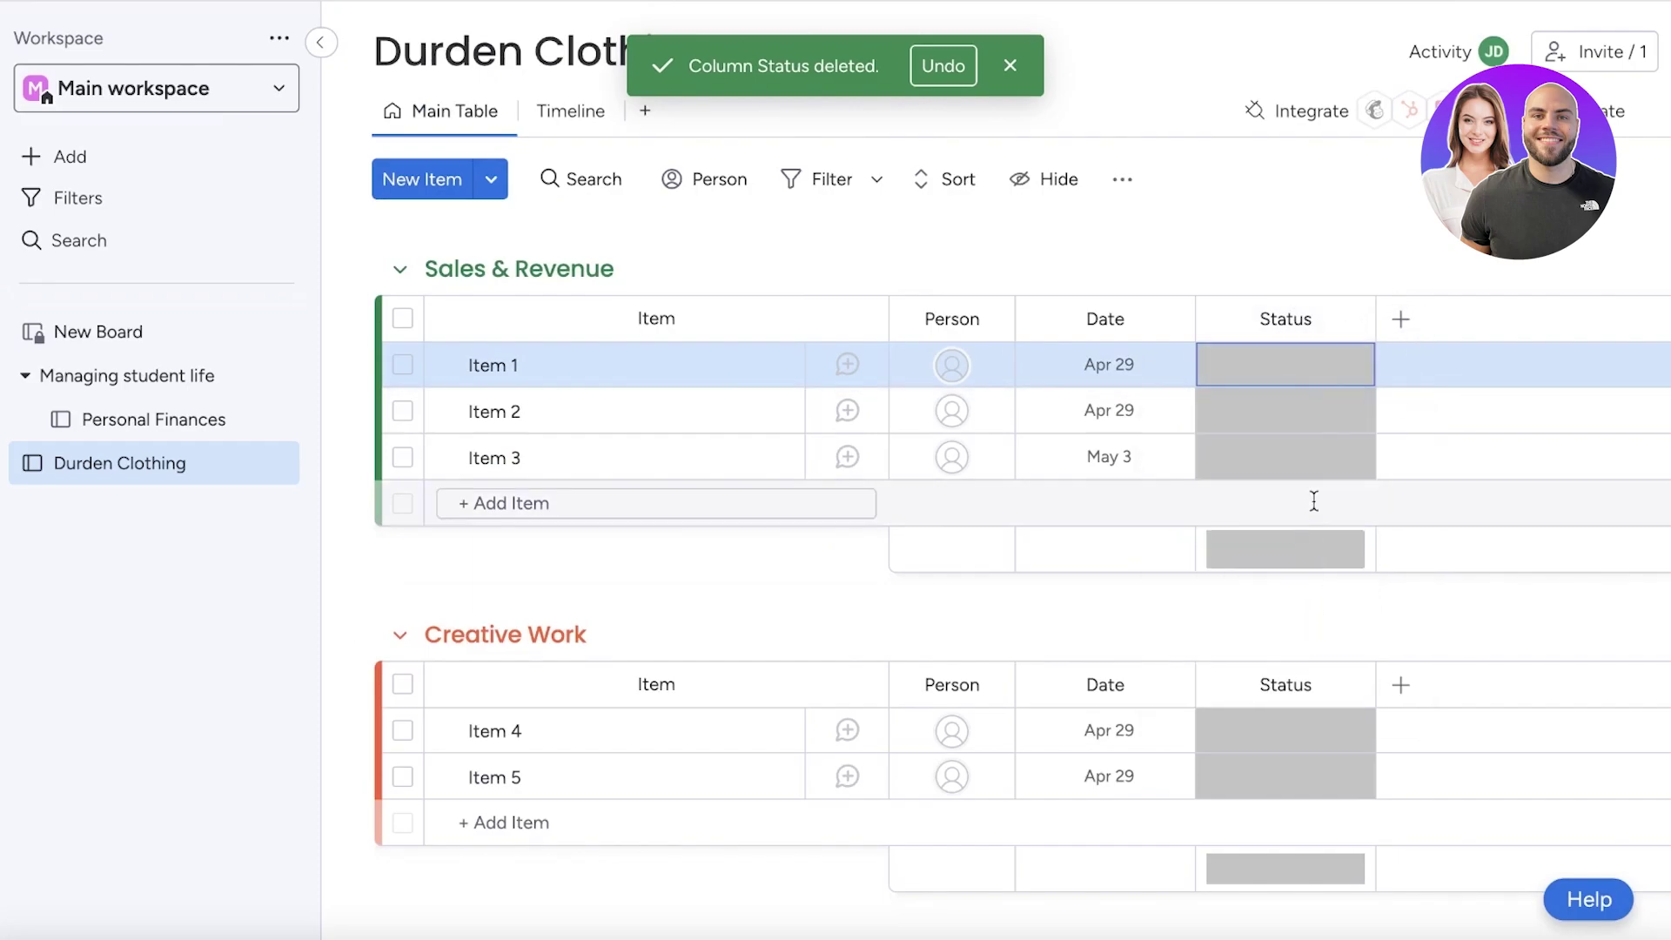
{"action": "scroll", "coordinate": [1287, 473], "scroll_direction": "down", "scroll_amount": 4}
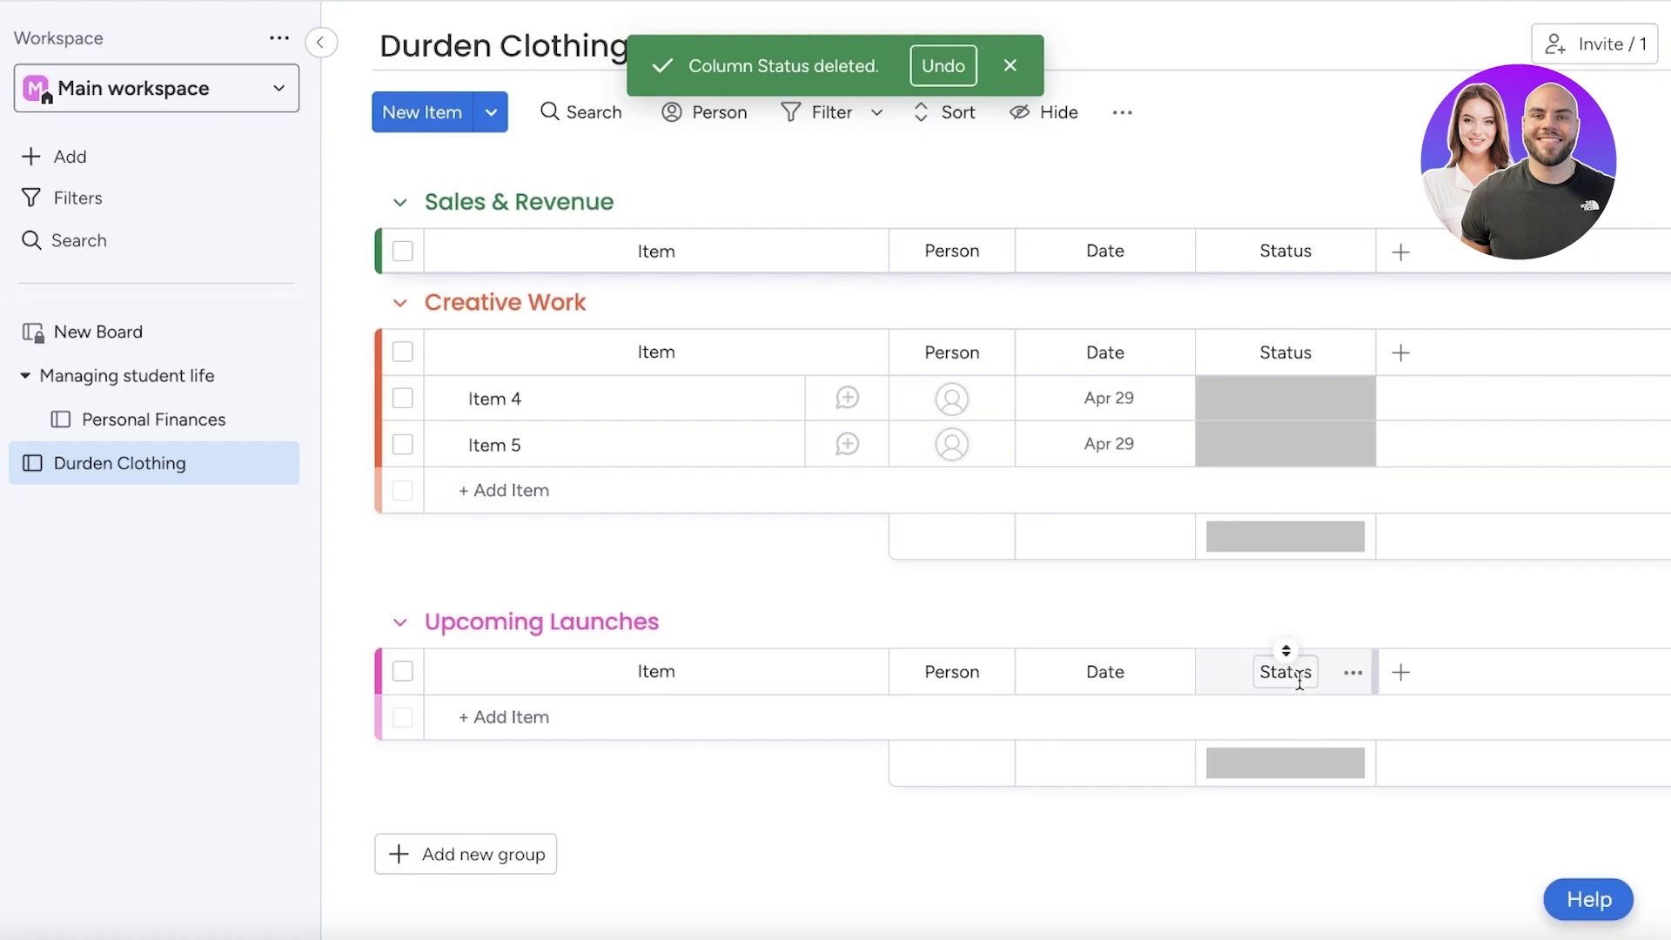
{"action": "scroll", "coordinate": [1190, 569], "scroll_direction": "up", "scroll_amount": 4}
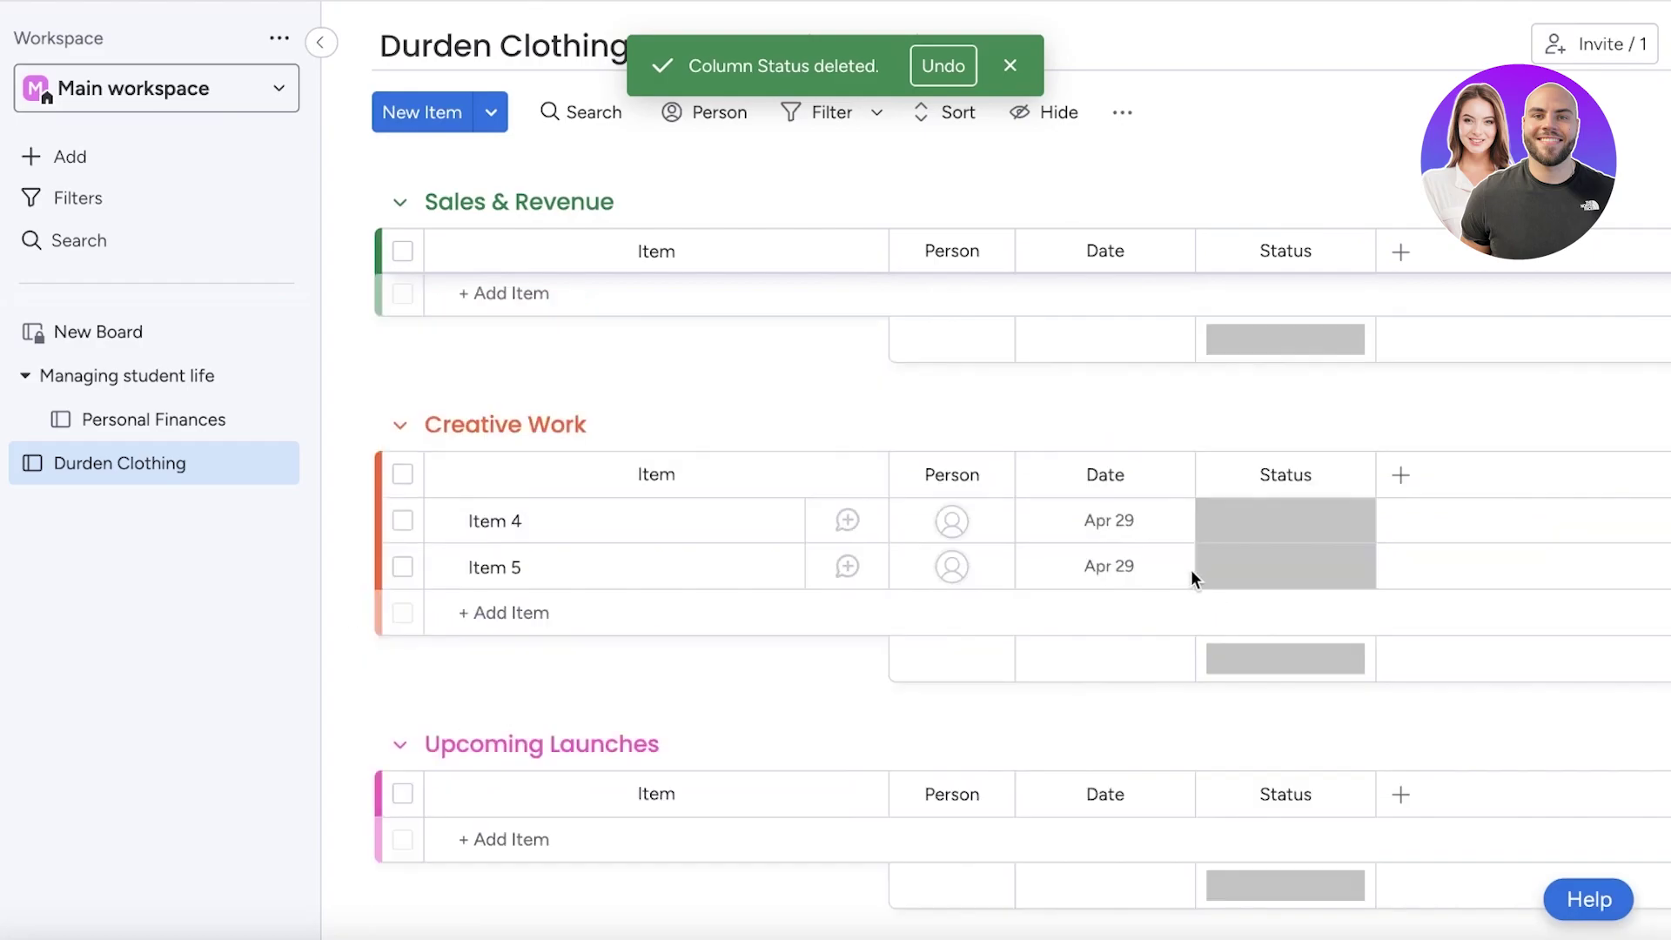
{"action": "scroll", "coordinate": [606, 638], "scroll_direction": "down", "scroll_amount": 4}
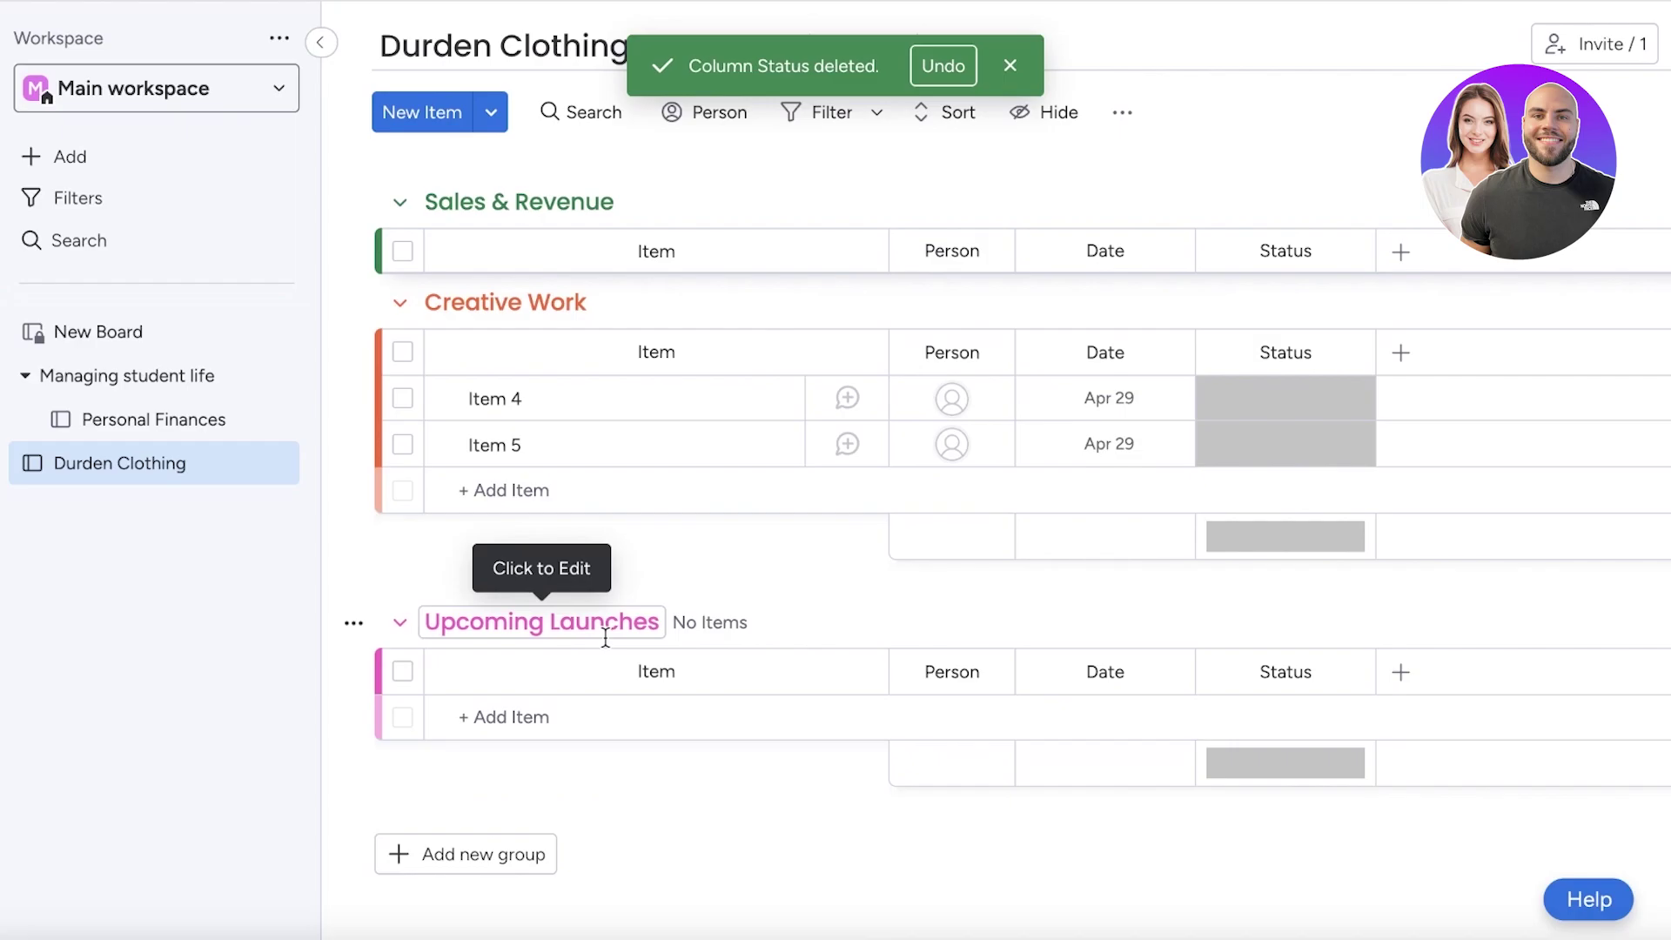
{"action": "scroll", "coordinate": [1397, 287], "scroll_direction": "up", "scroll_amount": 5}
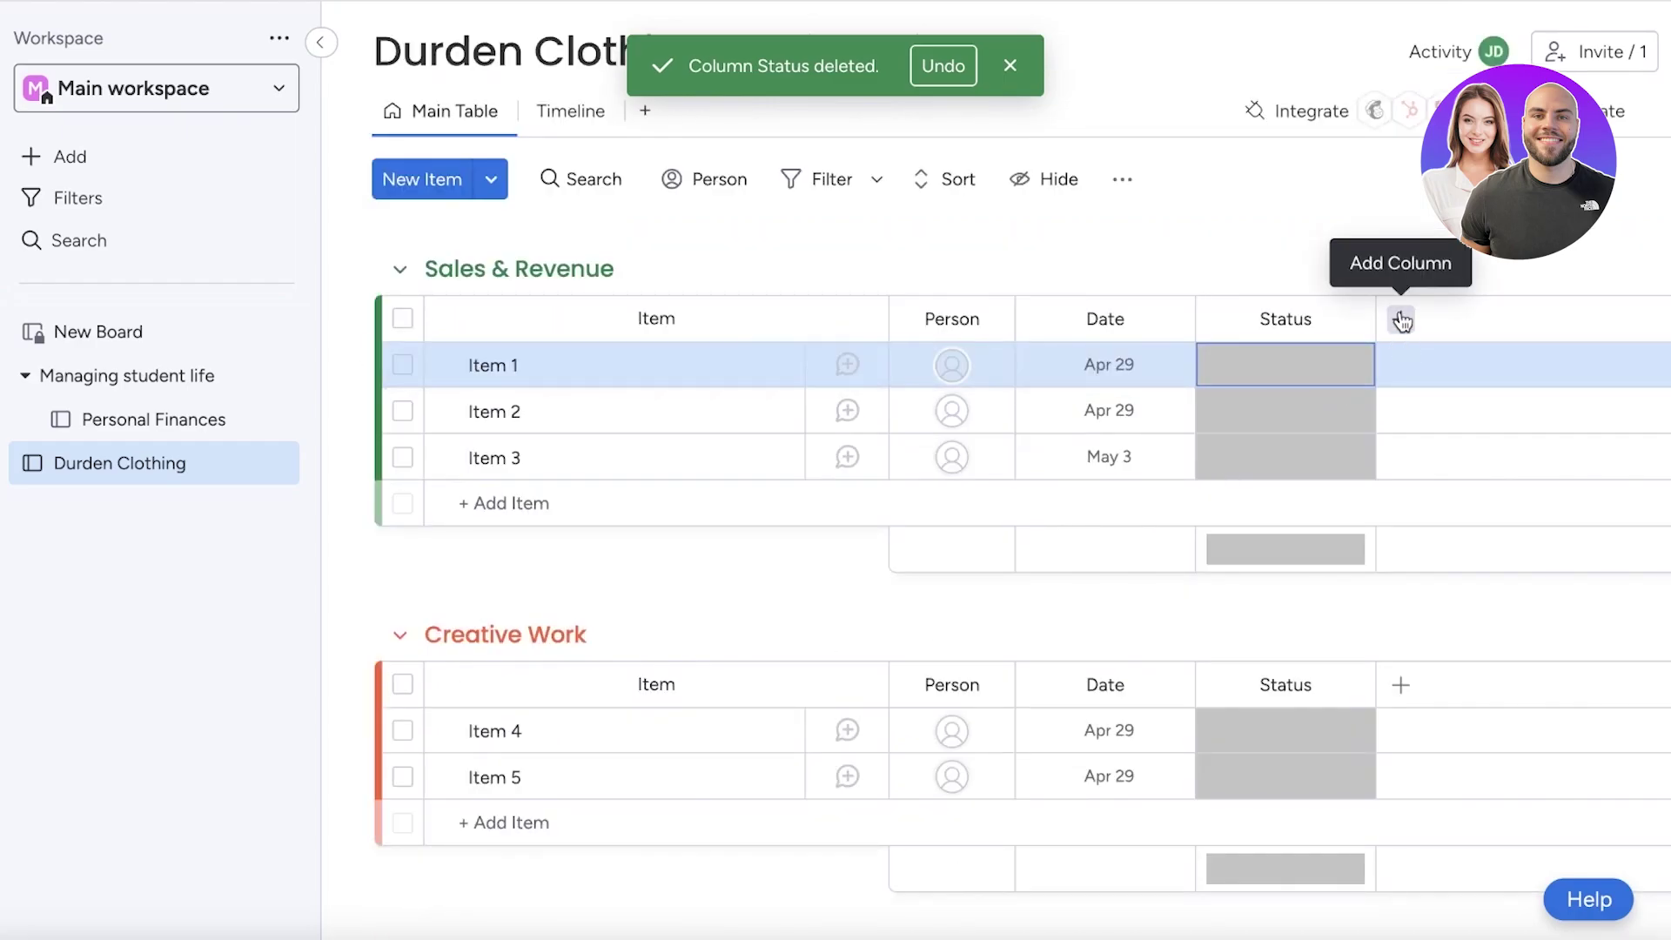
Add a Dependency column and start its 14-day free trial.
{"action": "left_click", "coordinate": [1401, 321]}
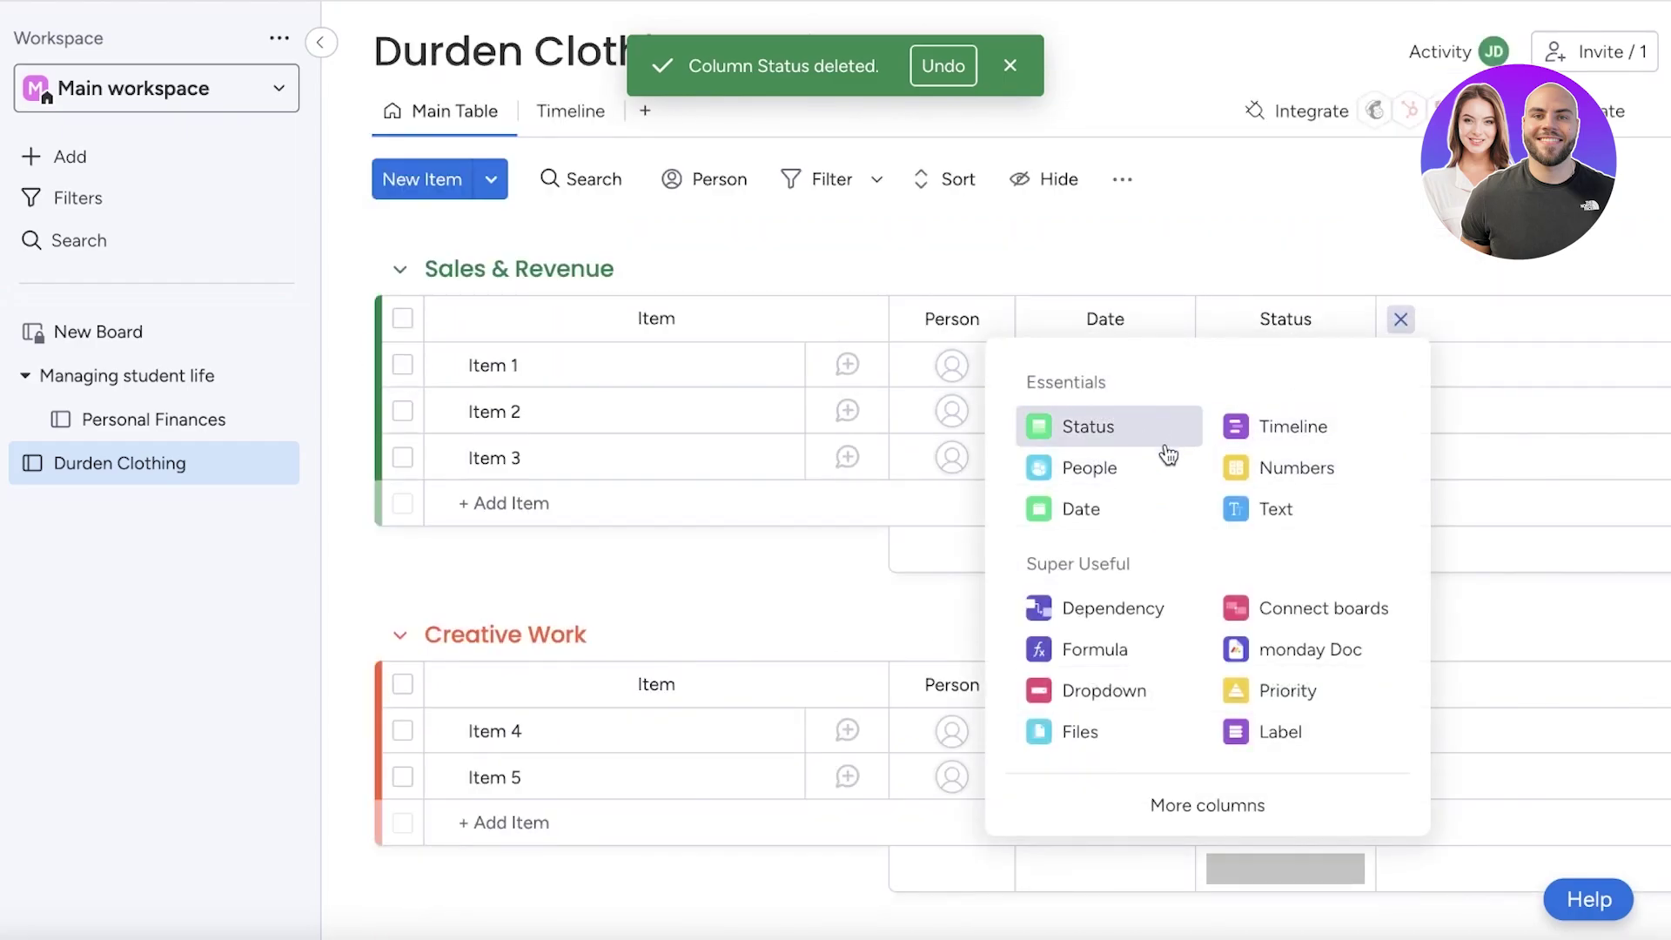
{"action": "left_click", "coordinate": [1089, 614]}
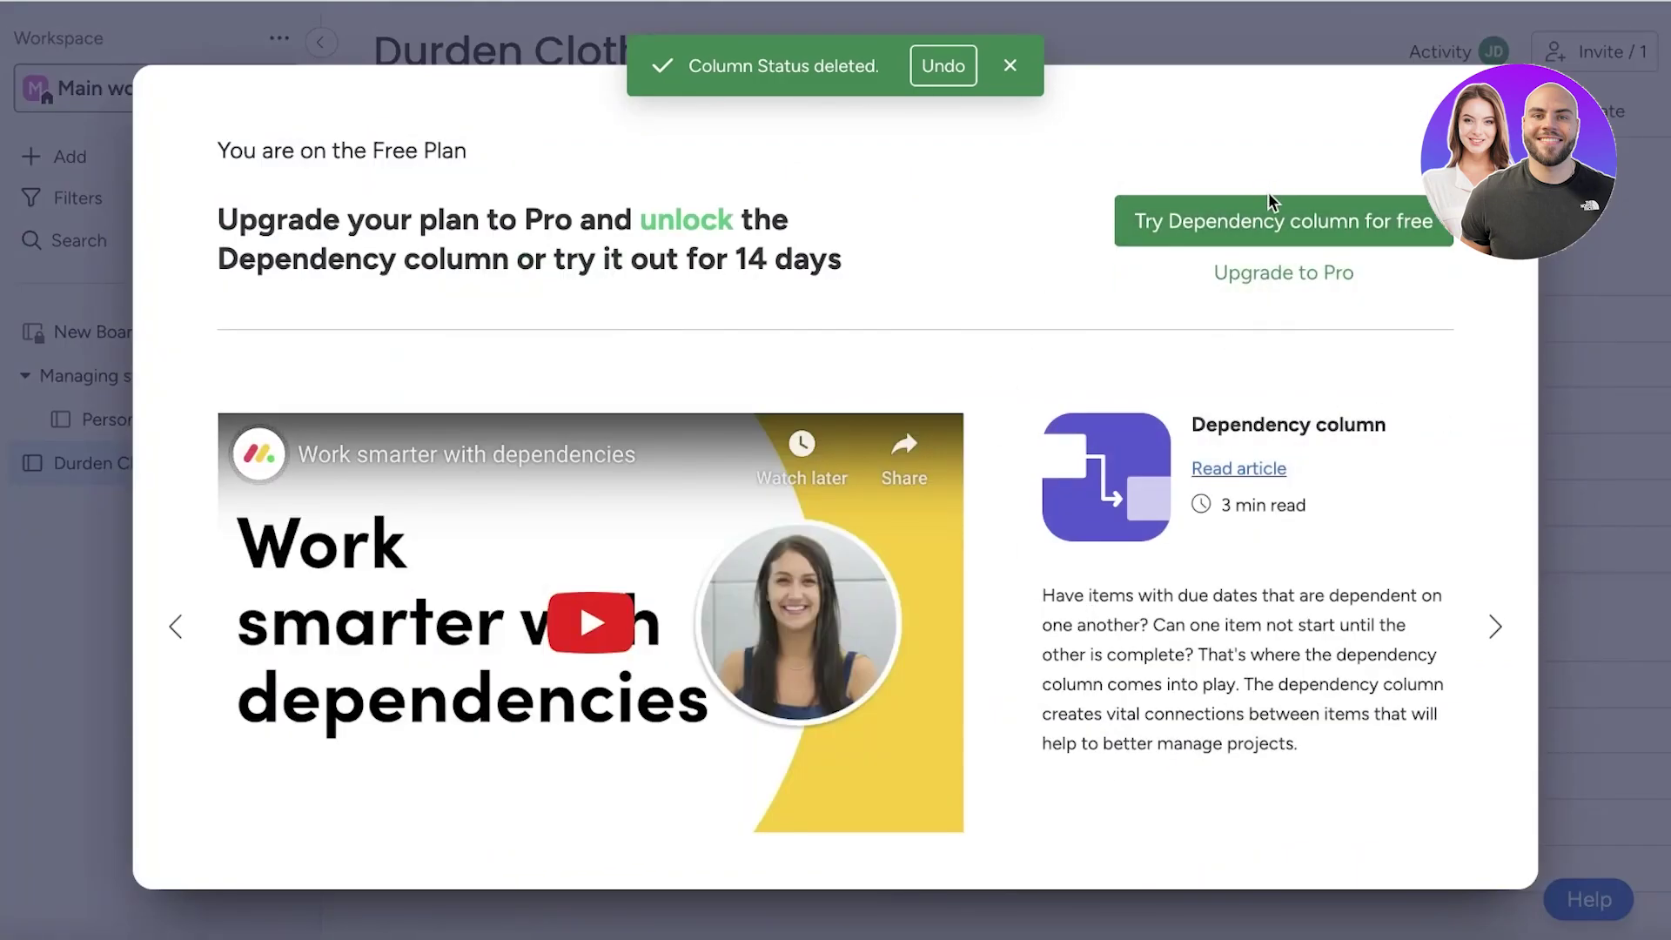
{"action": "left_click", "coordinate": [1271, 214]}
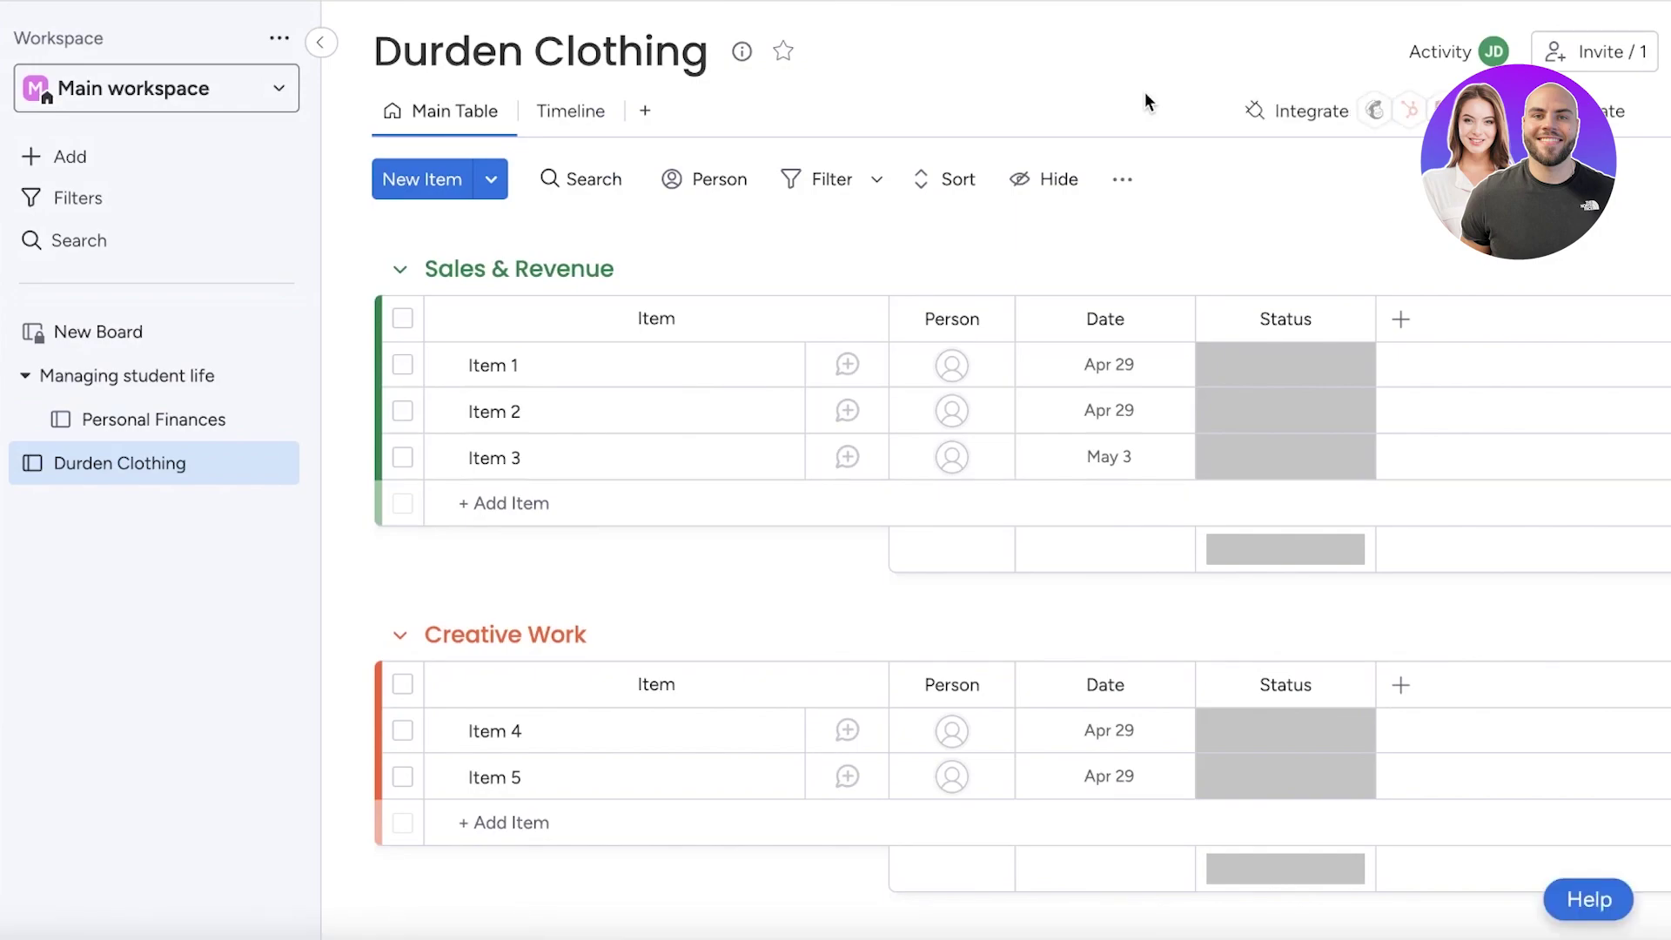
Create a 'May sales' item in the Sales & Revenue group.
{"action": "scroll", "coordinate": [1218, 150], "scroll_direction": "down", "scroll_amount": 4}
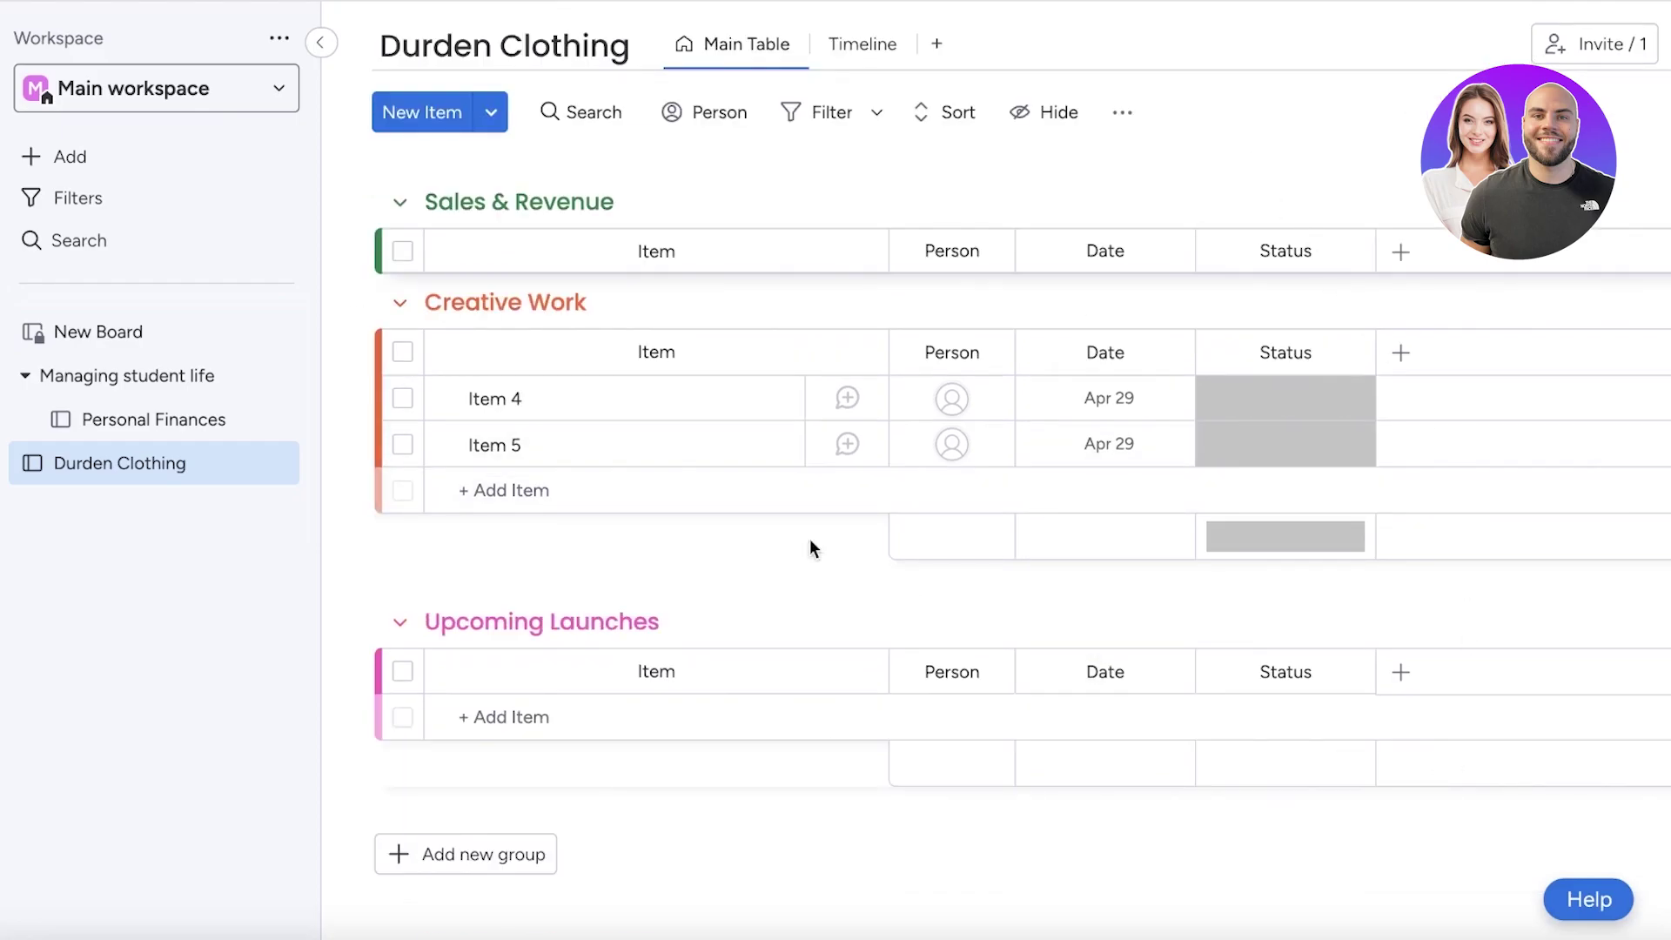
{"action": "scroll", "coordinate": [679, 444], "scroll_direction": "up", "scroll_amount": 4}
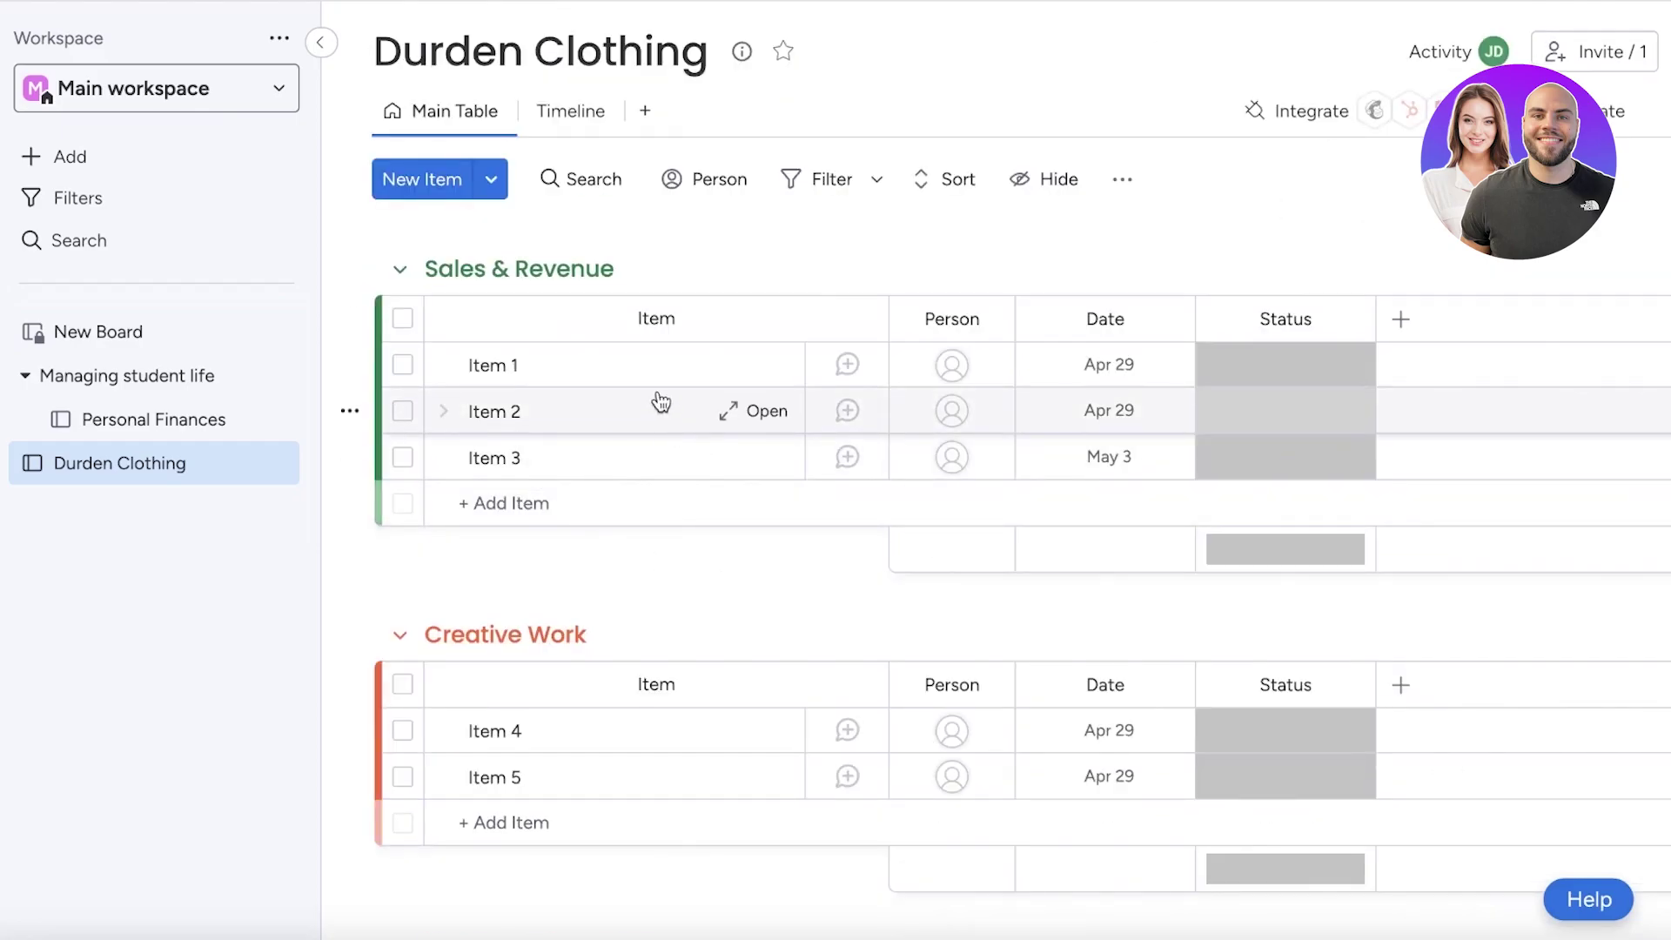
{"action": "scroll", "coordinate": [644, 574], "scroll_direction": "down", "scroll_amount": 4}
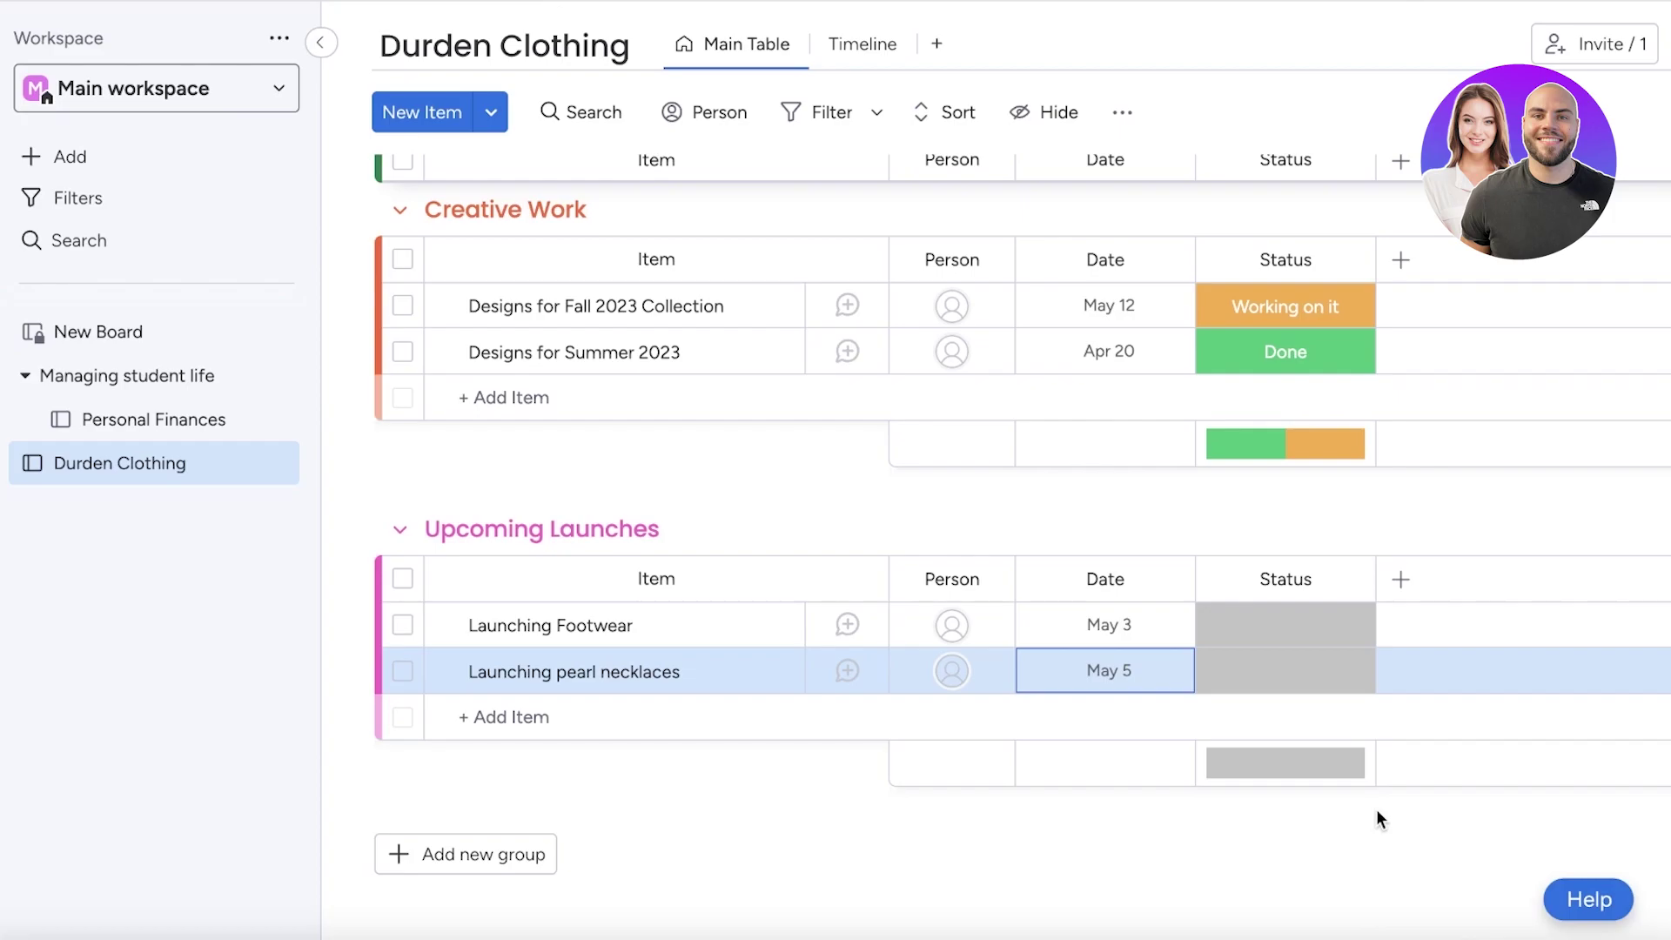
{"action": "scroll", "coordinate": [1120, 258], "scroll_direction": "up", "scroll_amount": 5}
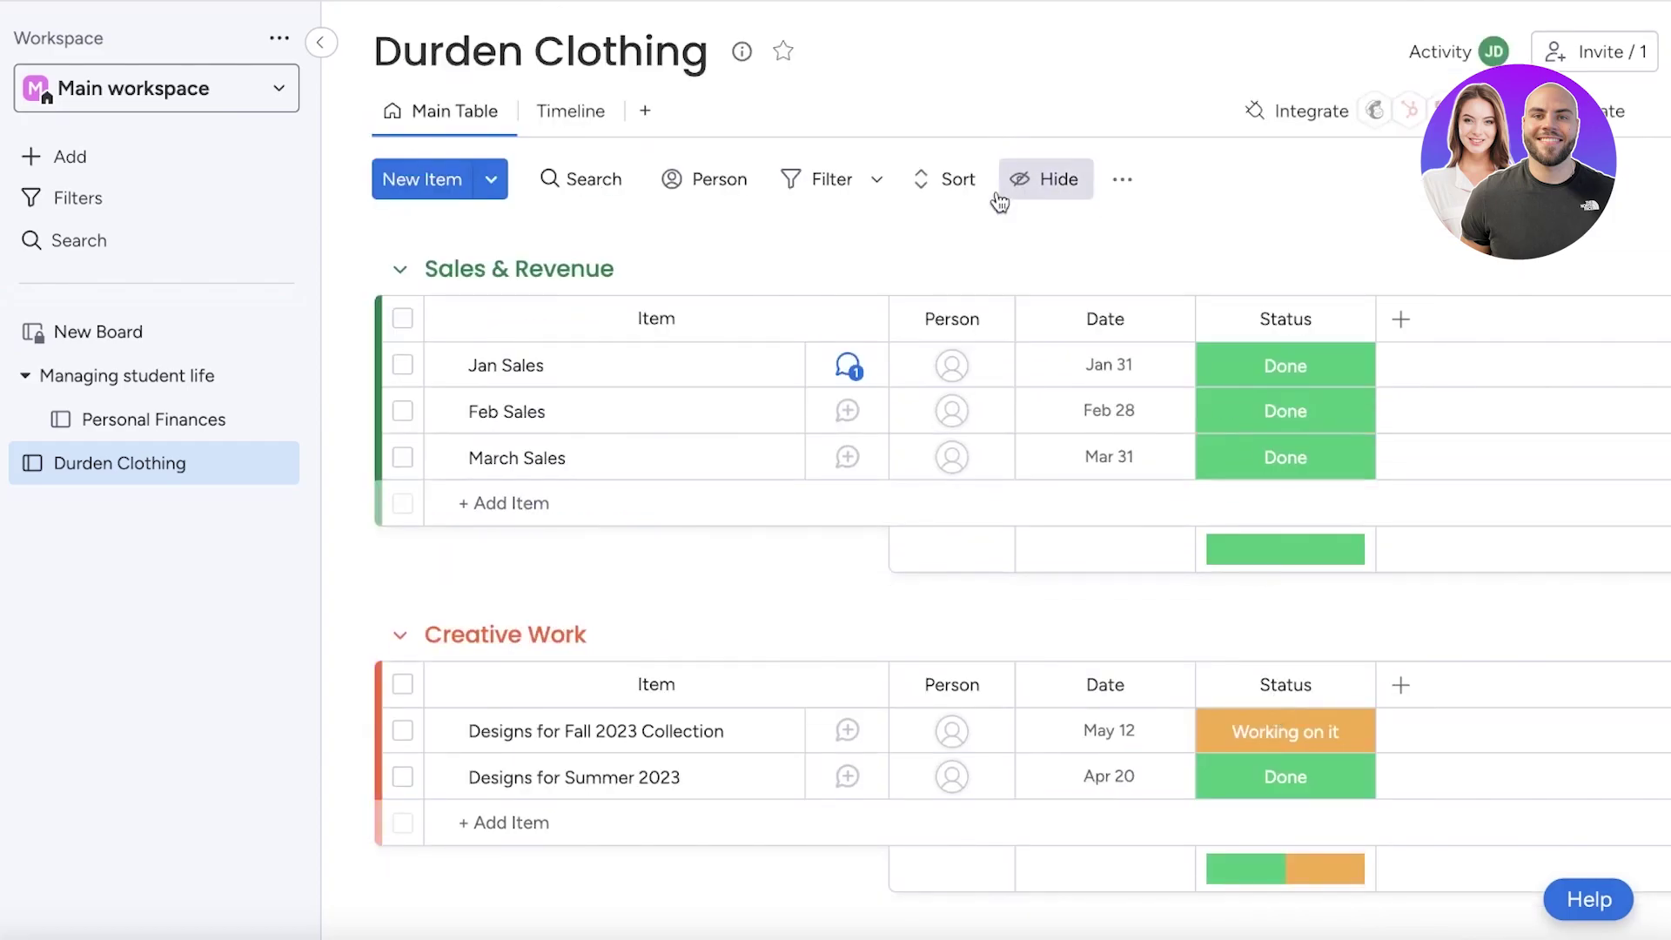
{"action": "scroll", "coordinate": [914, 362], "scroll_direction": "down", "scroll_amount": 5}
{"action": "scroll", "coordinate": [1175, 348], "scroll_direction": "up", "scroll_amount": 5}
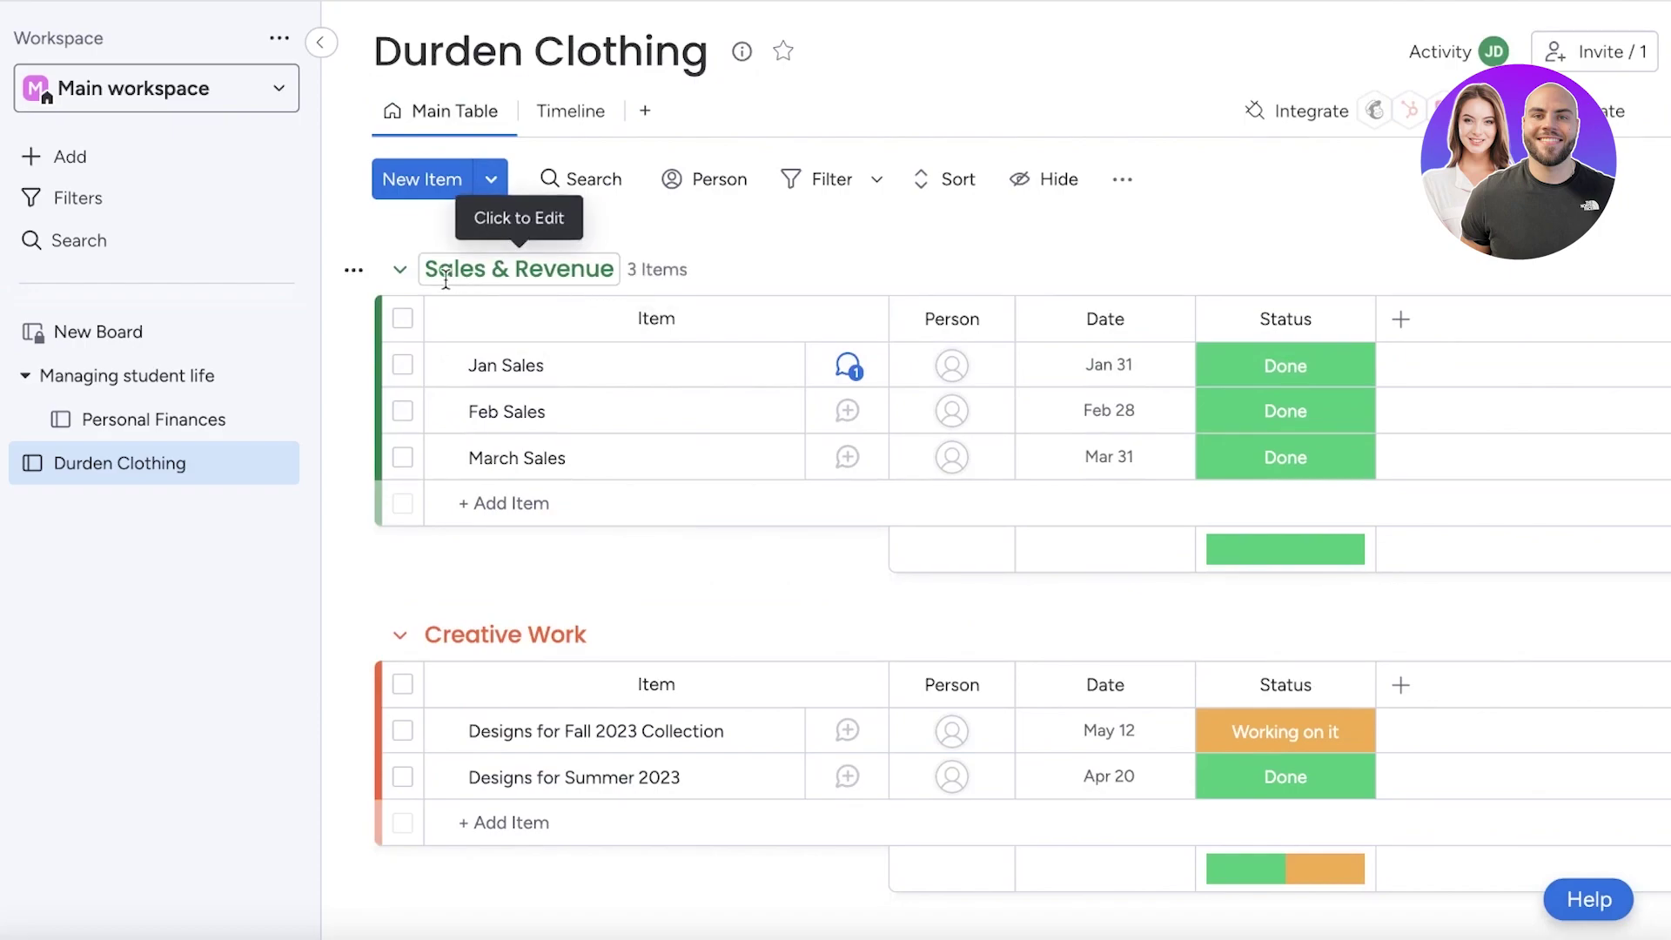
{"action": "left_click", "coordinate": [507, 503]}
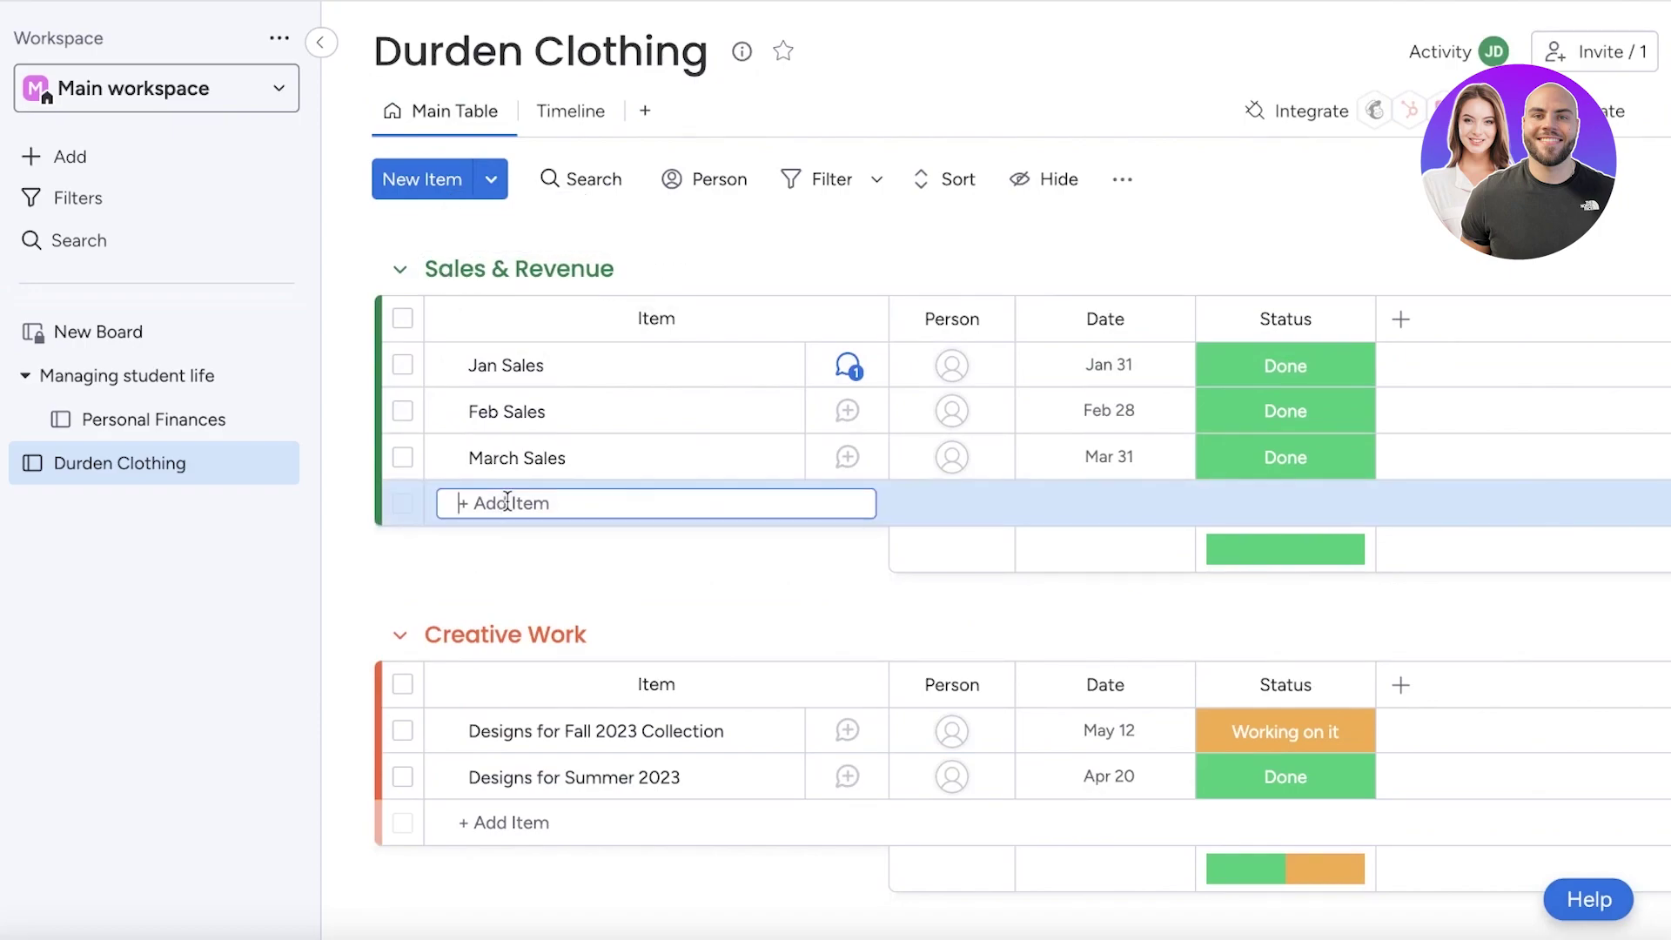
{"action": "type", "text": "May sales"}
{"action": "key", "text": "Return"}
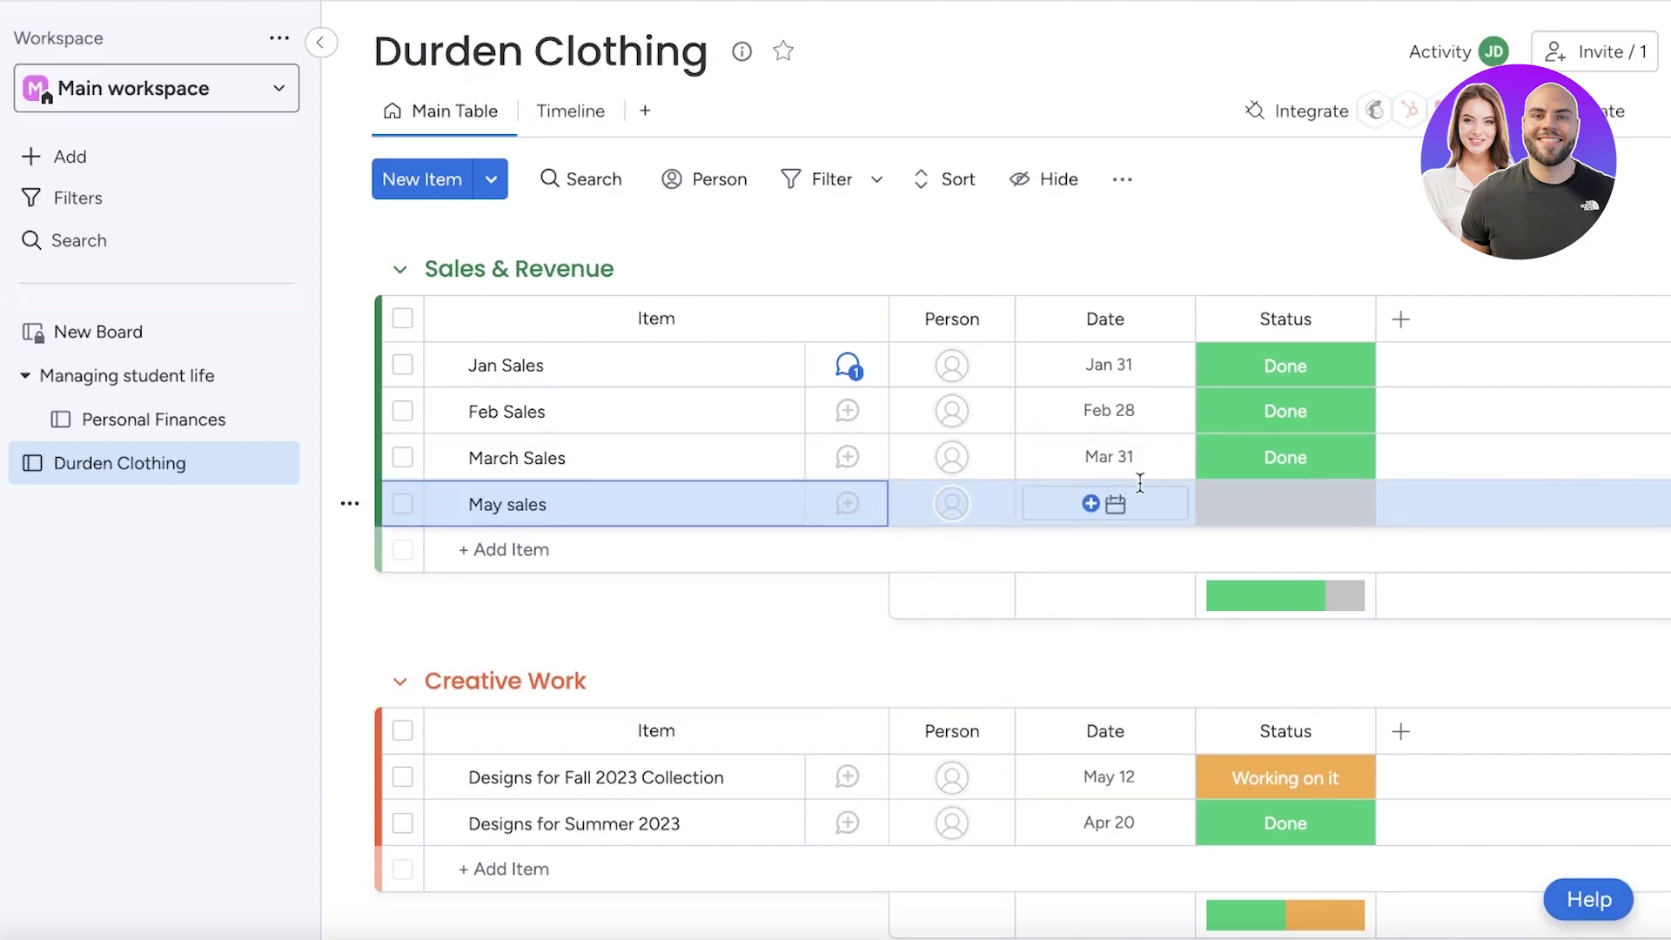
Date May sales May 31 and set its status to Working on it.
{"action": "left_click", "coordinate": [1127, 491]}
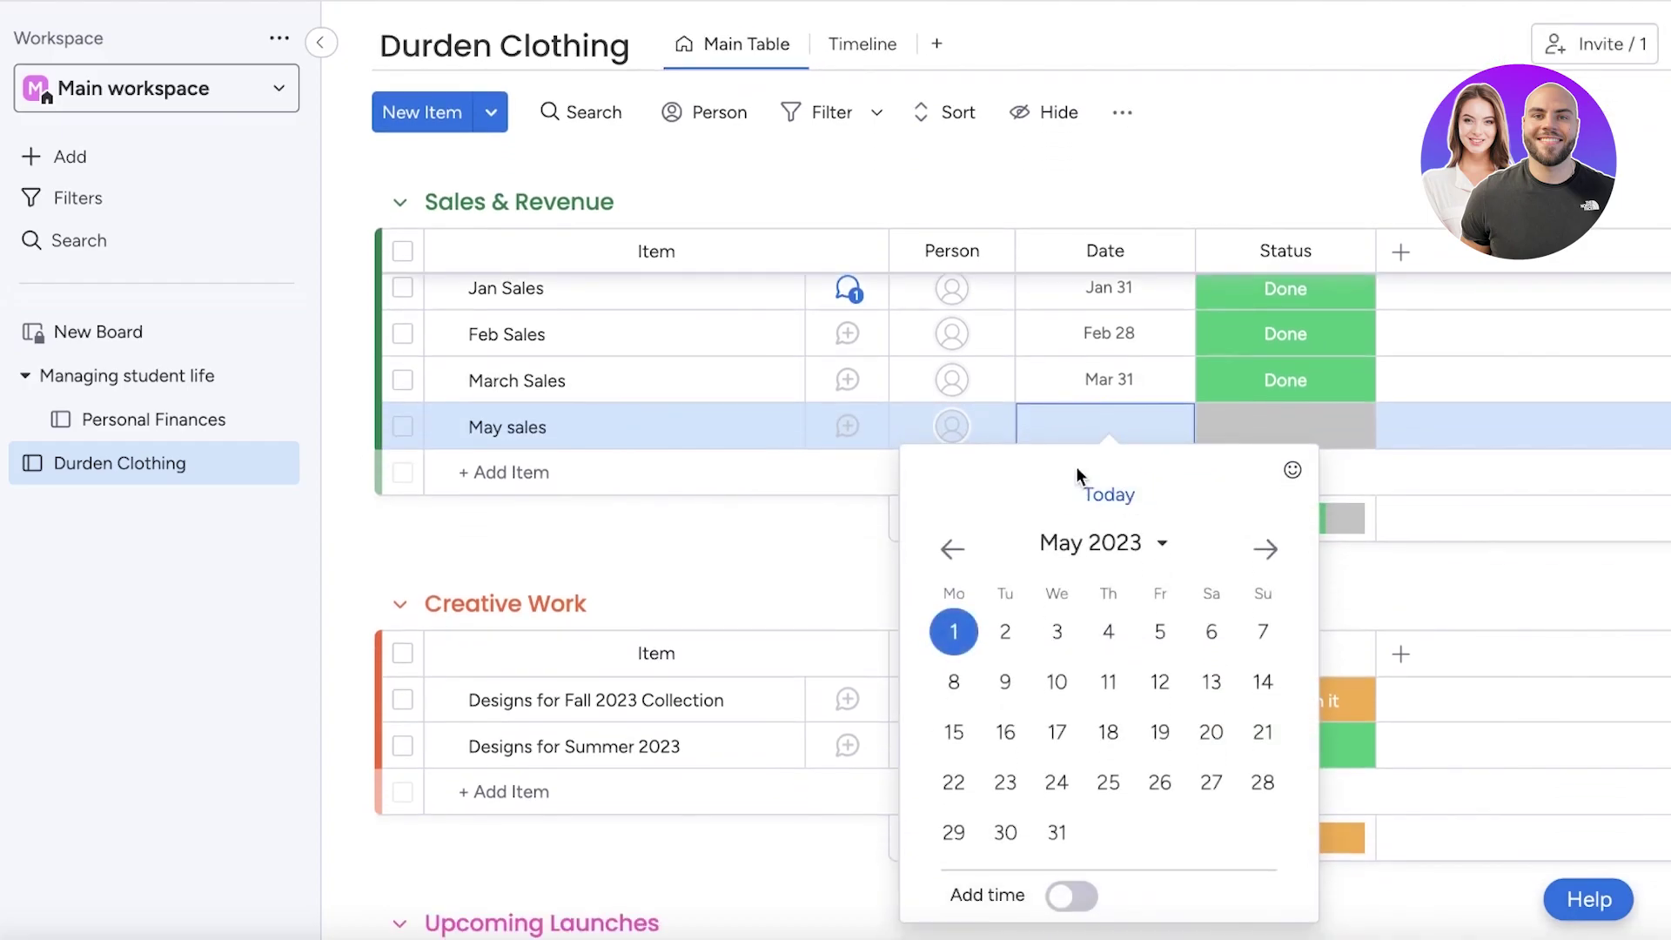
{"action": "left_click", "coordinate": [1093, 422]}
{"action": "left_click", "coordinate": [1093, 422]}
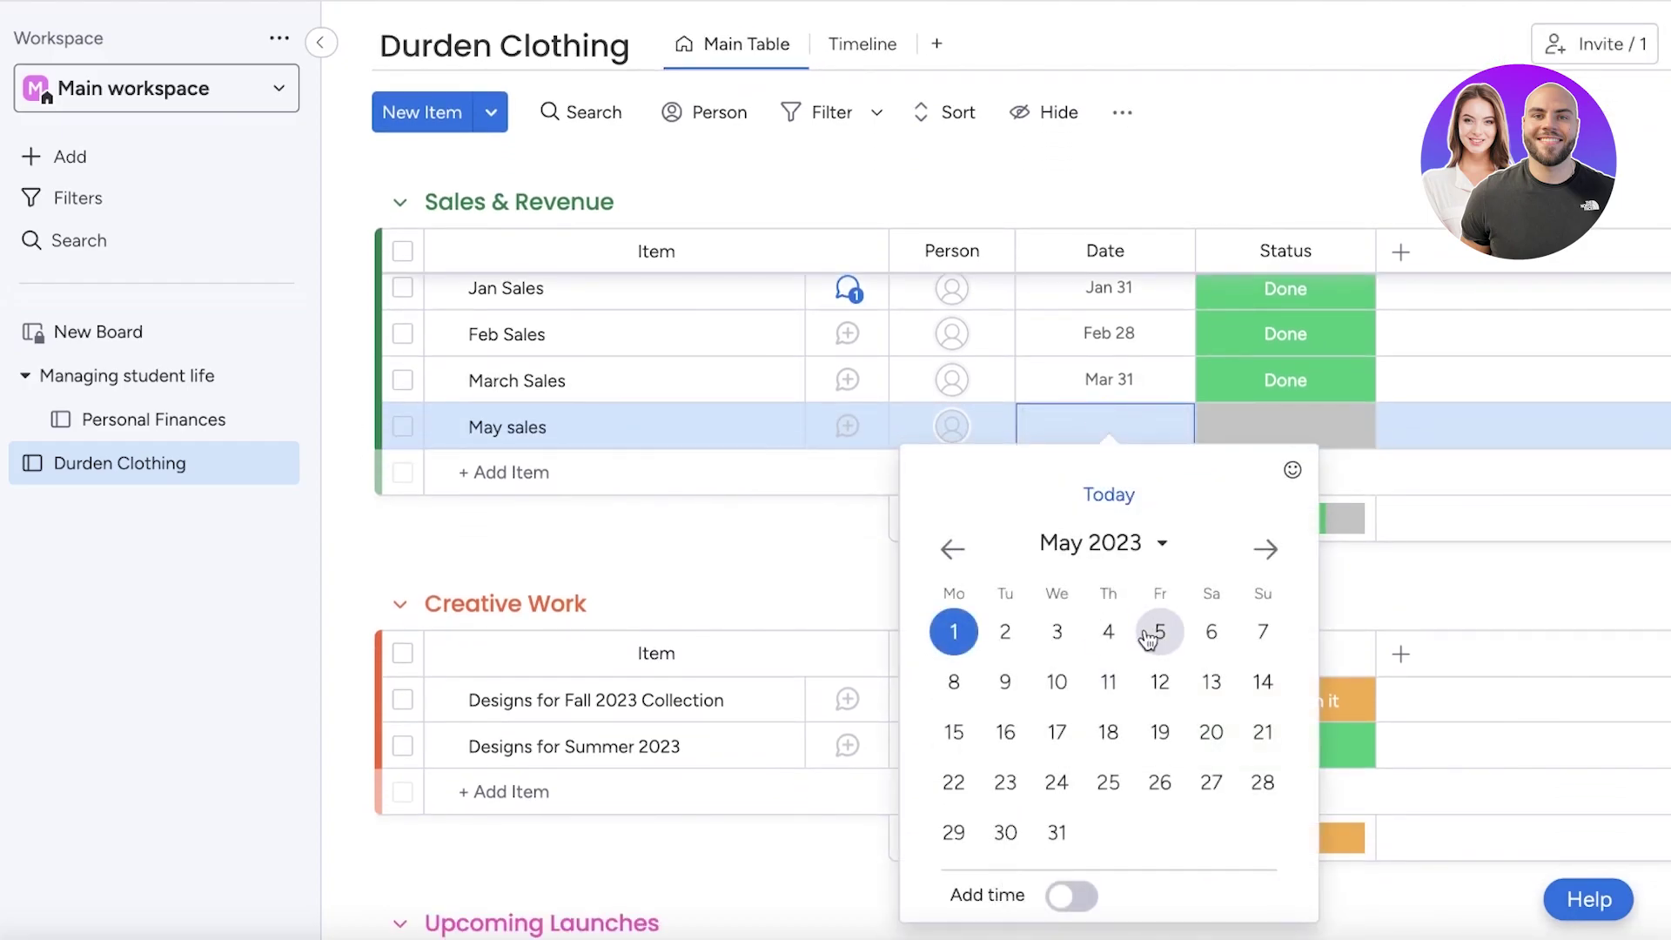
{"action": "left_click", "coordinate": [1056, 832]}
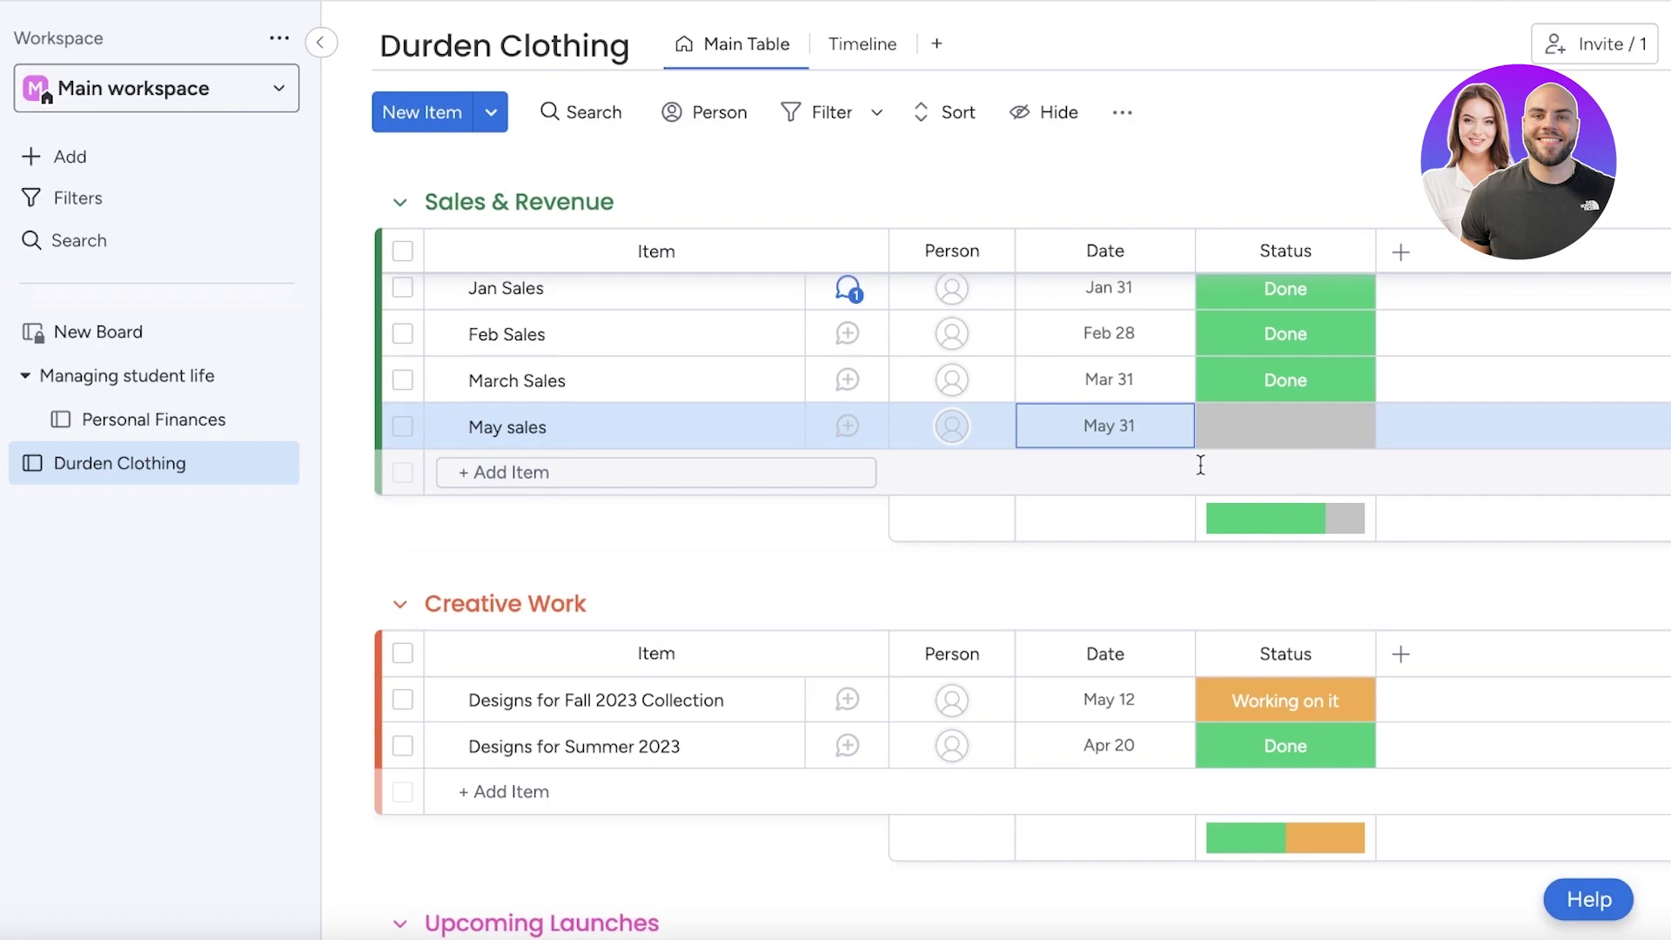
{"action": "left_click", "coordinate": [1240, 439]}
{"action": "left_click", "coordinate": [1268, 559]}
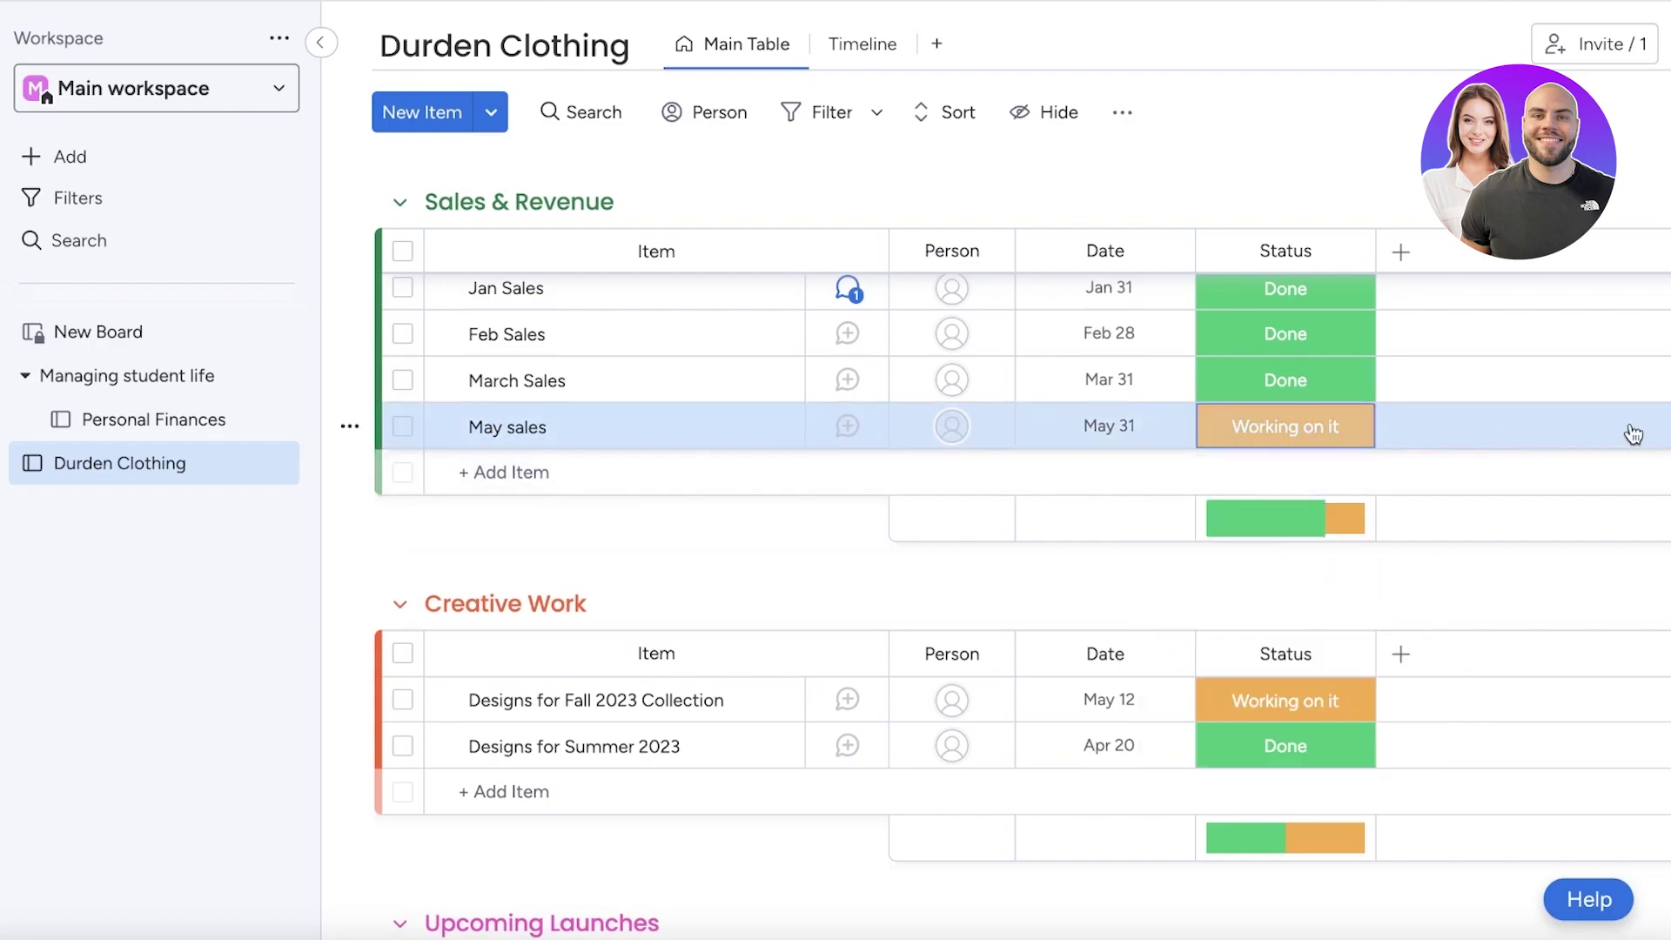
{"action": "scroll", "coordinate": [1253, 634], "scroll_direction": "down", "scroll_amount": 5}
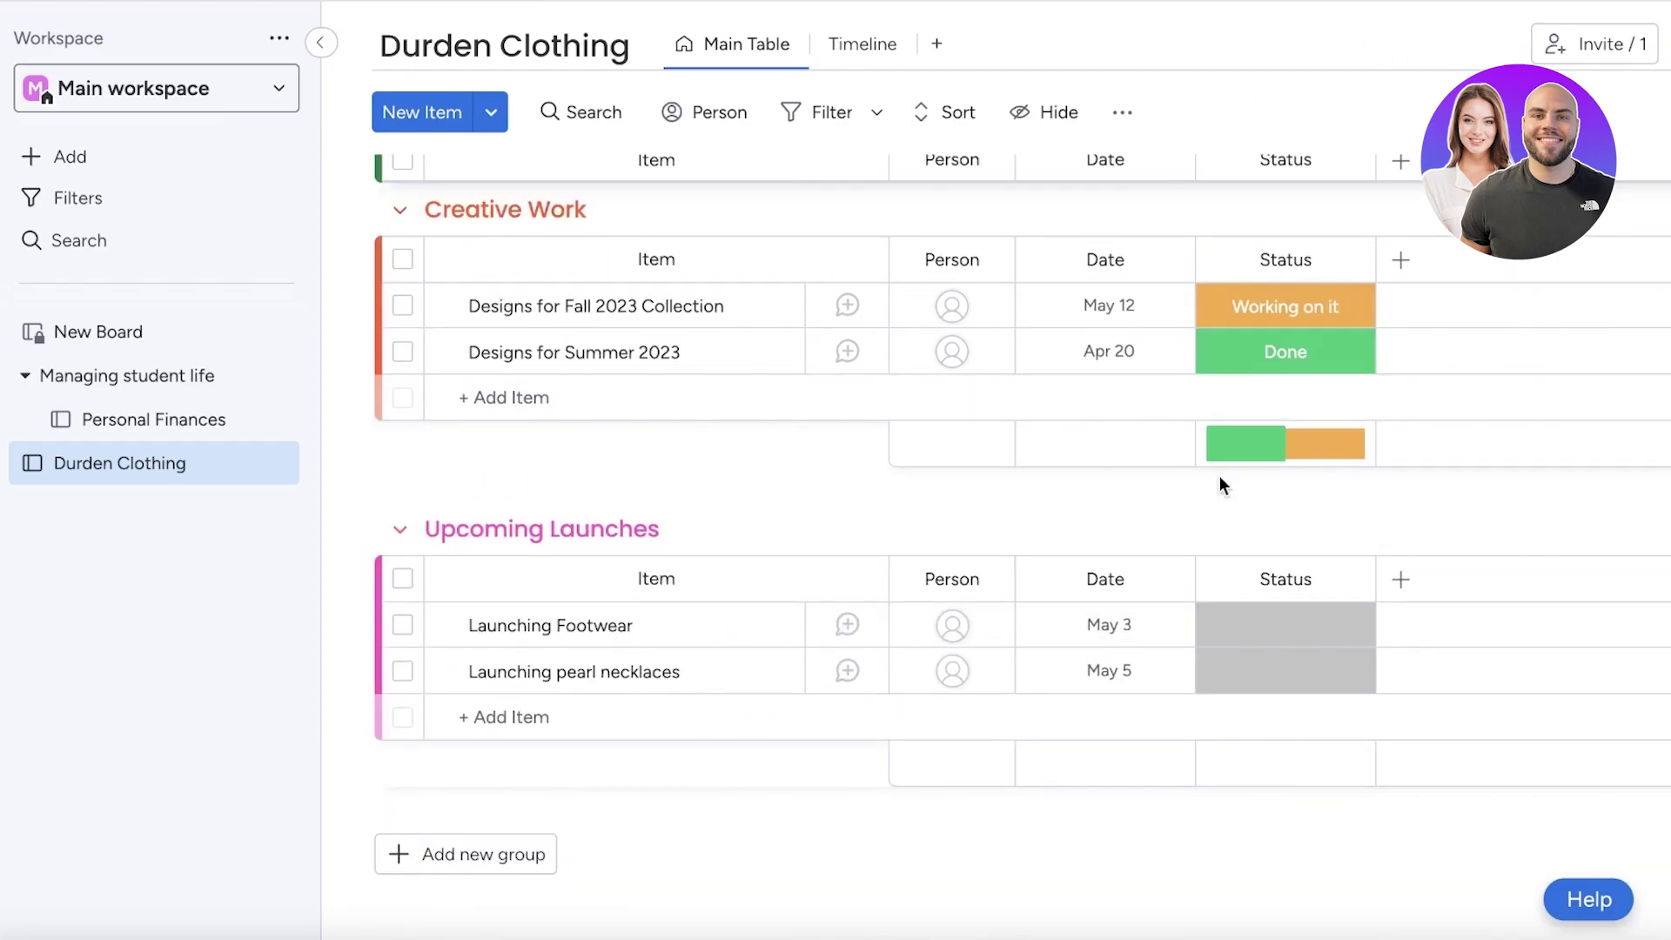
{"action": "left_click", "coordinate": [1398, 261]}
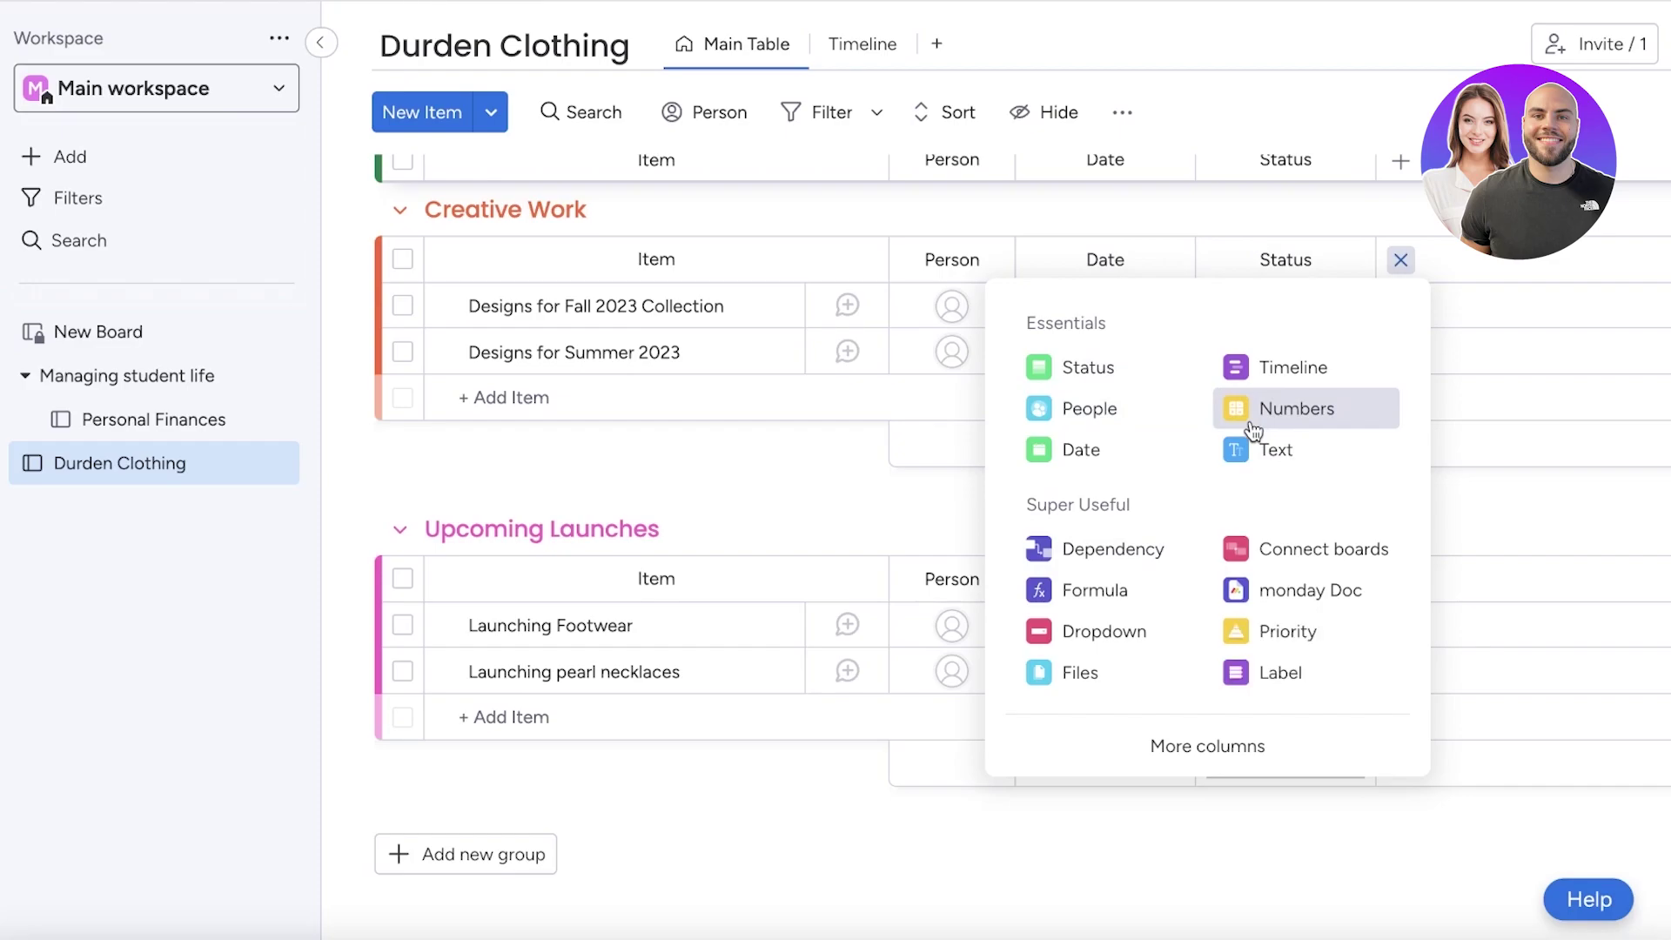
{"action": "left_click", "coordinate": [1222, 69]}
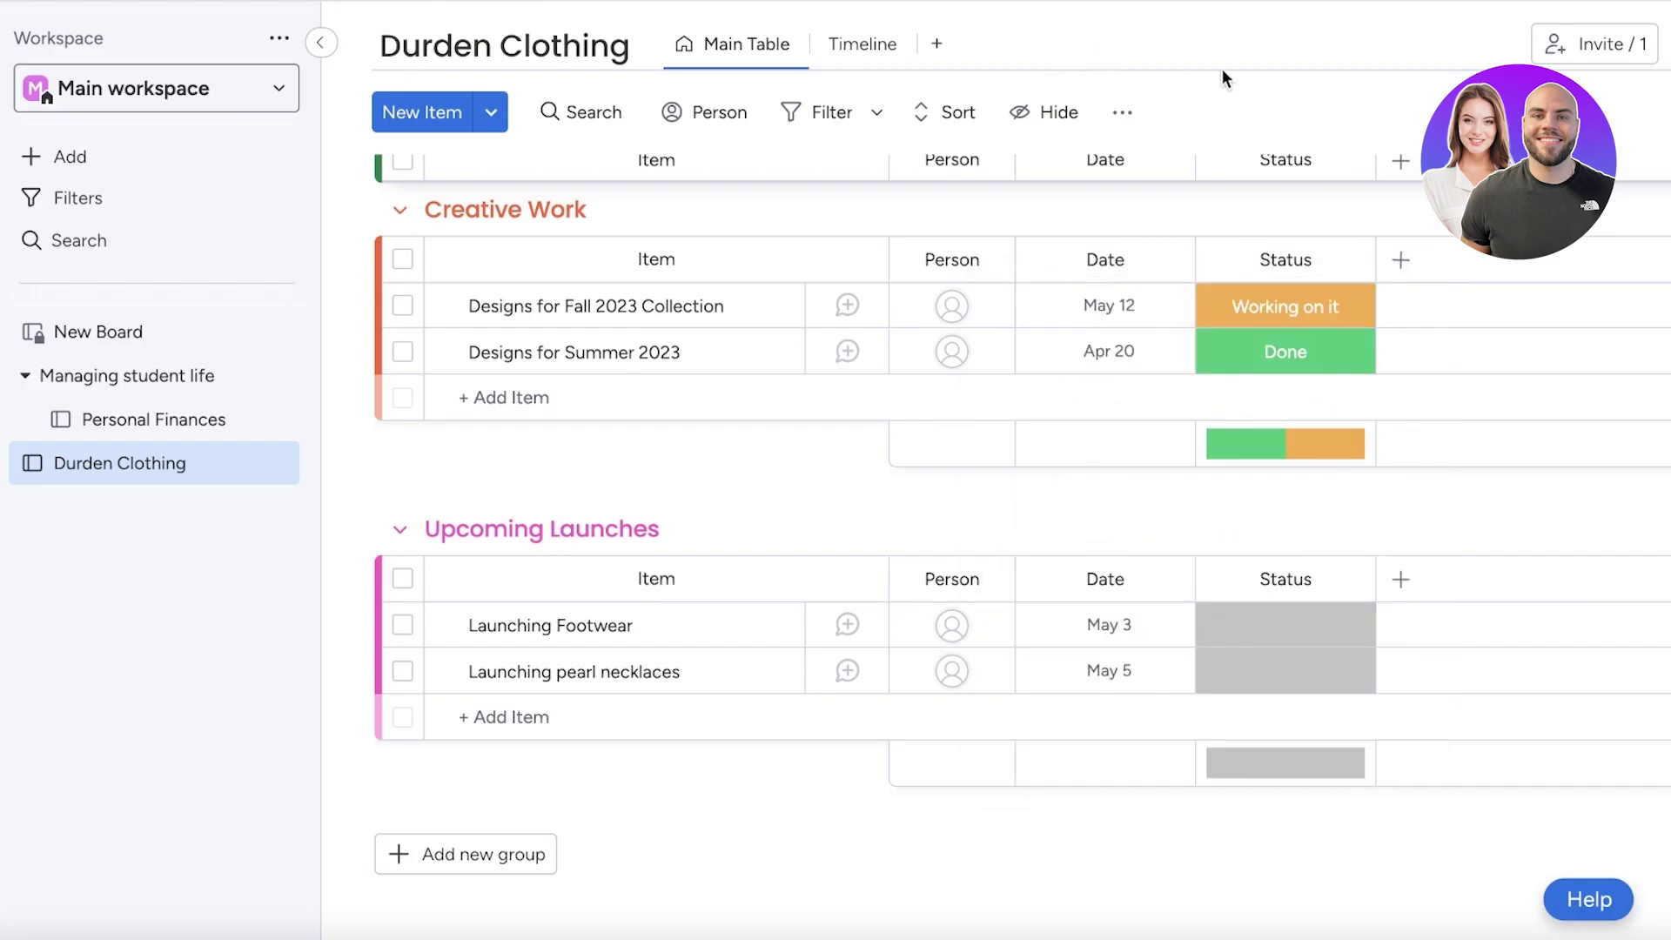
{"action": "scroll", "coordinate": [734, 153], "scroll_direction": "up", "scroll_amount": 5}
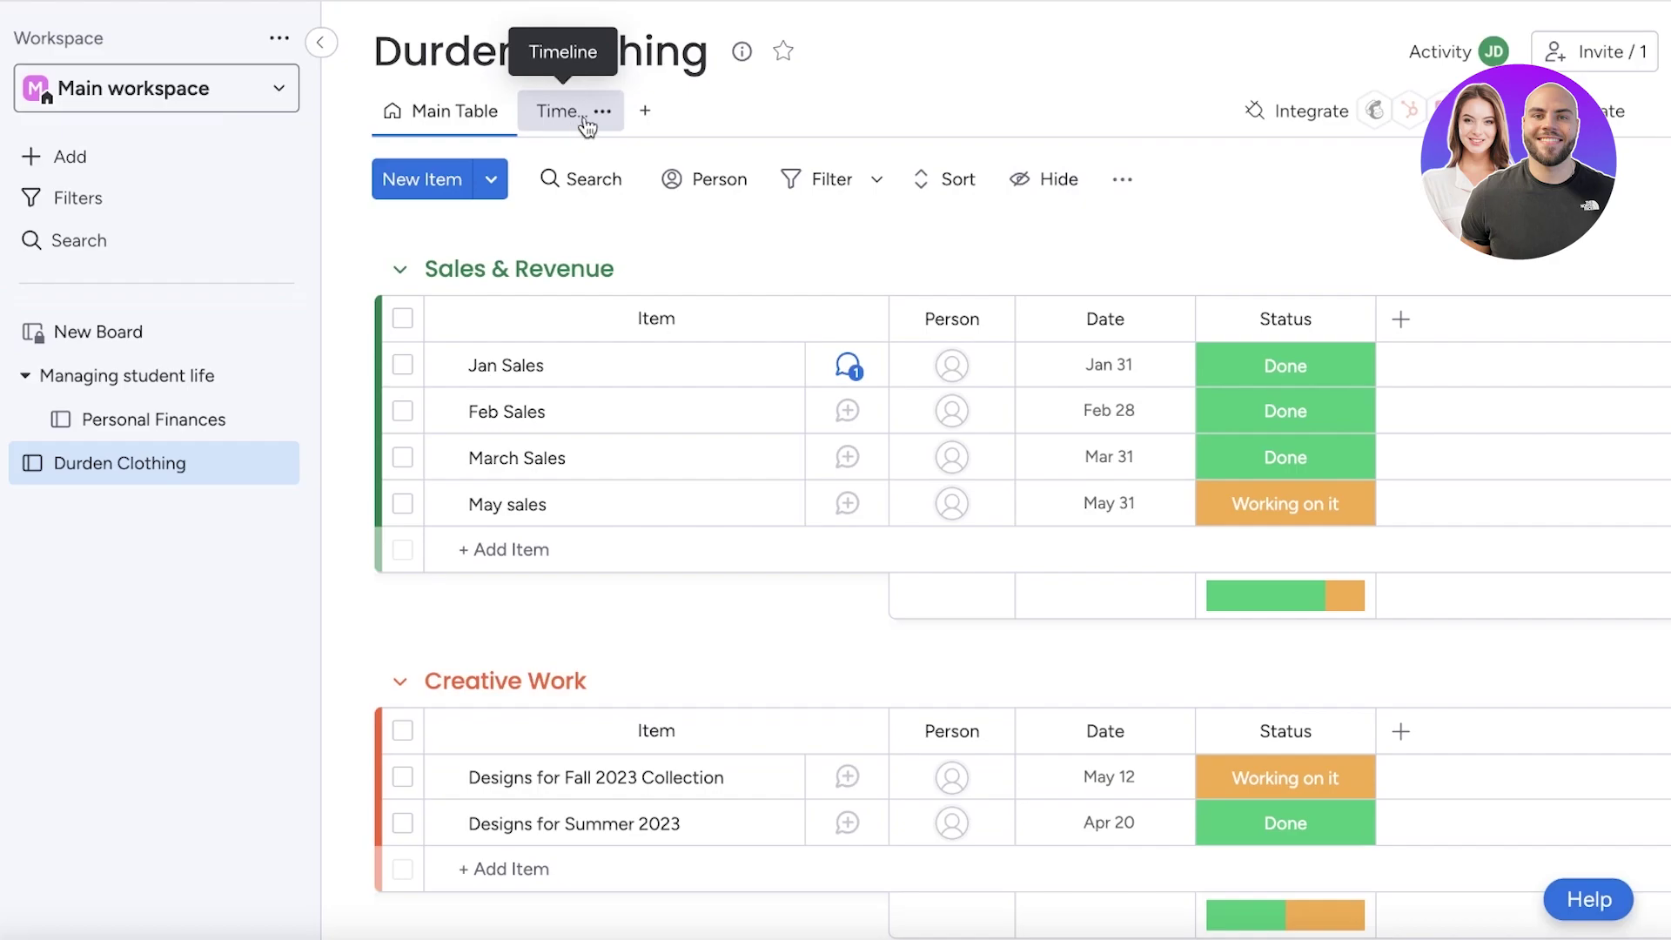
Create a new Gantt board view titled 'Dependencies'.
{"action": "left_click", "coordinate": [641, 112]}
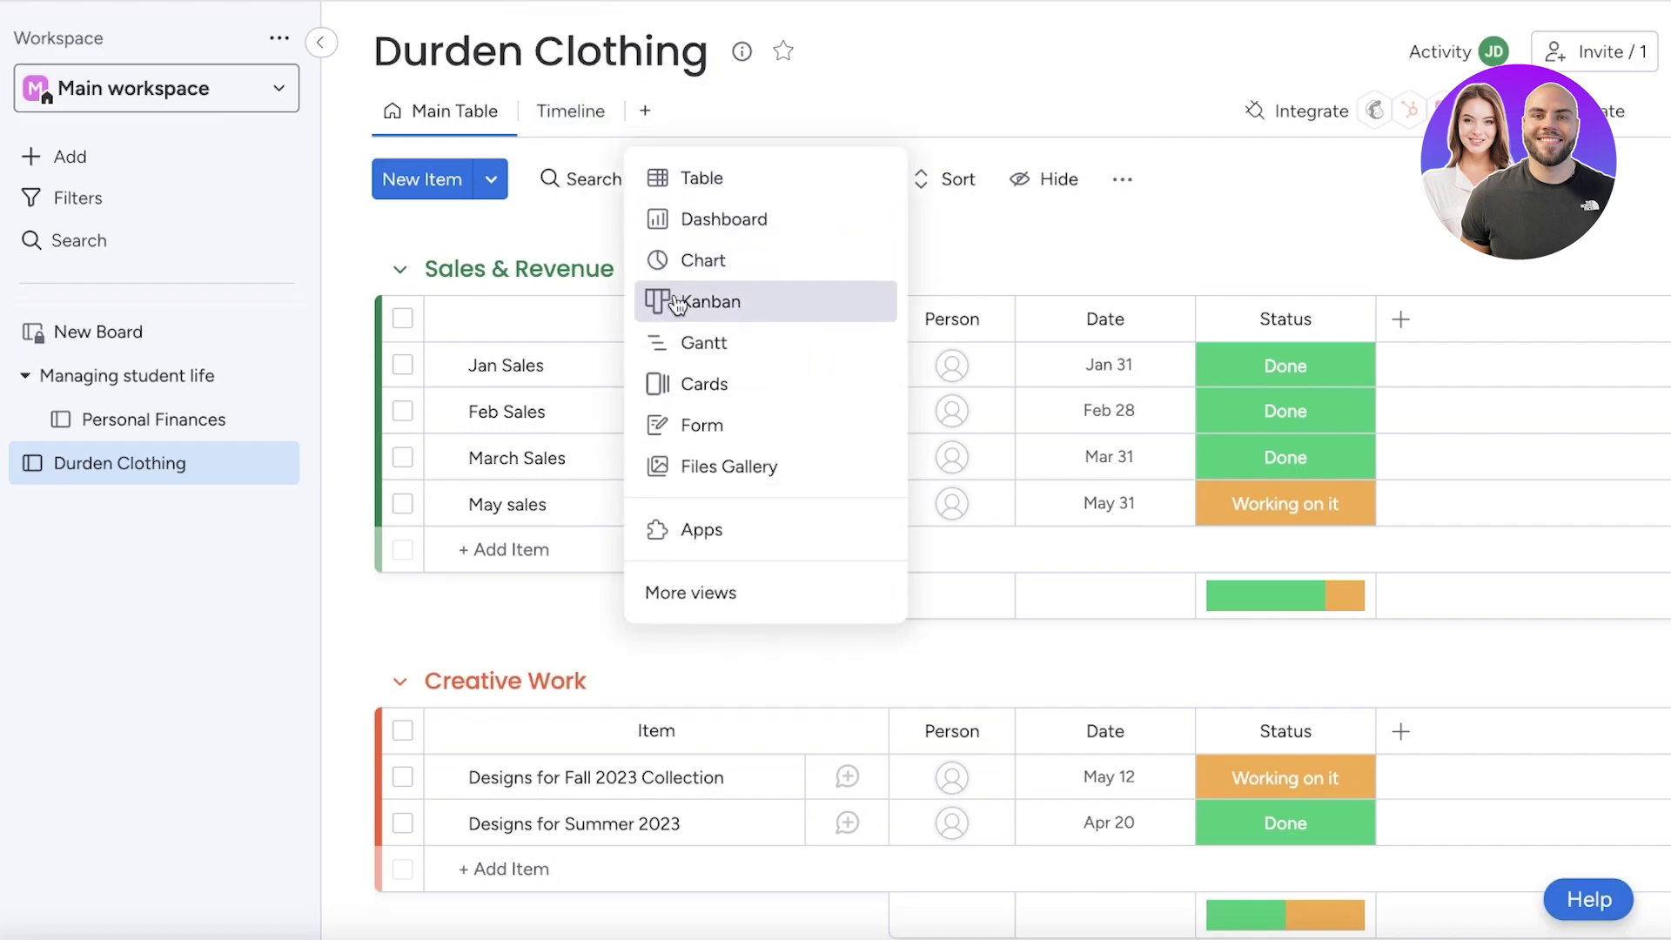
{"action": "left_click", "coordinate": [682, 333]}
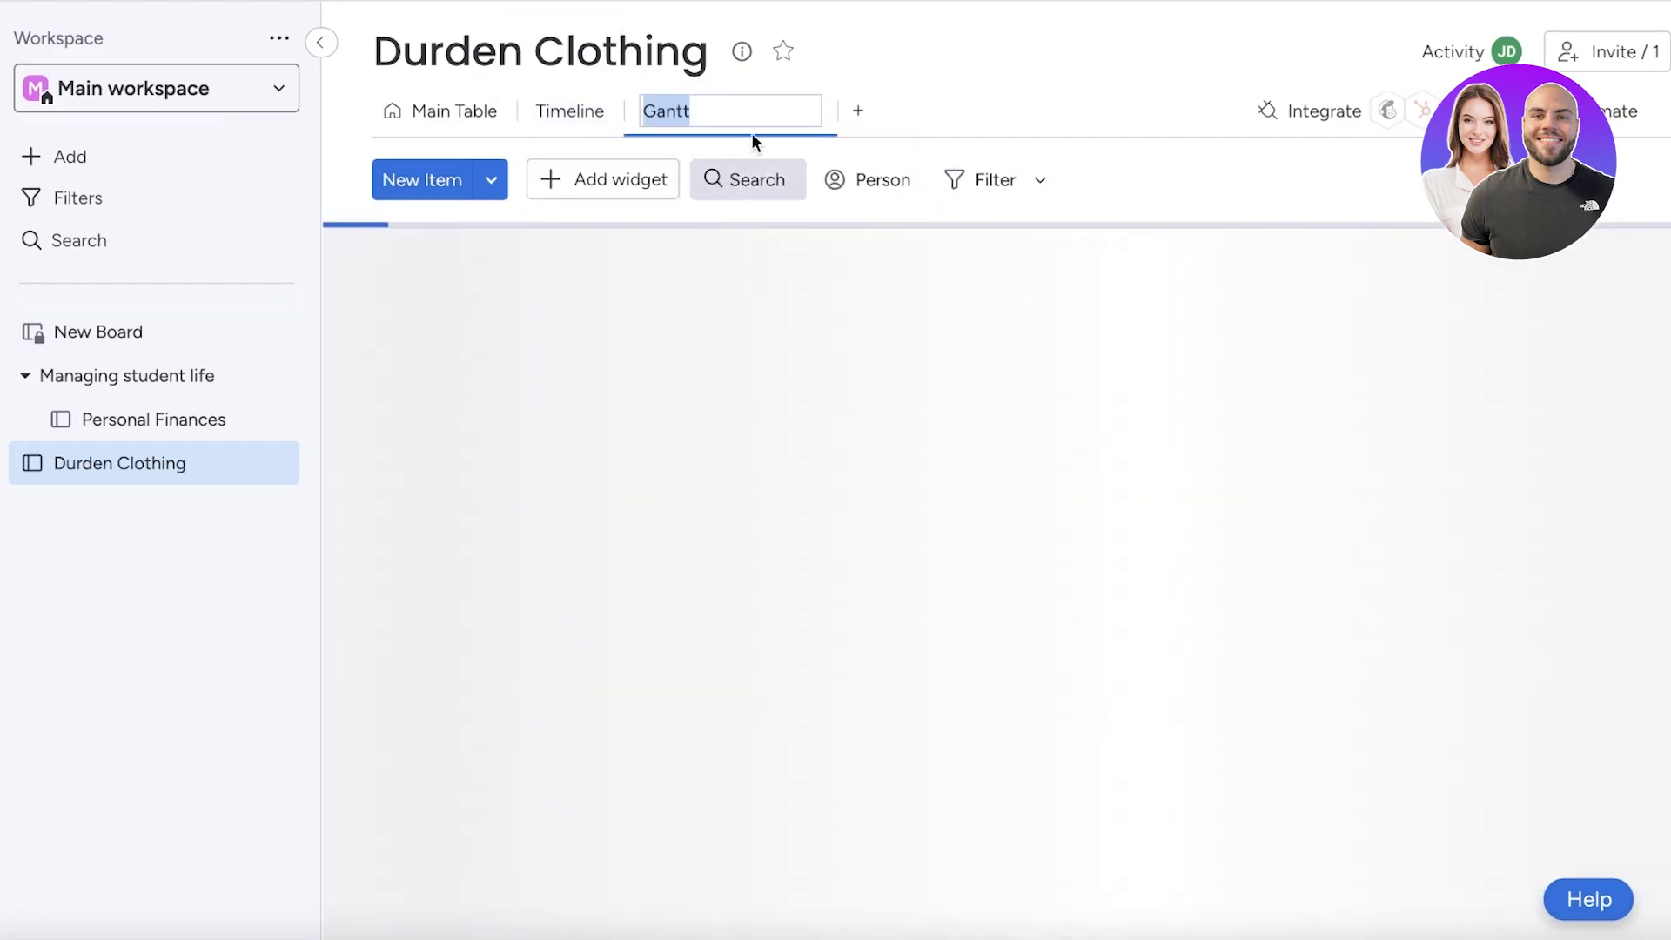
{"action": "key", "text": "BackSpace"}
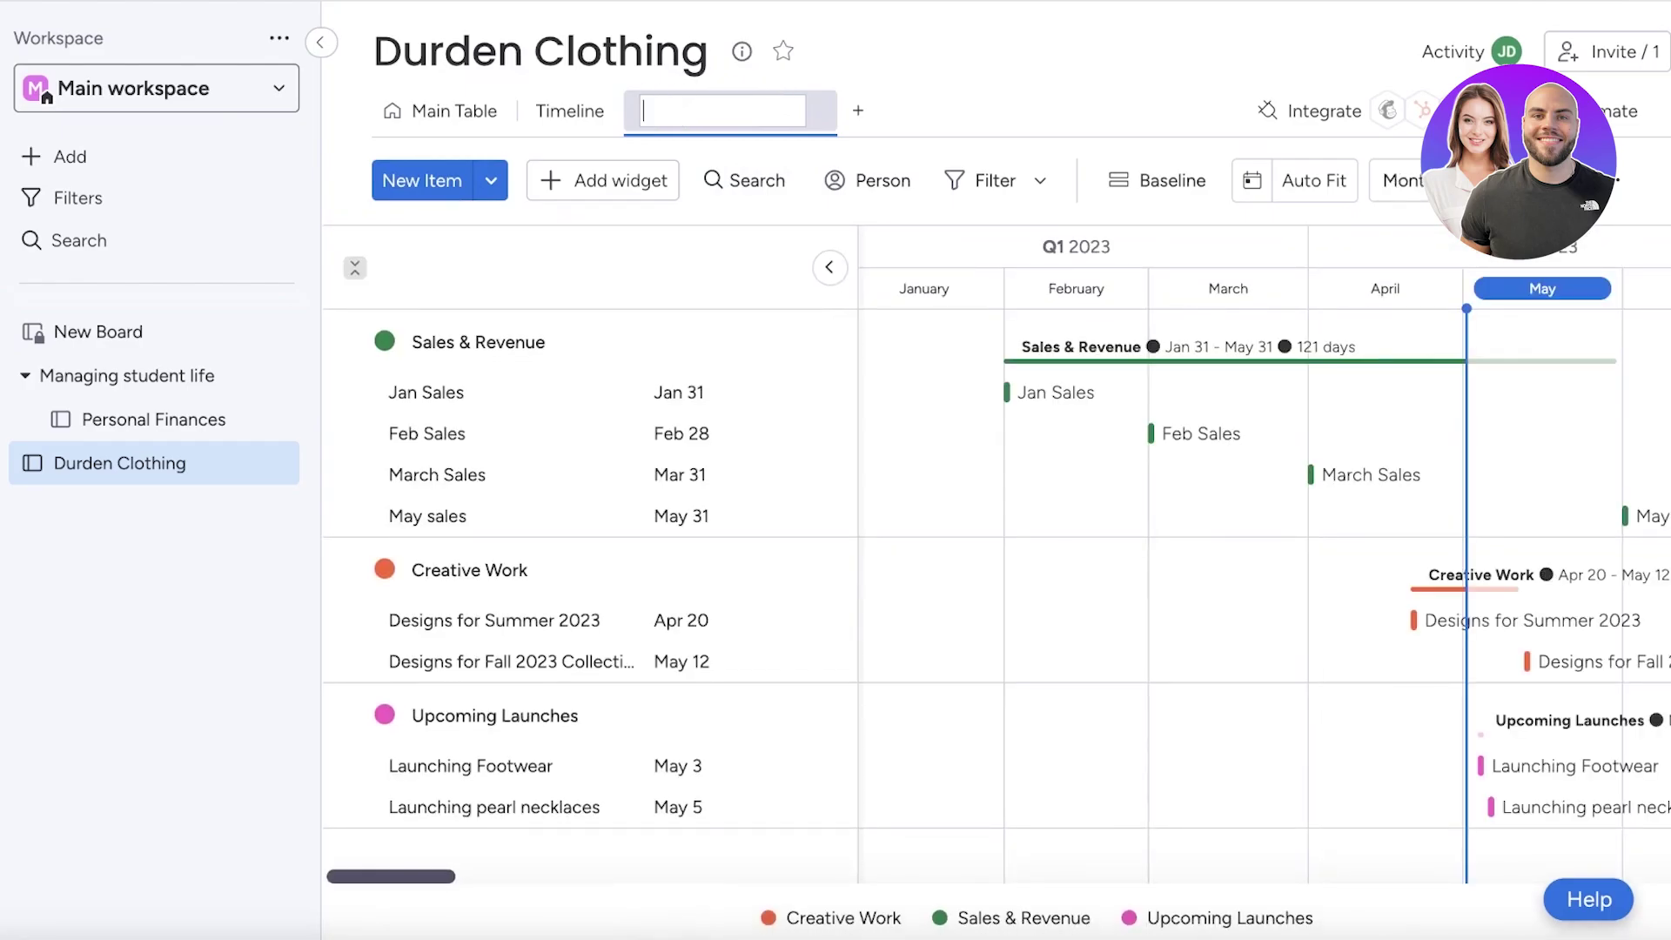
{"action": "type", "text": "Dependencies"}
{"action": "key", "text": "Return"}
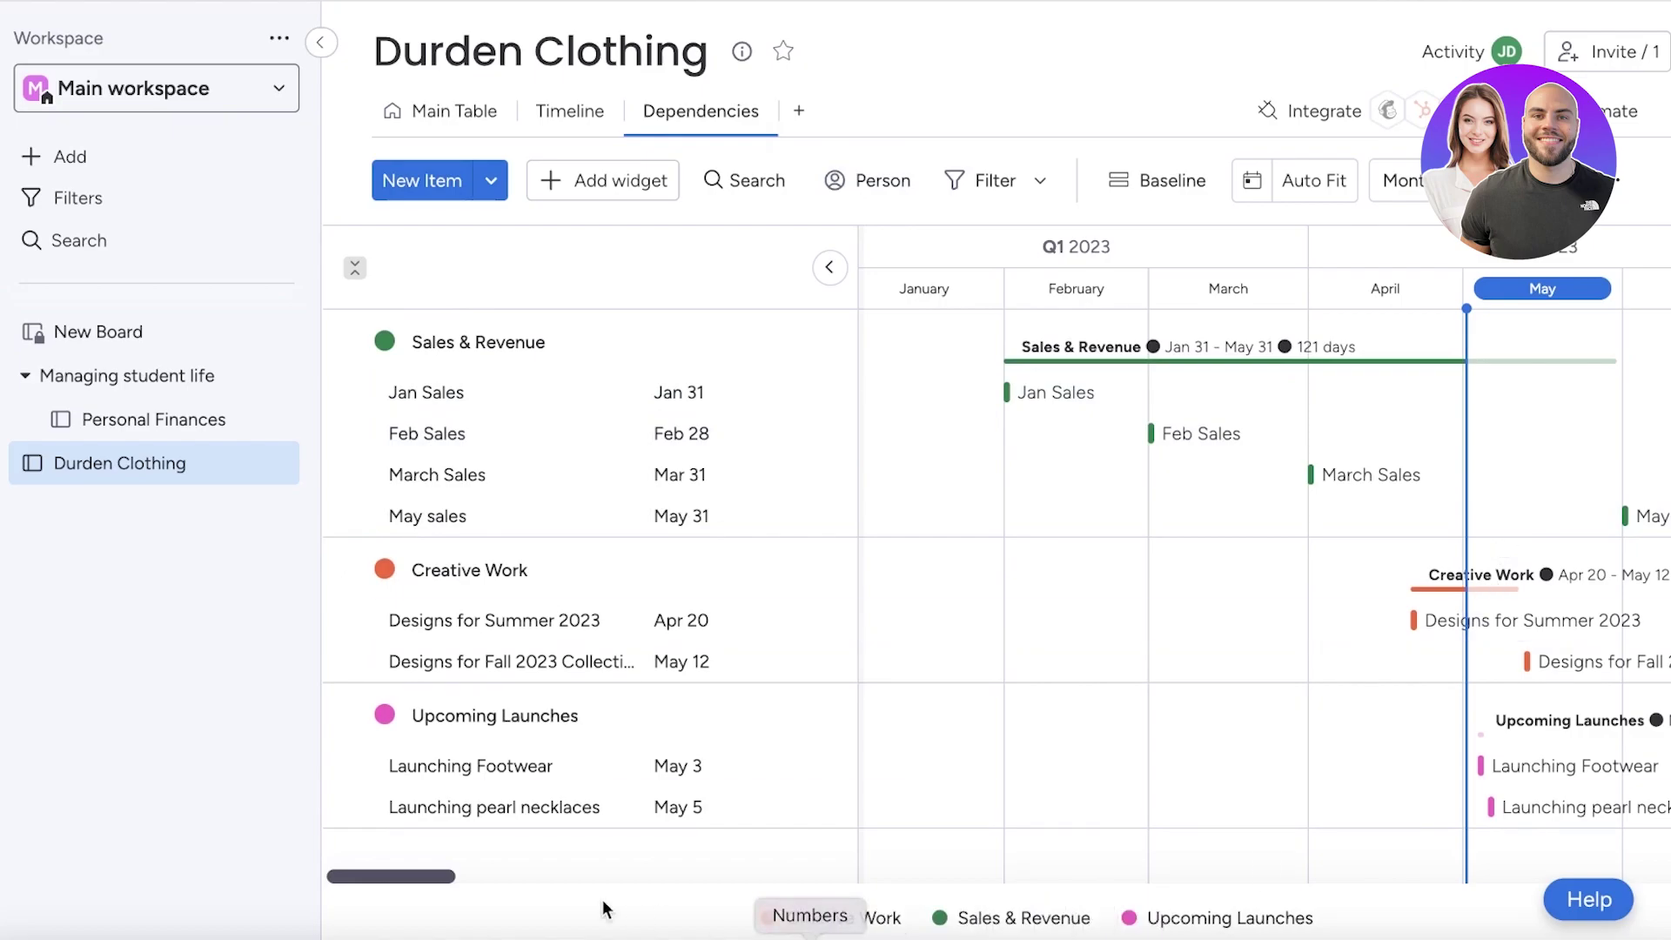
Collapse the item list beside the Gantt chart and browse the timeline.
{"action": "scroll", "coordinate": [883, 437], "scroll_direction": "down", "scroll_amount": 1}
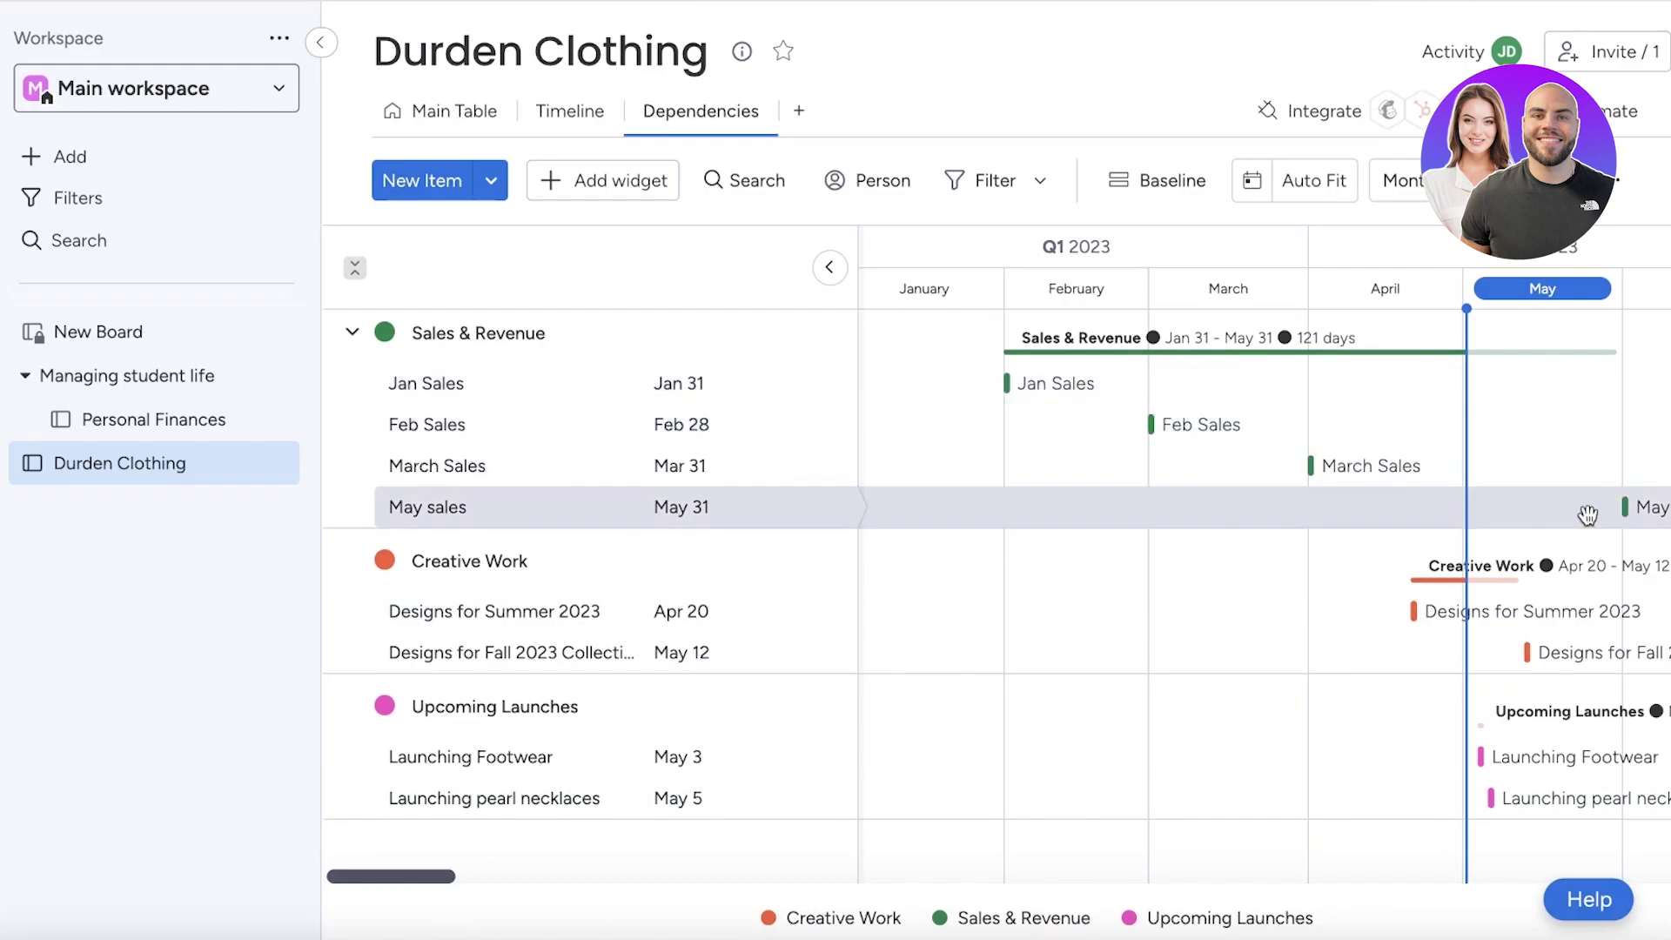
{"action": "left_click", "coordinate": [830, 267]}
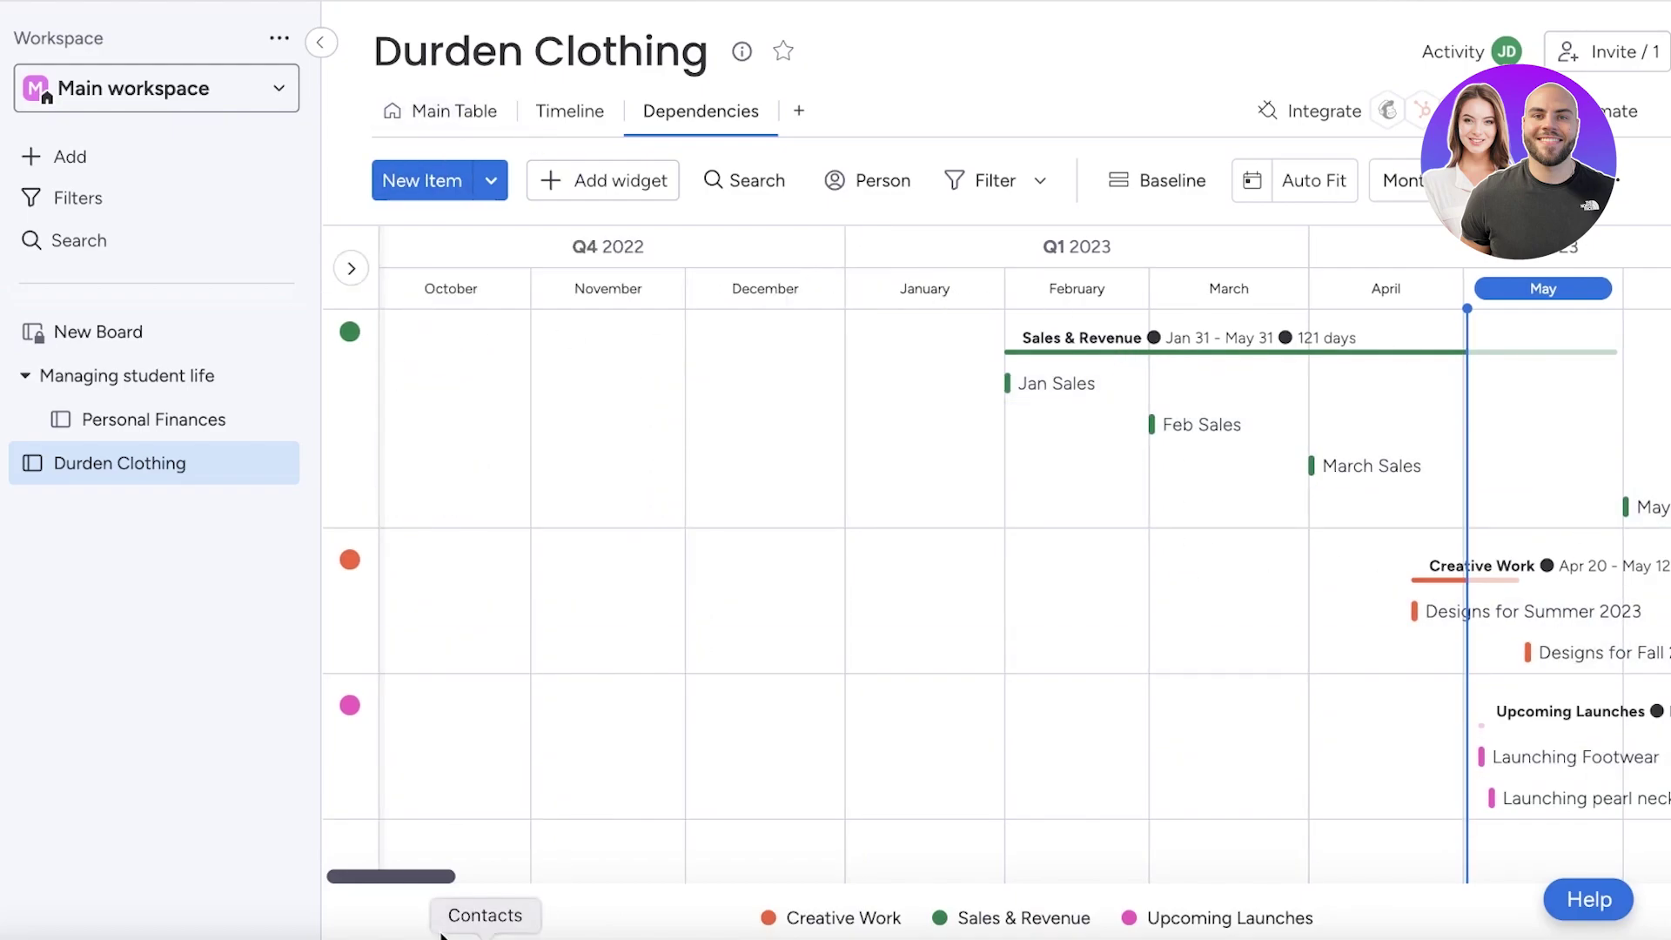
{"action": "mouse_move", "coordinate": [421, 876]}
{"action": "left_mouse_down"}
{"action": "mouse_move", "coordinate": [442, 870]}
{"action": "mouse_move", "coordinate": [423, 877]}
{"action": "left_mouse_up"}
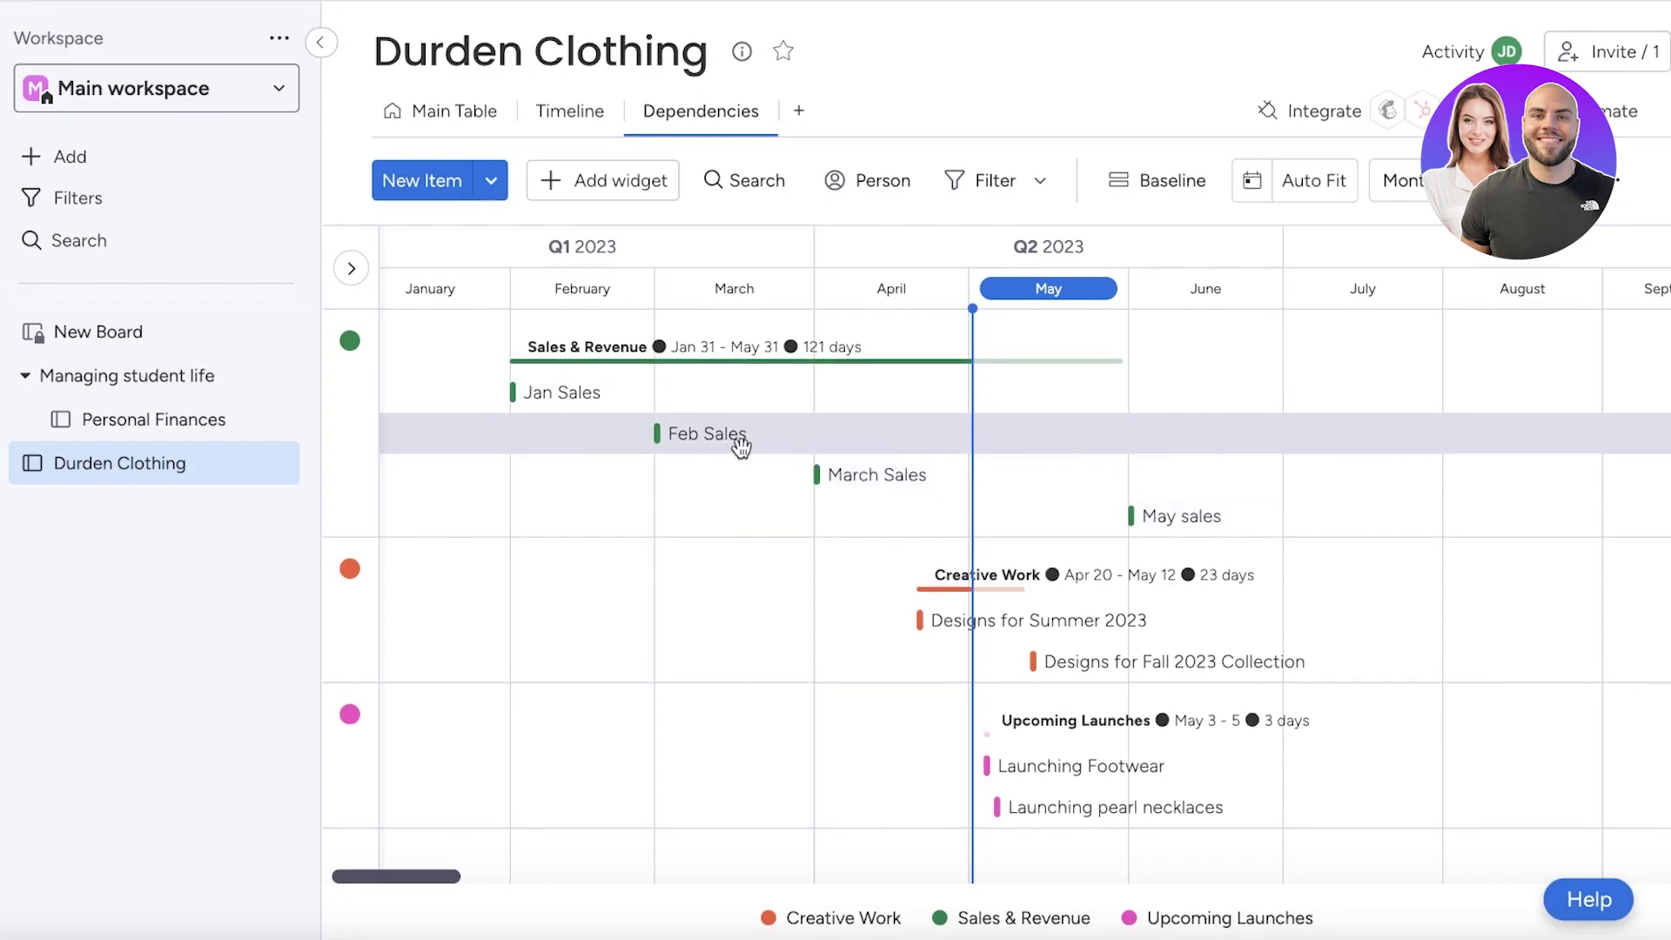
{"action": "scroll", "coordinate": [741, 446], "scroll_direction": "down", "scroll_amount": 1}
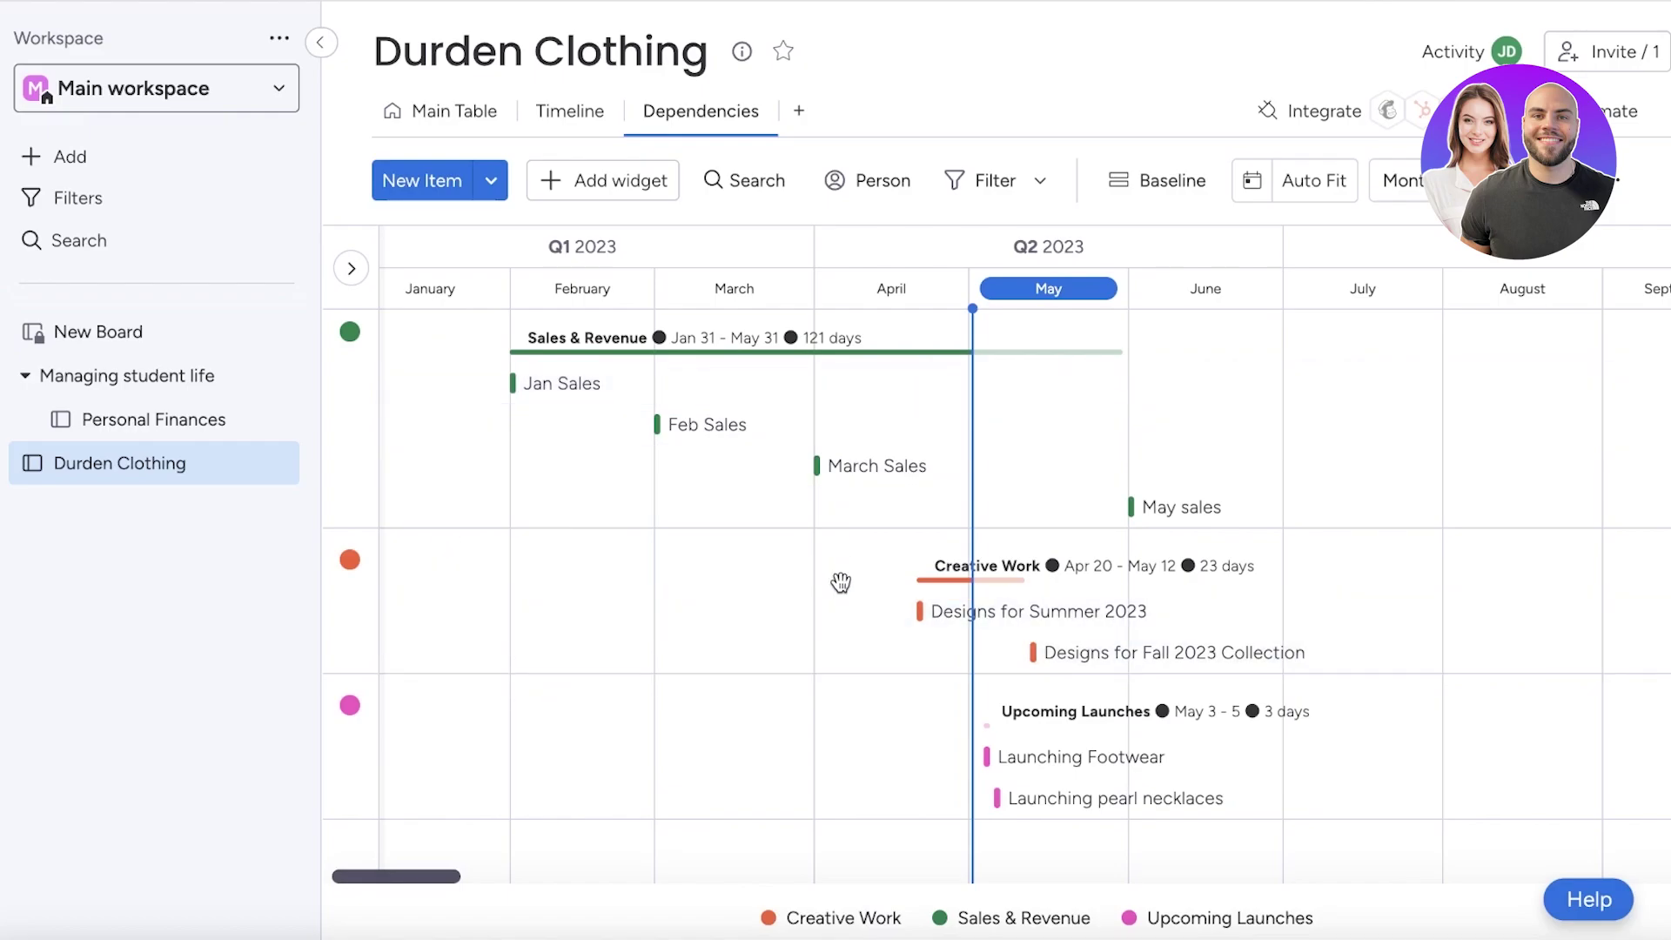
{"action": "scroll", "coordinate": [870, 435], "scroll_direction": "up", "scroll_amount": 5}
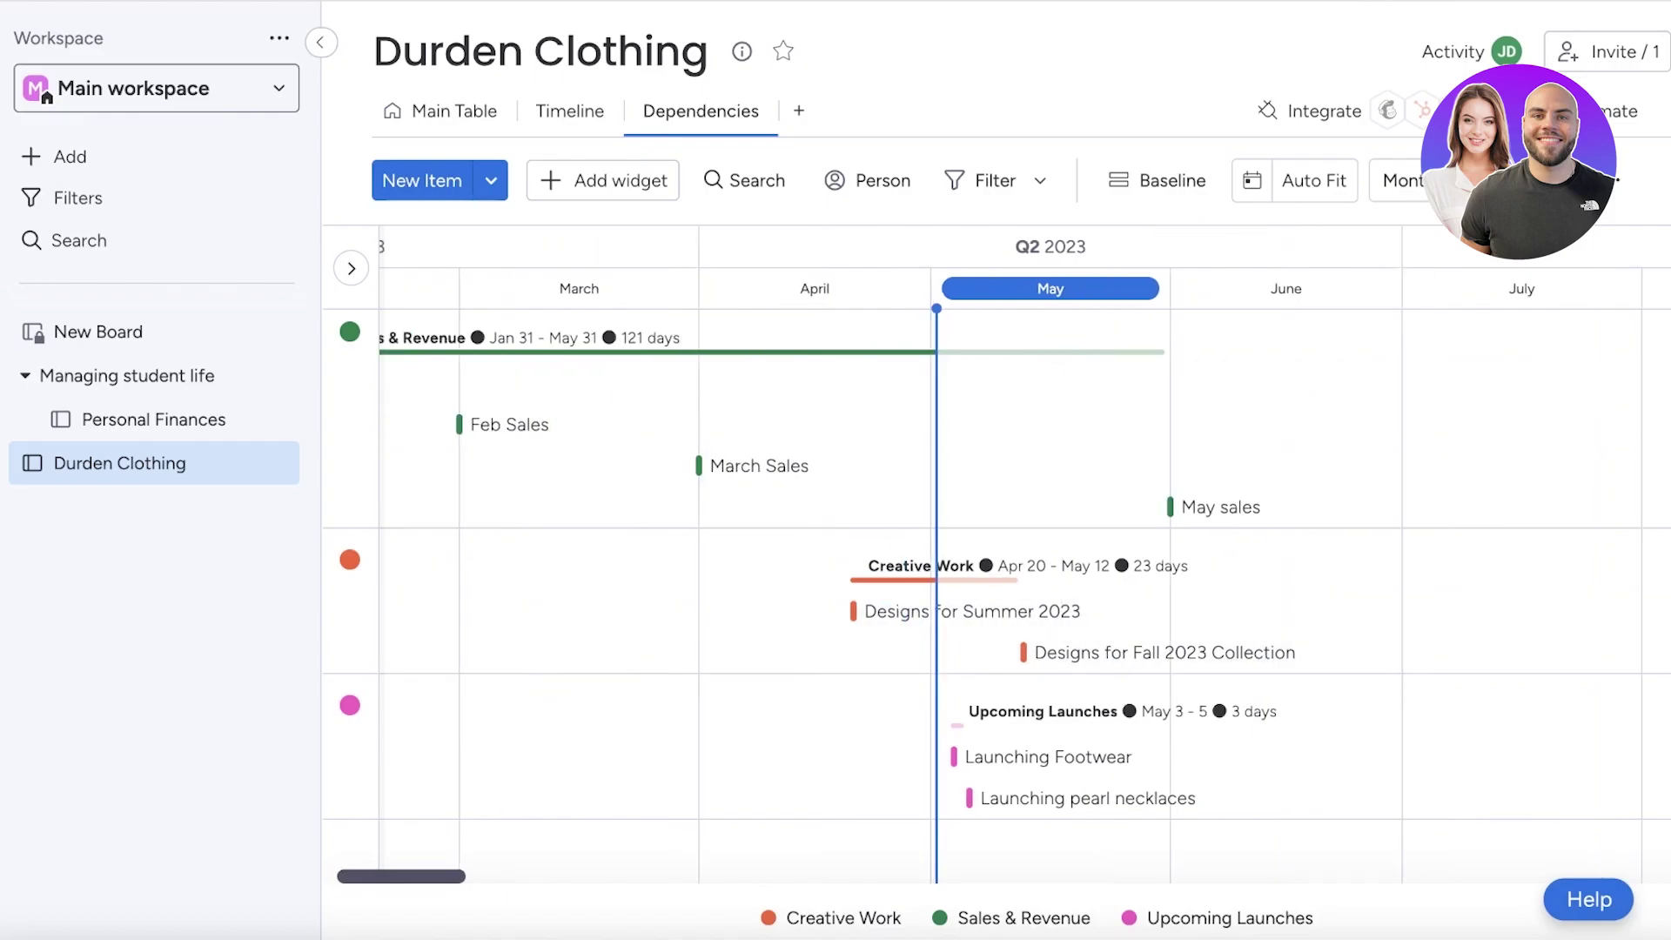
{"action": "scroll", "coordinate": [989, 401], "scroll_direction": "right", "scroll_amount": 3}
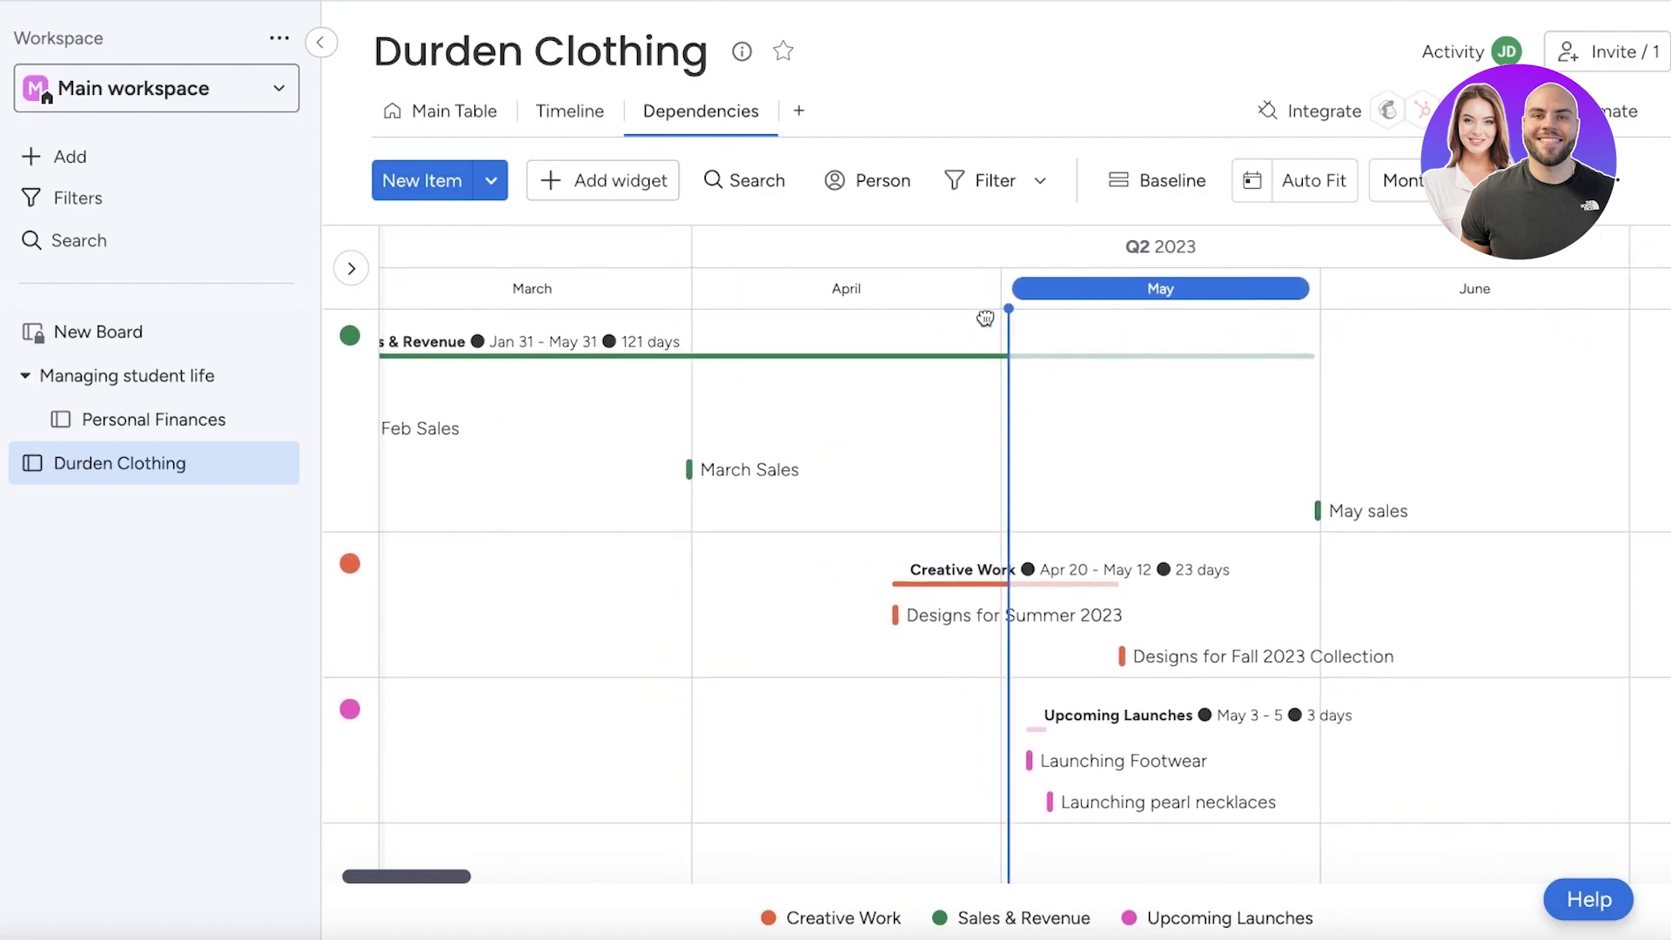
Collapse Creative Work, keep Sales & Revenue expanded, and open the board's Automations Center.
{"action": "left_click", "coordinate": [904, 589]}
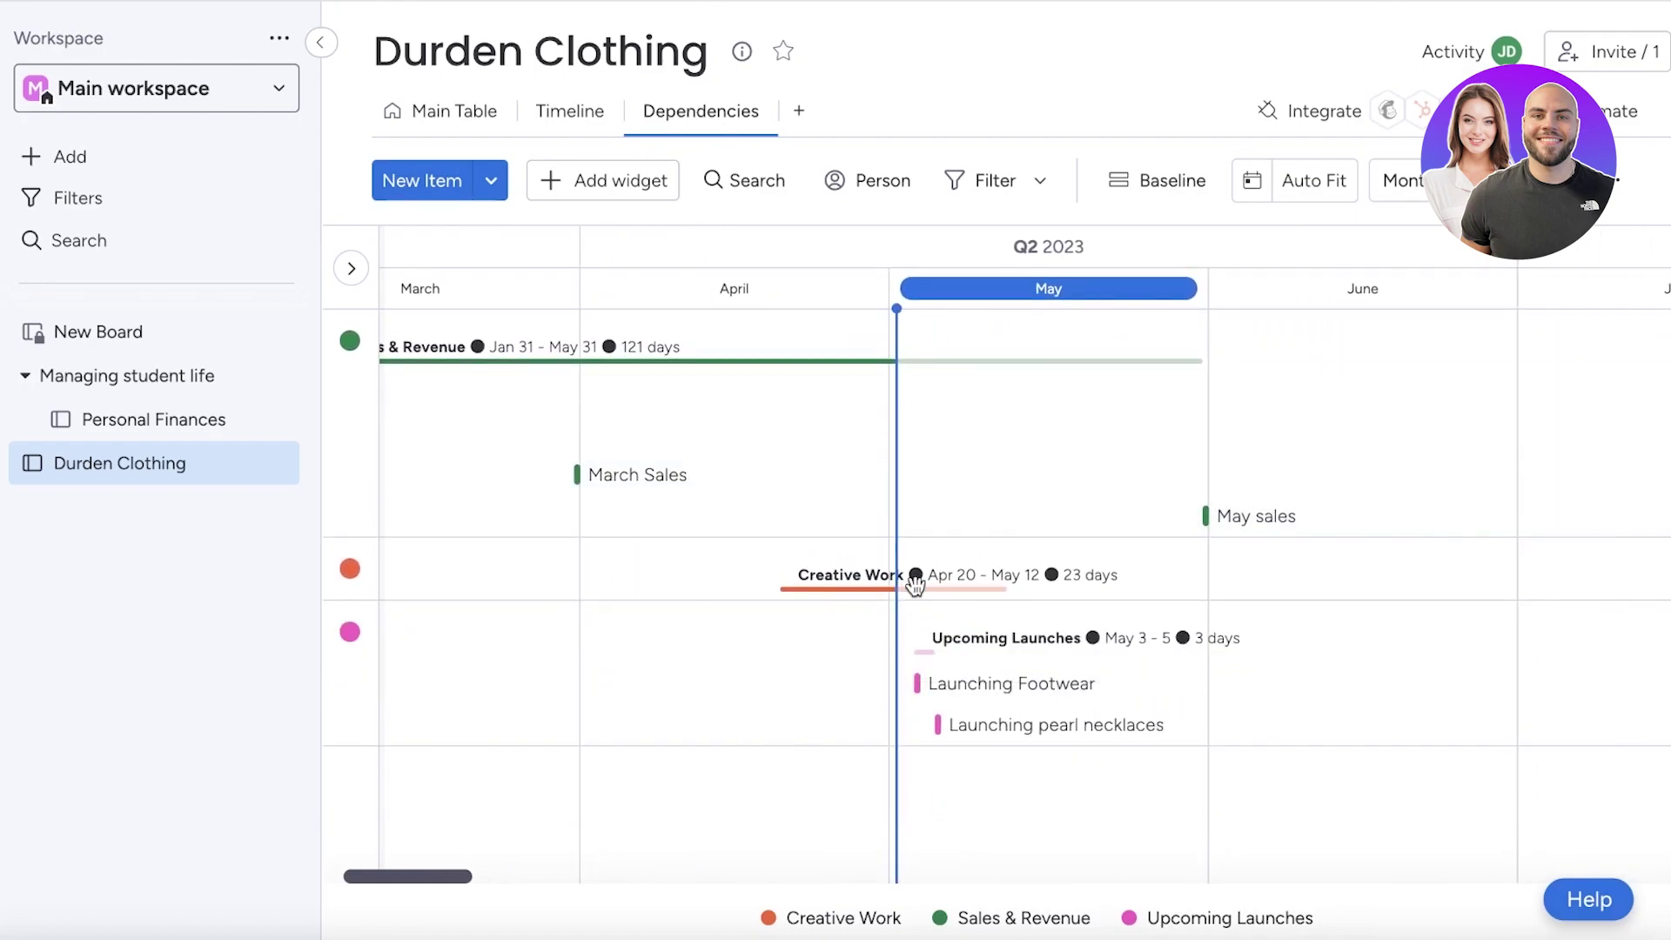
{"action": "left_click", "coordinate": [916, 589]}
{"action": "left_click", "coordinate": [915, 589]}
{"action": "left_click", "coordinate": [742, 352]}
{"action": "left_click", "coordinate": [738, 343]}
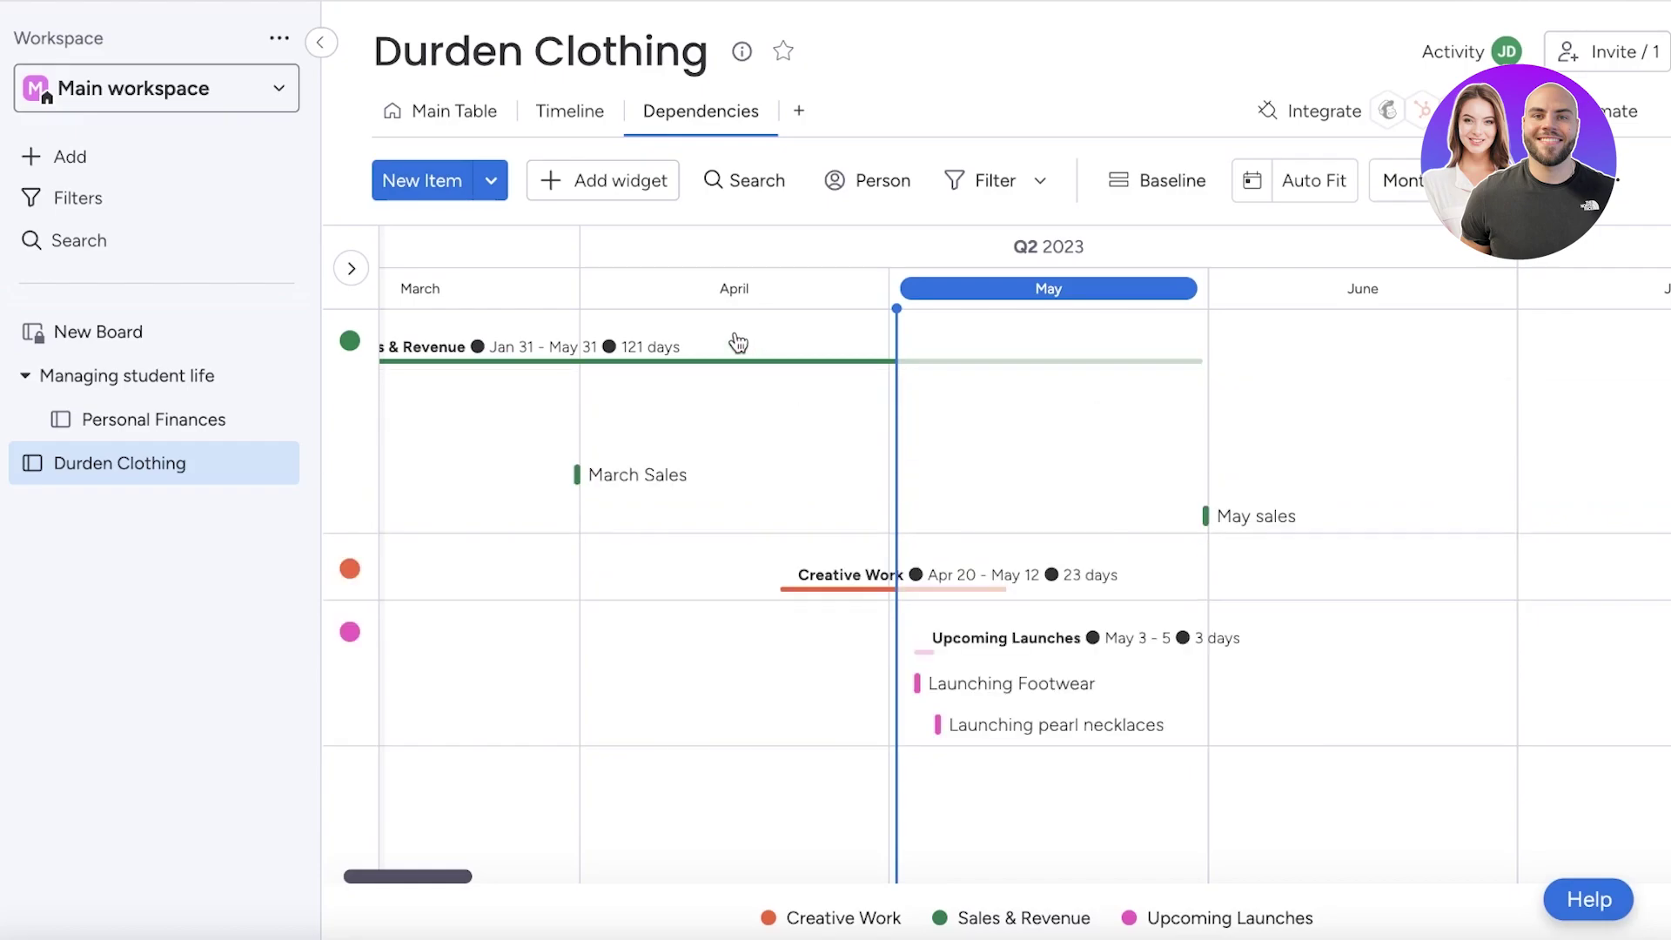
{"action": "left_click", "coordinate": [738, 343]}
{"action": "left_click", "coordinate": [738, 343]}
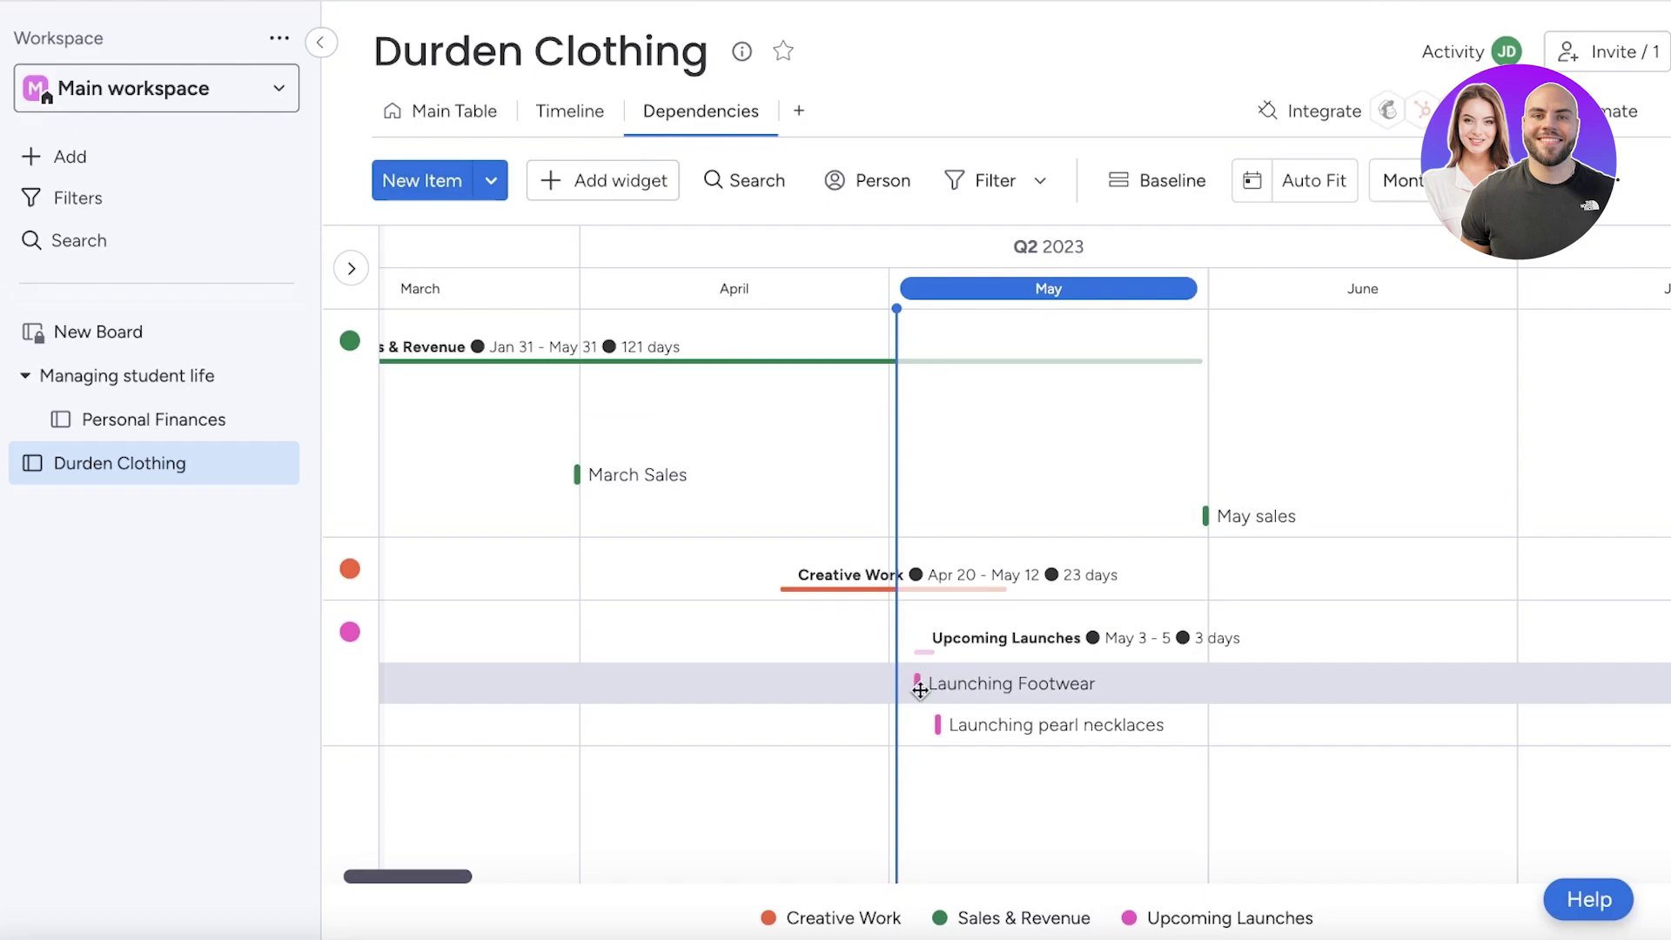
{"action": "left_click", "coordinate": [1614, 110]}
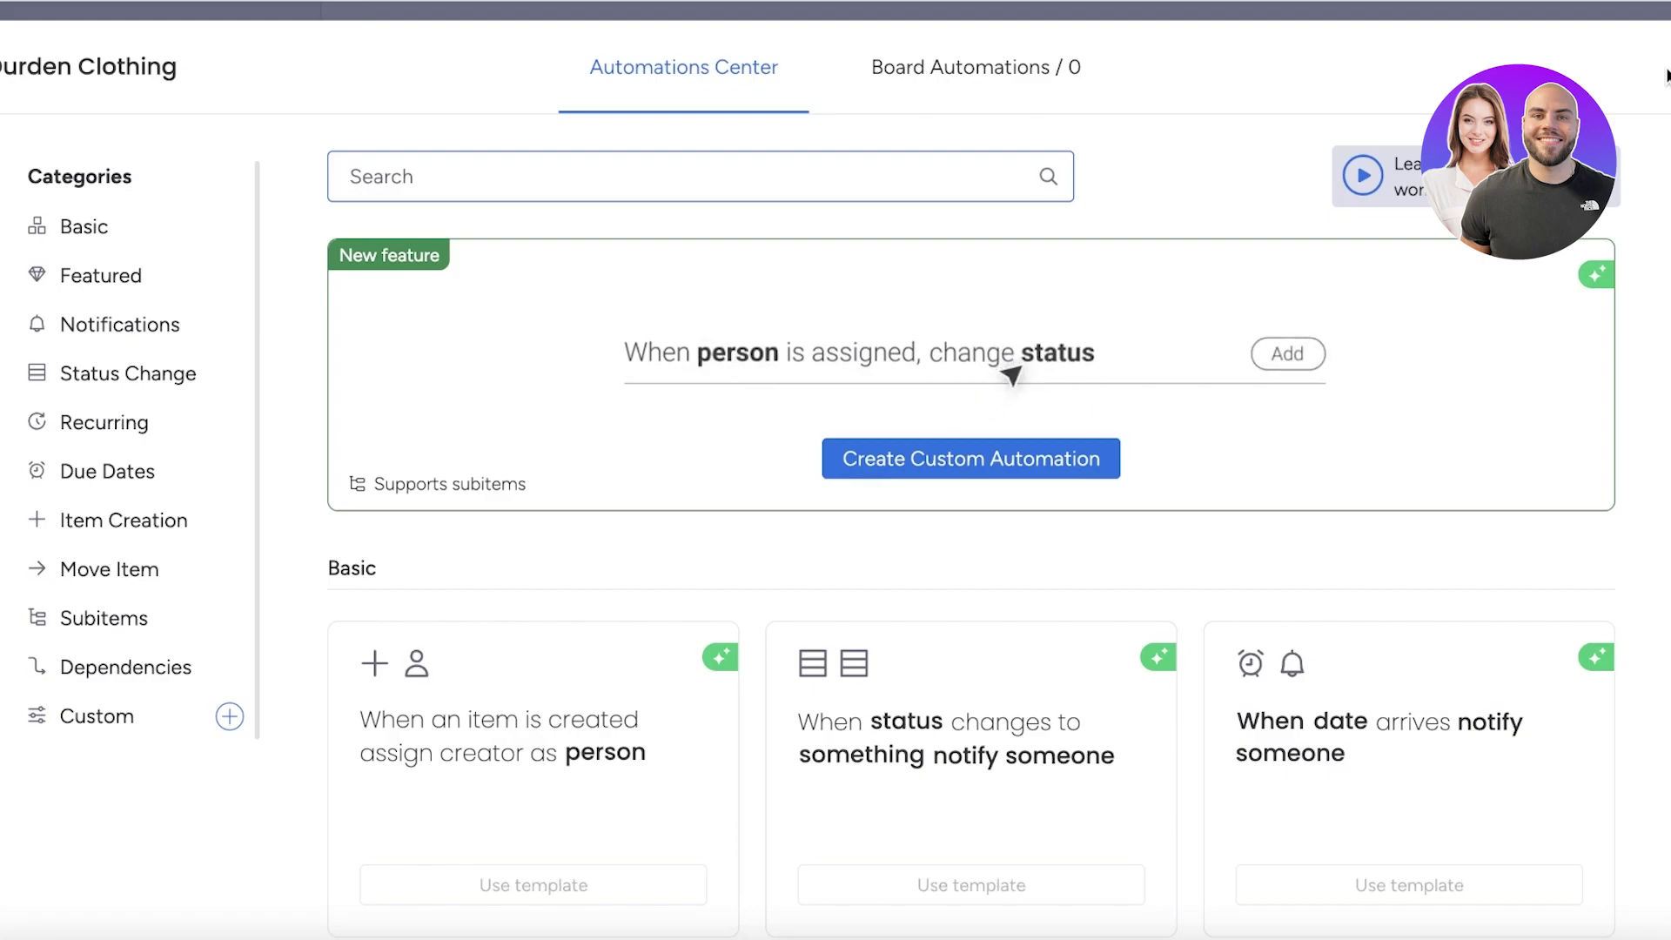
Close the Automations Center and go back to the Dependencies Gantt chart.
{"action": "left_click", "coordinate": [1664, 72]}
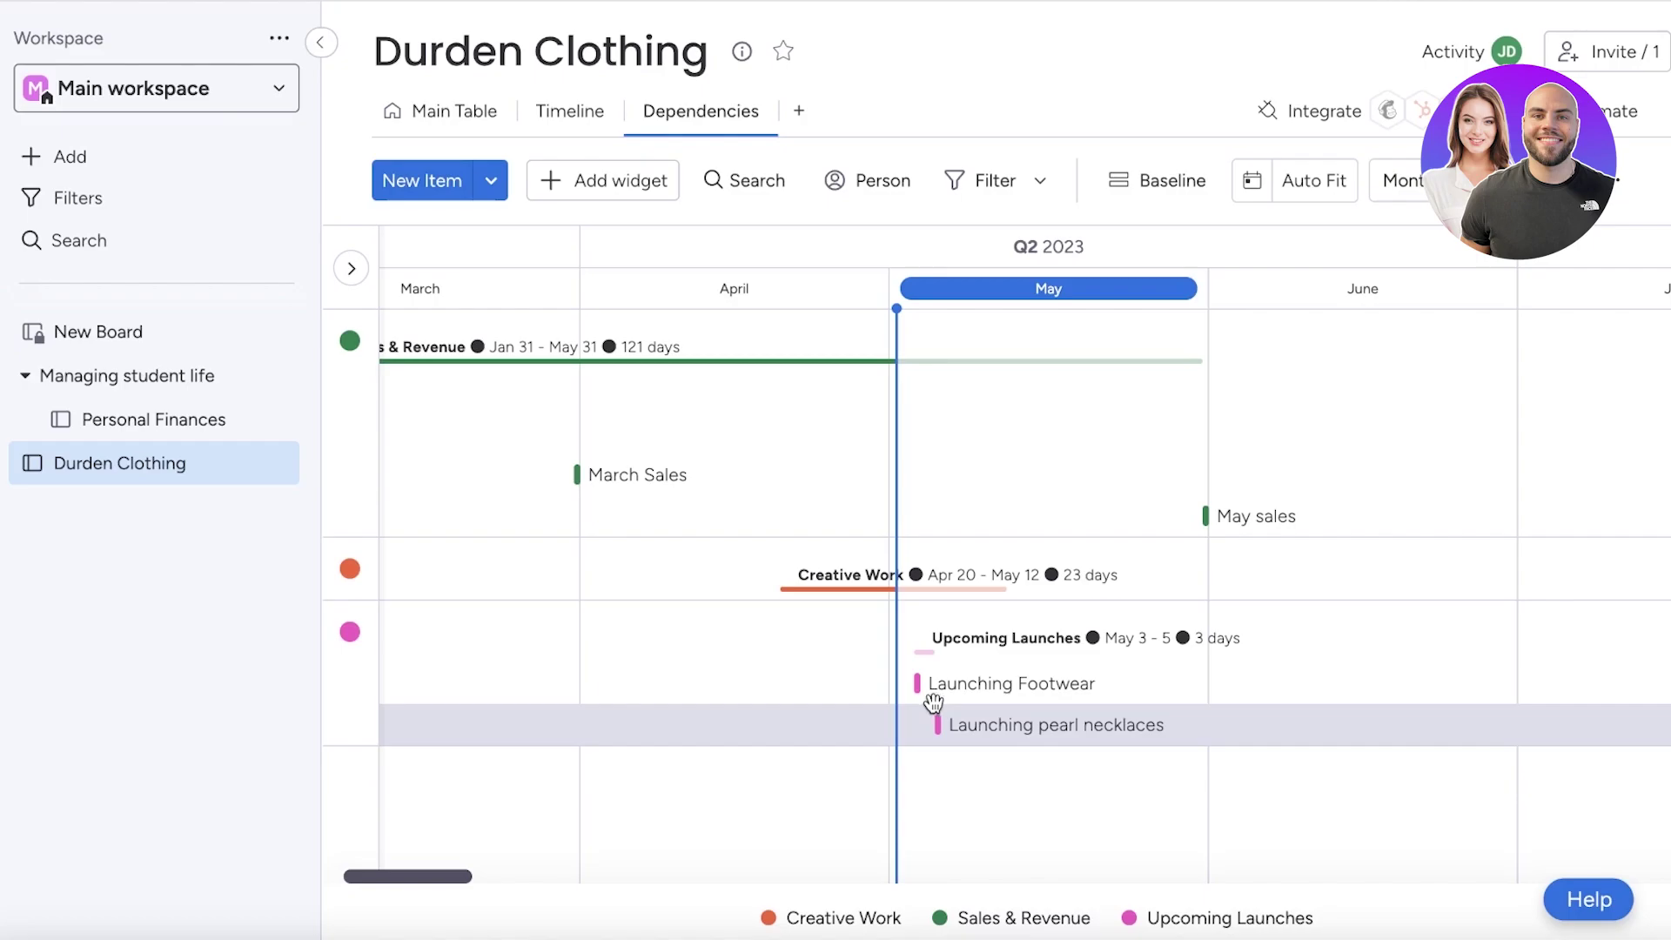
{"action": "left_click", "coordinate": [799, 110]}
Try the Timeline view, dismiss its upgrade prompt, and return to Main Table.
{"action": "left_click", "coordinate": [575, 705]}
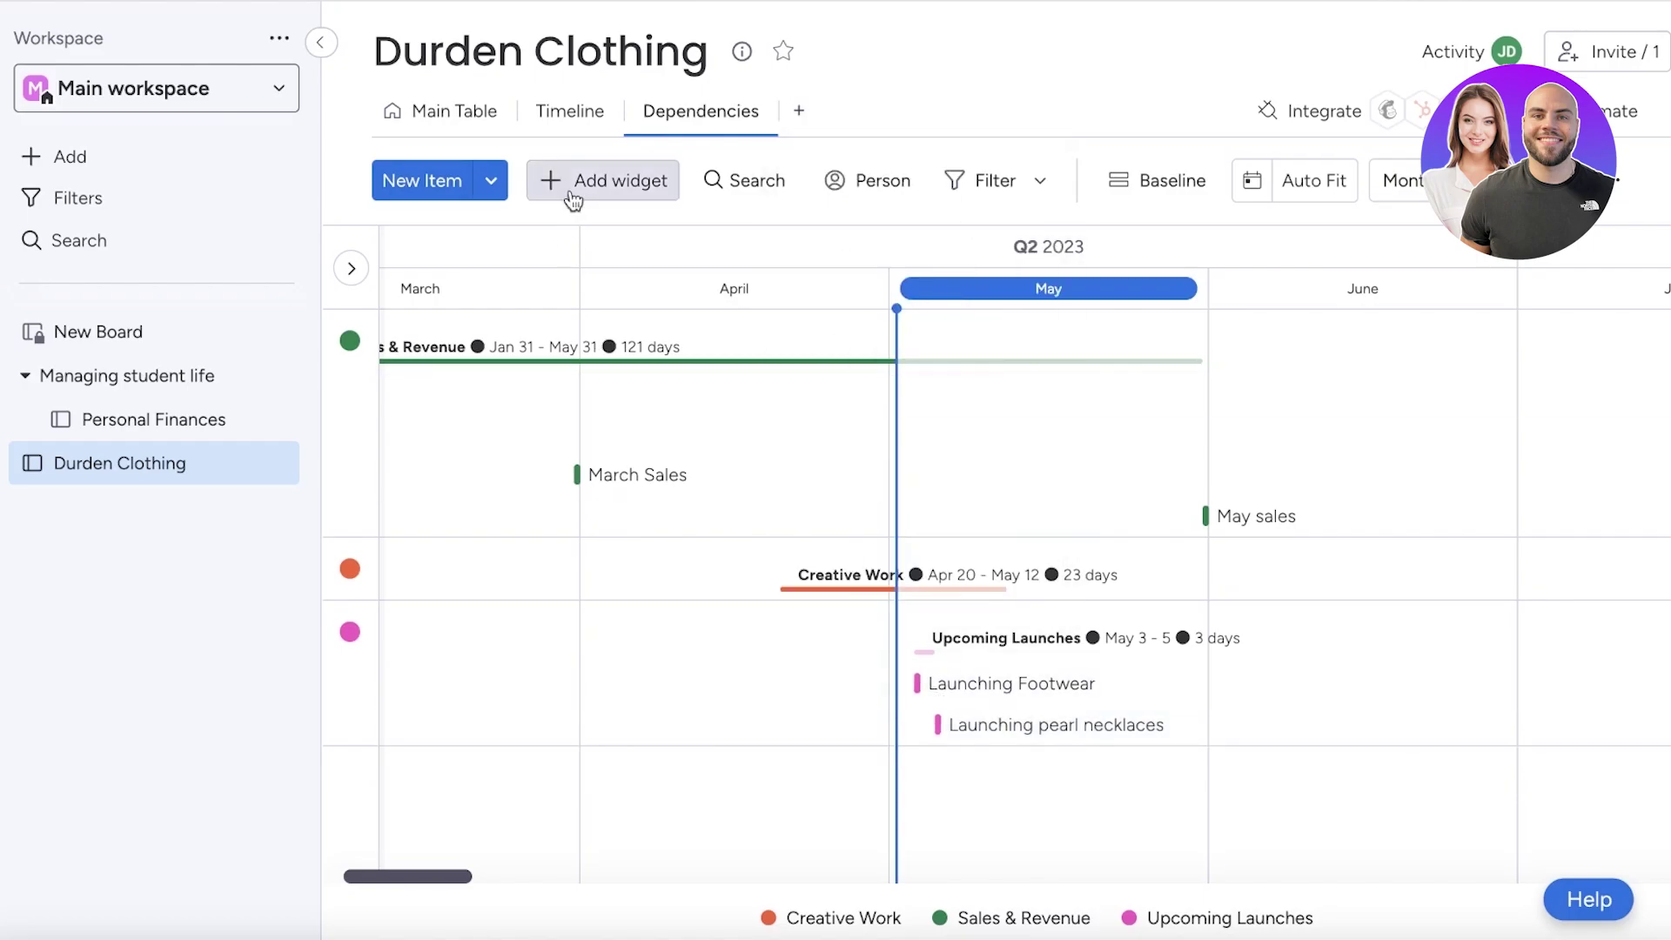
{"action": "left_click", "coordinate": [582, 129]}
{"action": "key", "text": "Escape"}
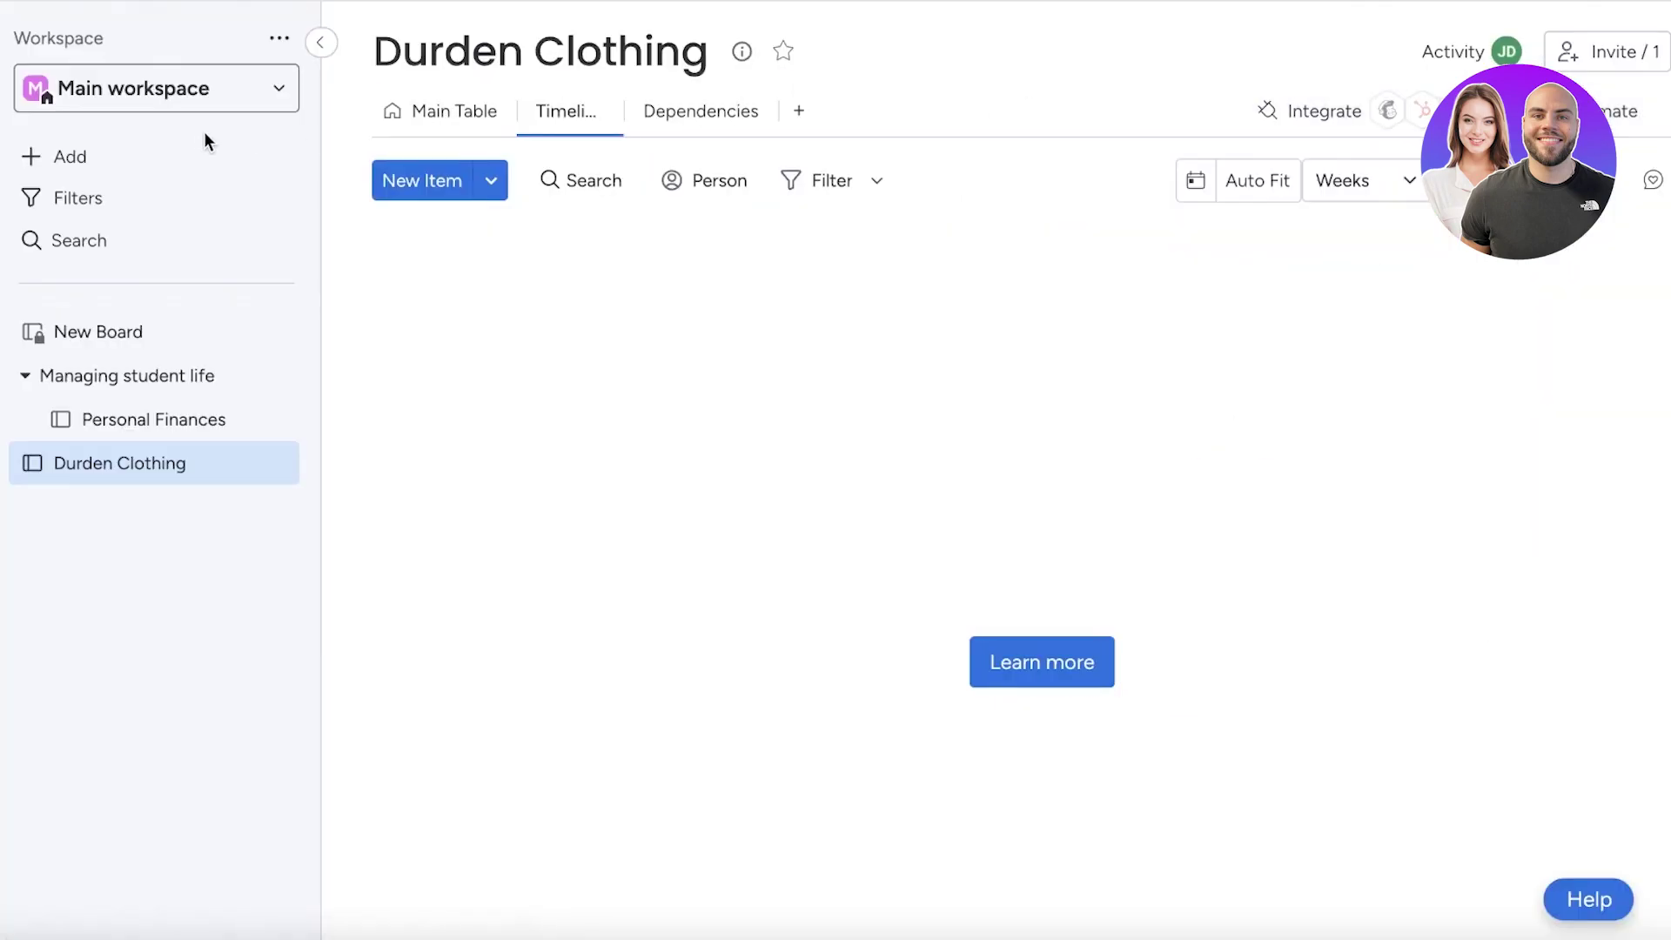
{"action": "left_click", "coordinate": [431, 112]}
Add a Dependency column in Flexible mode driven by Date, then show the Dependencies Gantt.
{"action": "scroll", "coordinate": [1343, 696], "scroll_direction": "down", "scroll_amount": 5}
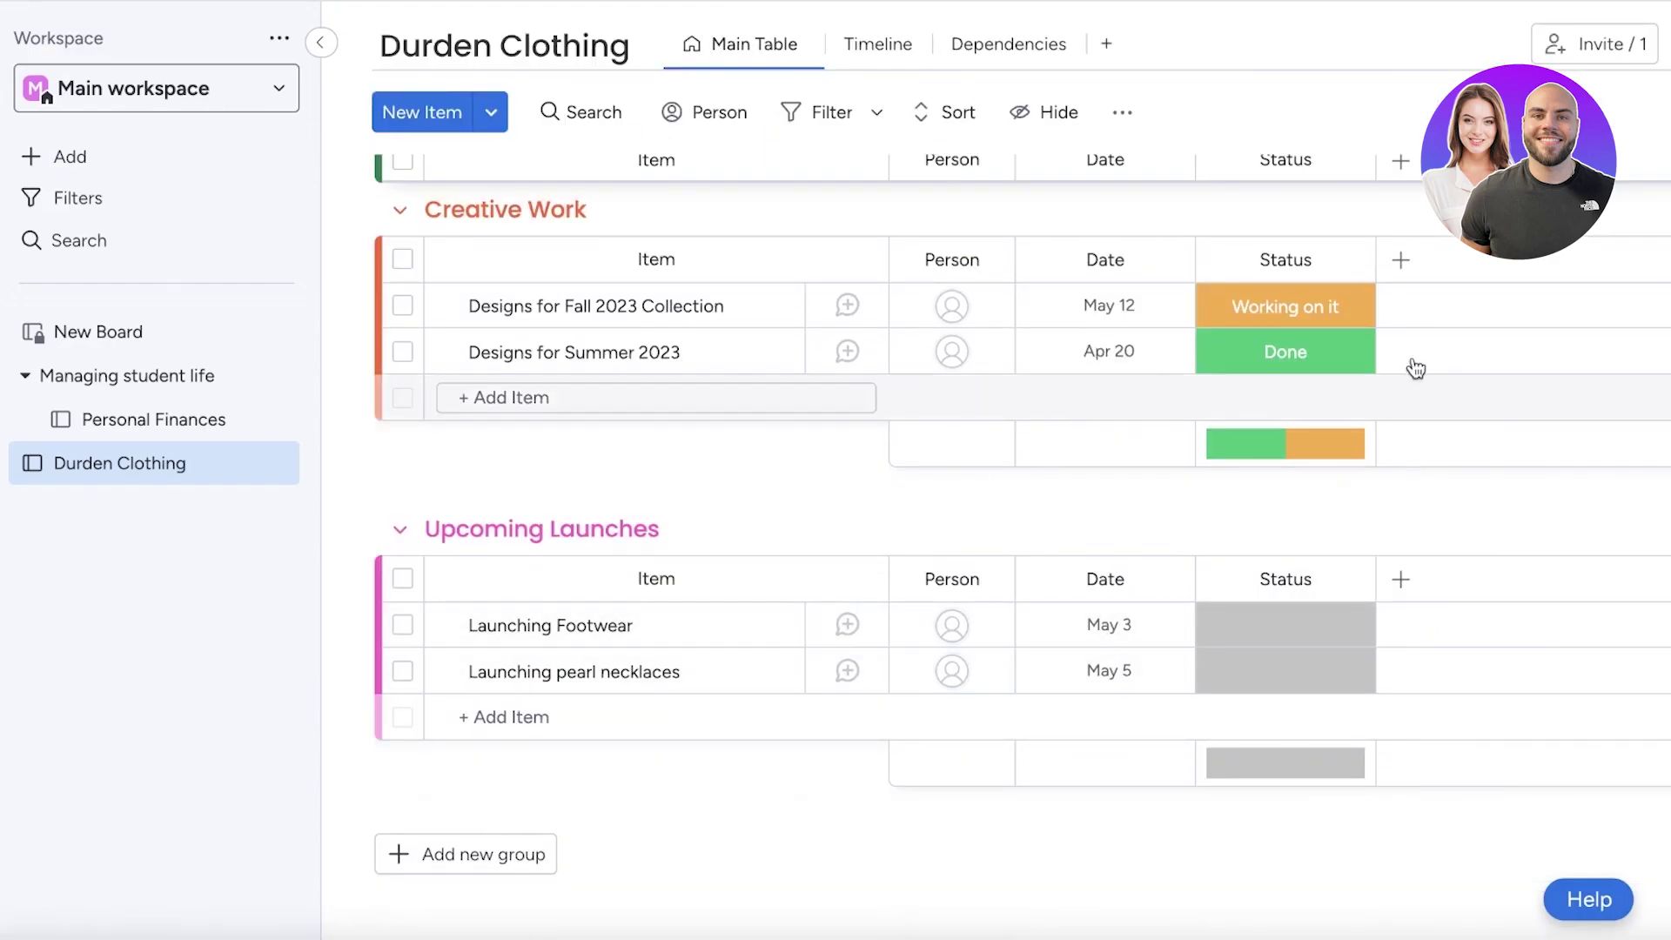
{"action": "left_click", "coordinate": [1401, 259]}
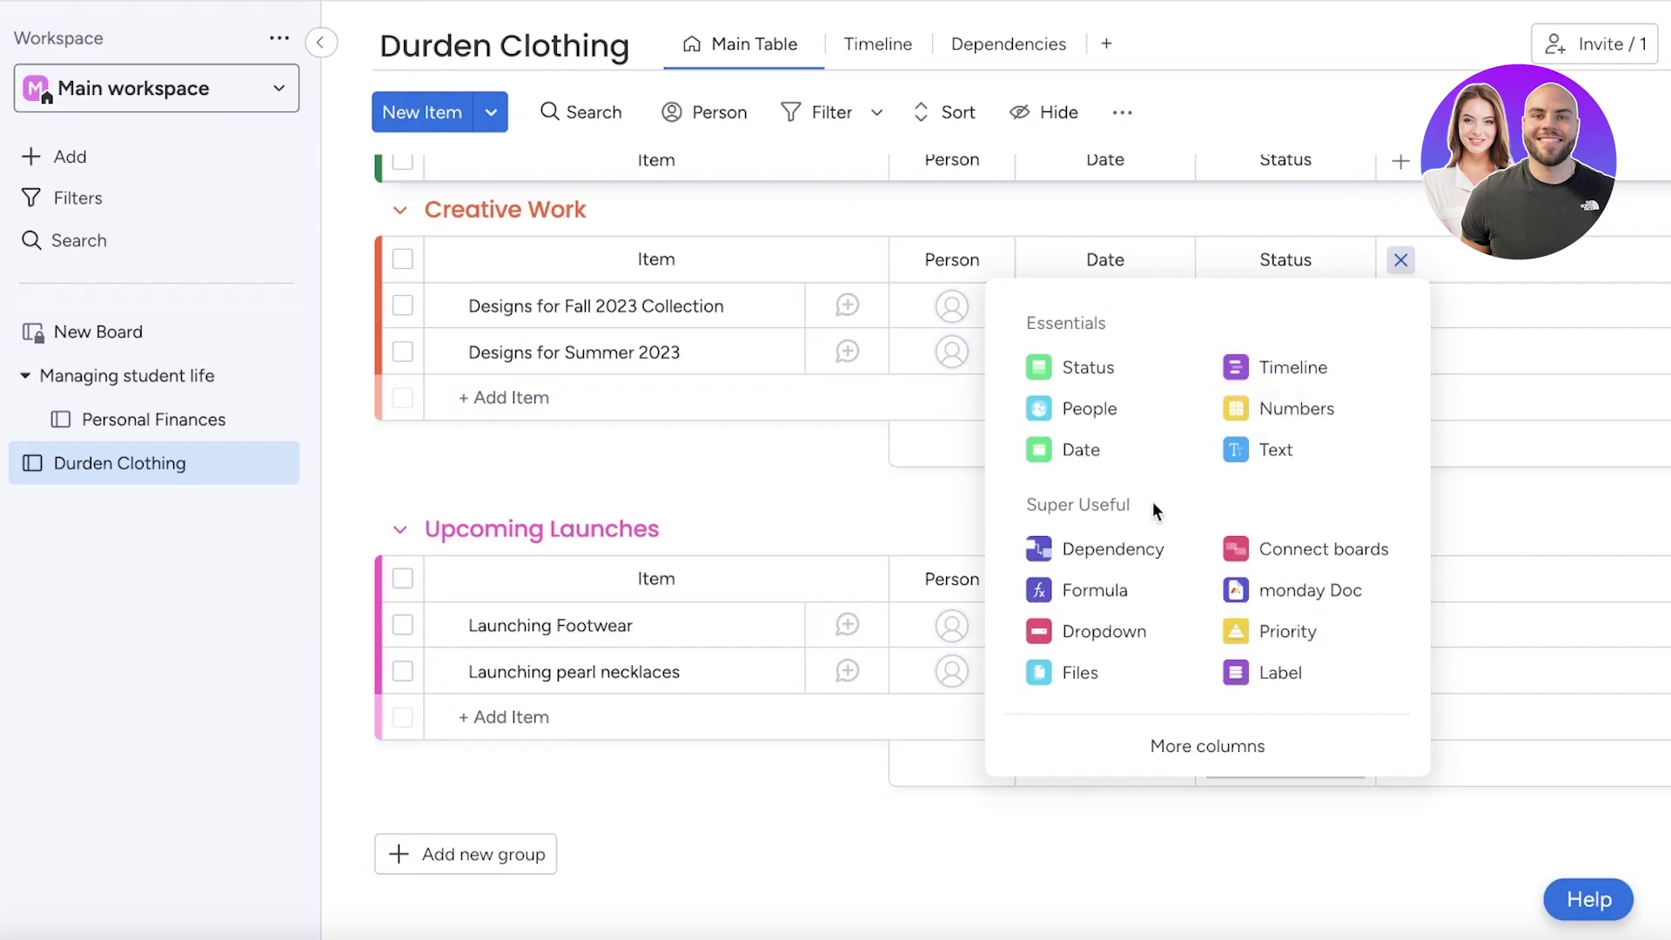
{"action": "left_click", "coordinate": [1140, 541]}
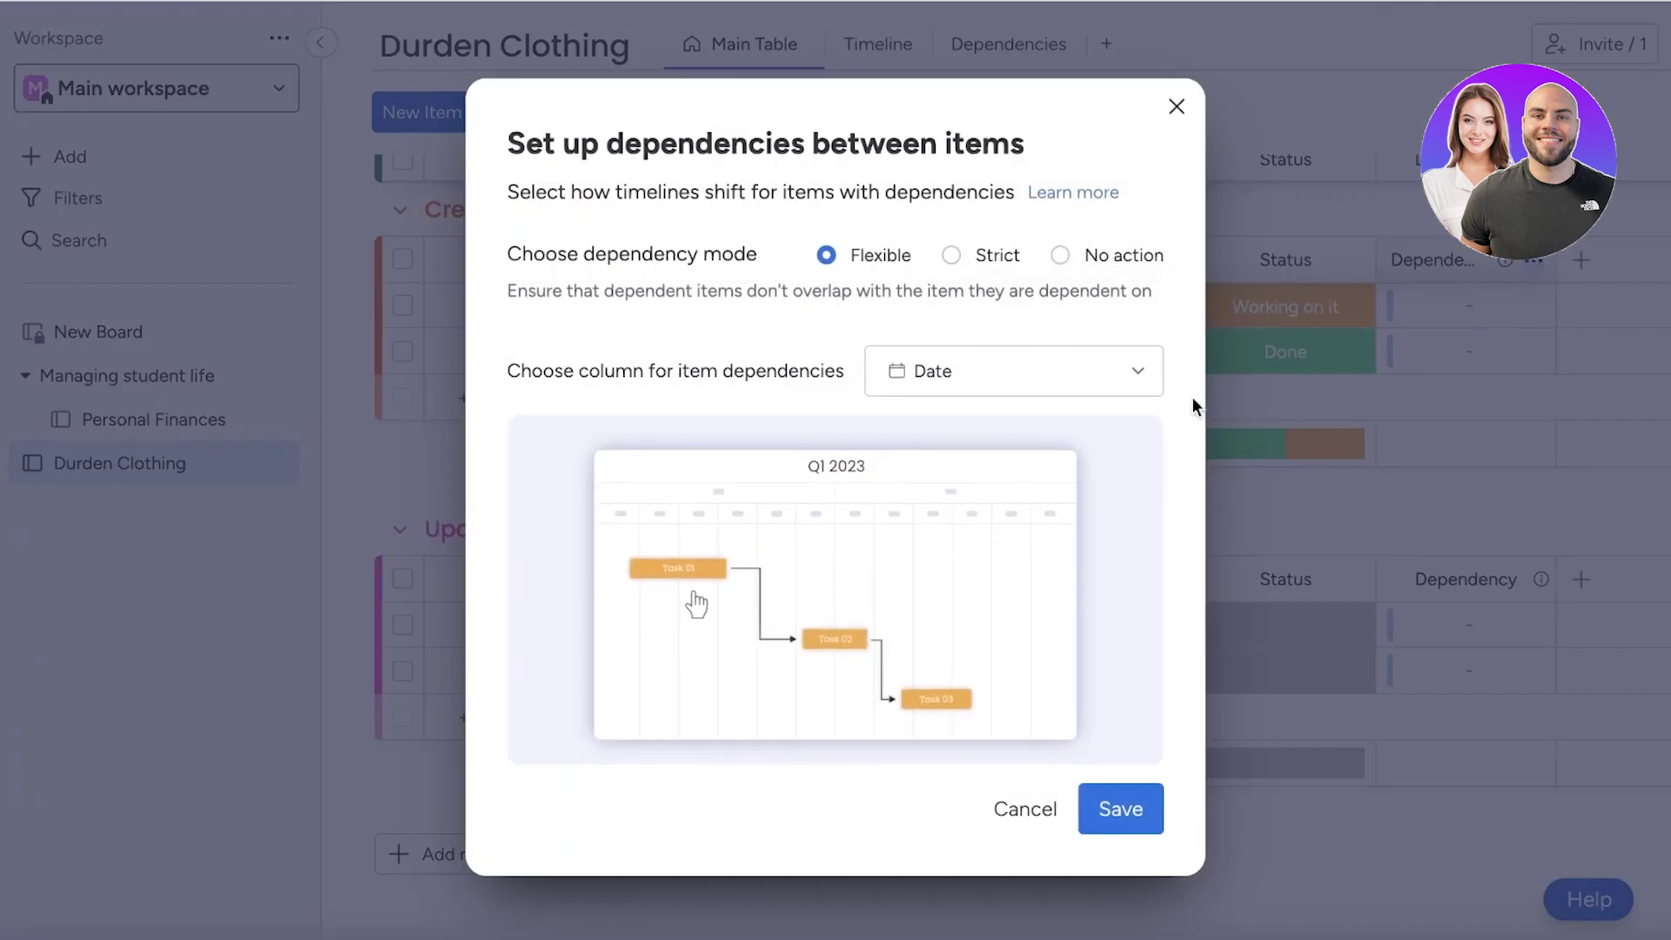
{"action": "left_click", "coordinate": [1117, 796]}
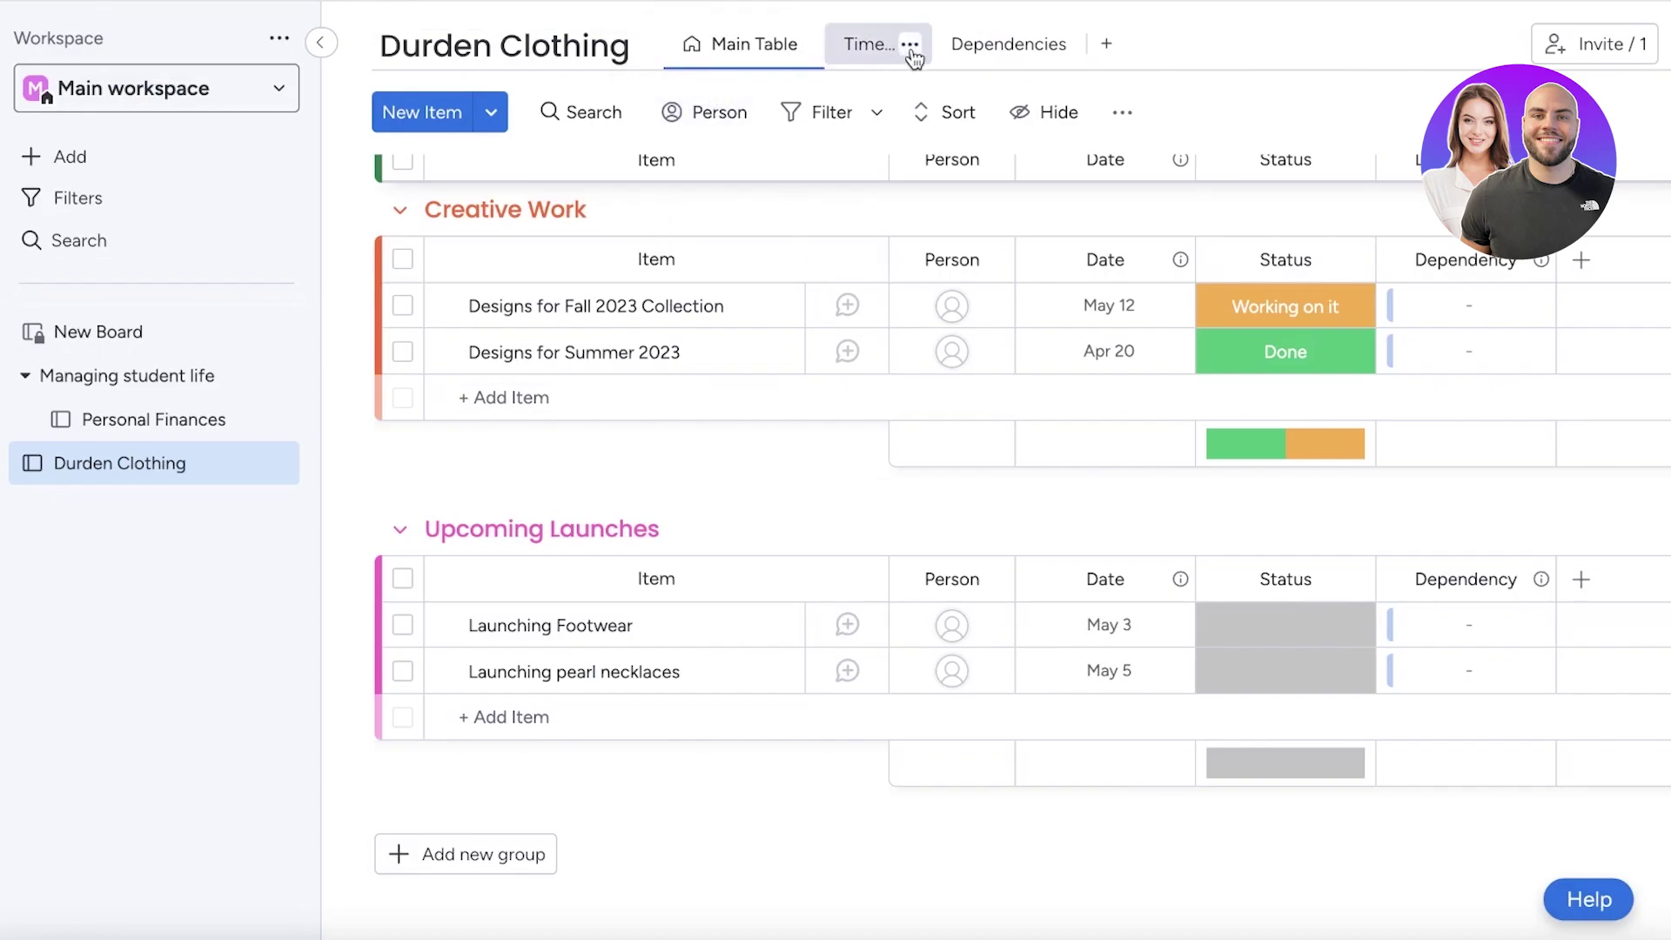
{"action": "left_click", "coordinate": [951, 45]}
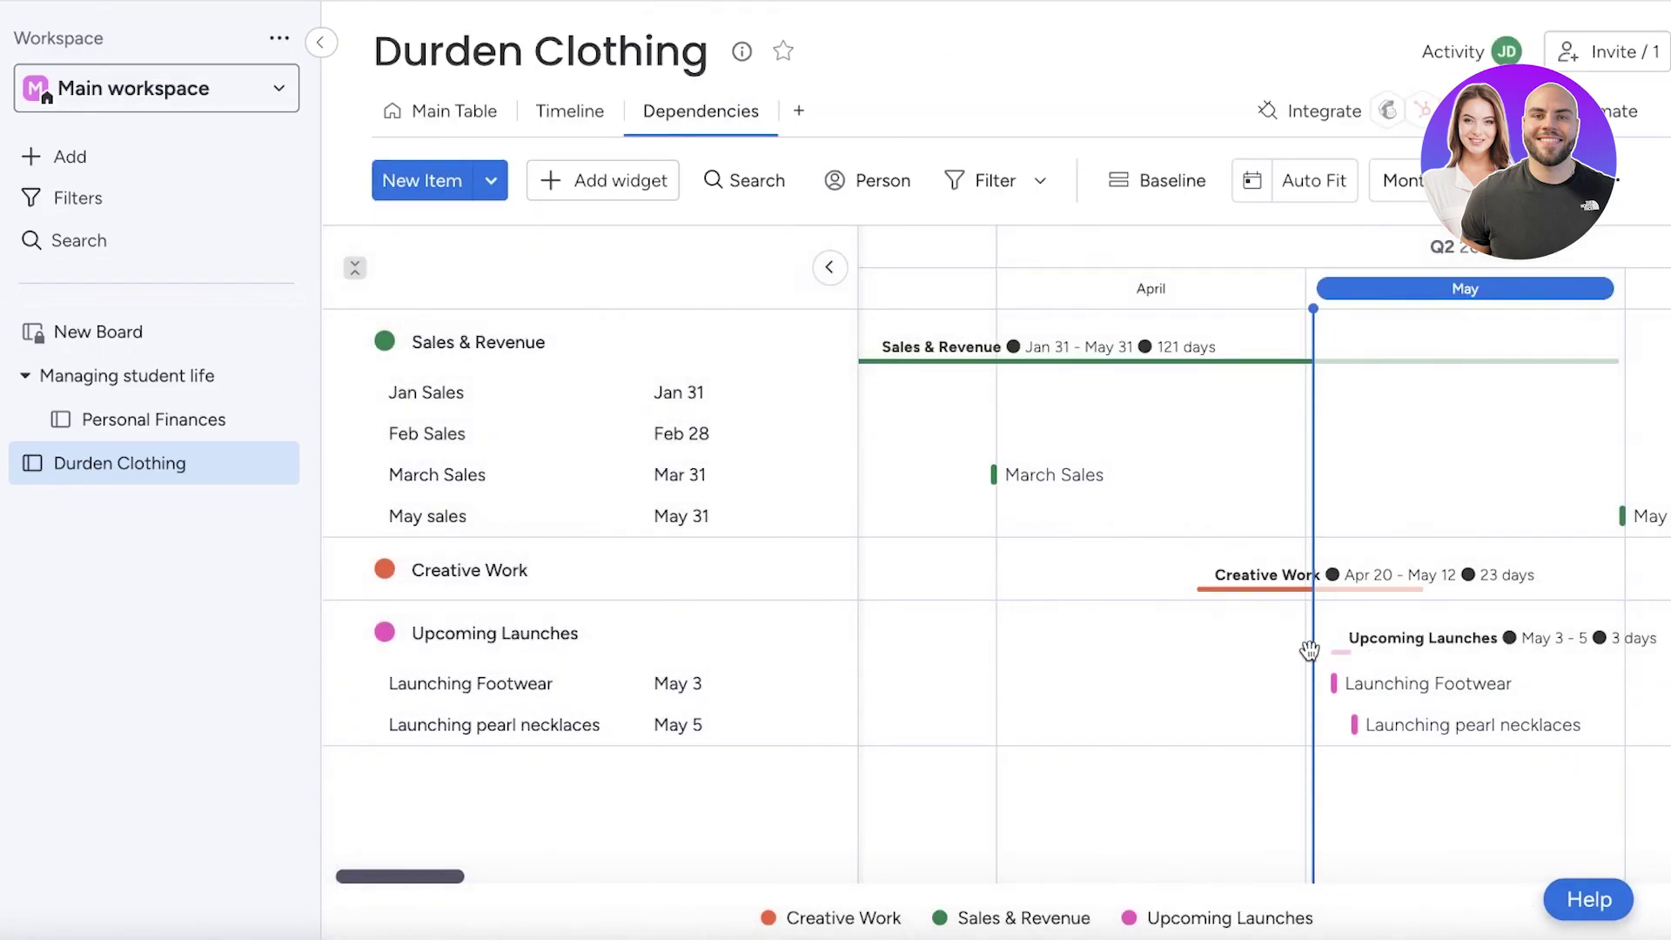
In Main Table, set the Fall 2023 Collection's Dependency cell to Designs for Summer 2023.
{"action": "left_click_drag", "start_coordinate": [1291, 586], "coordinate": [1235, 589]}
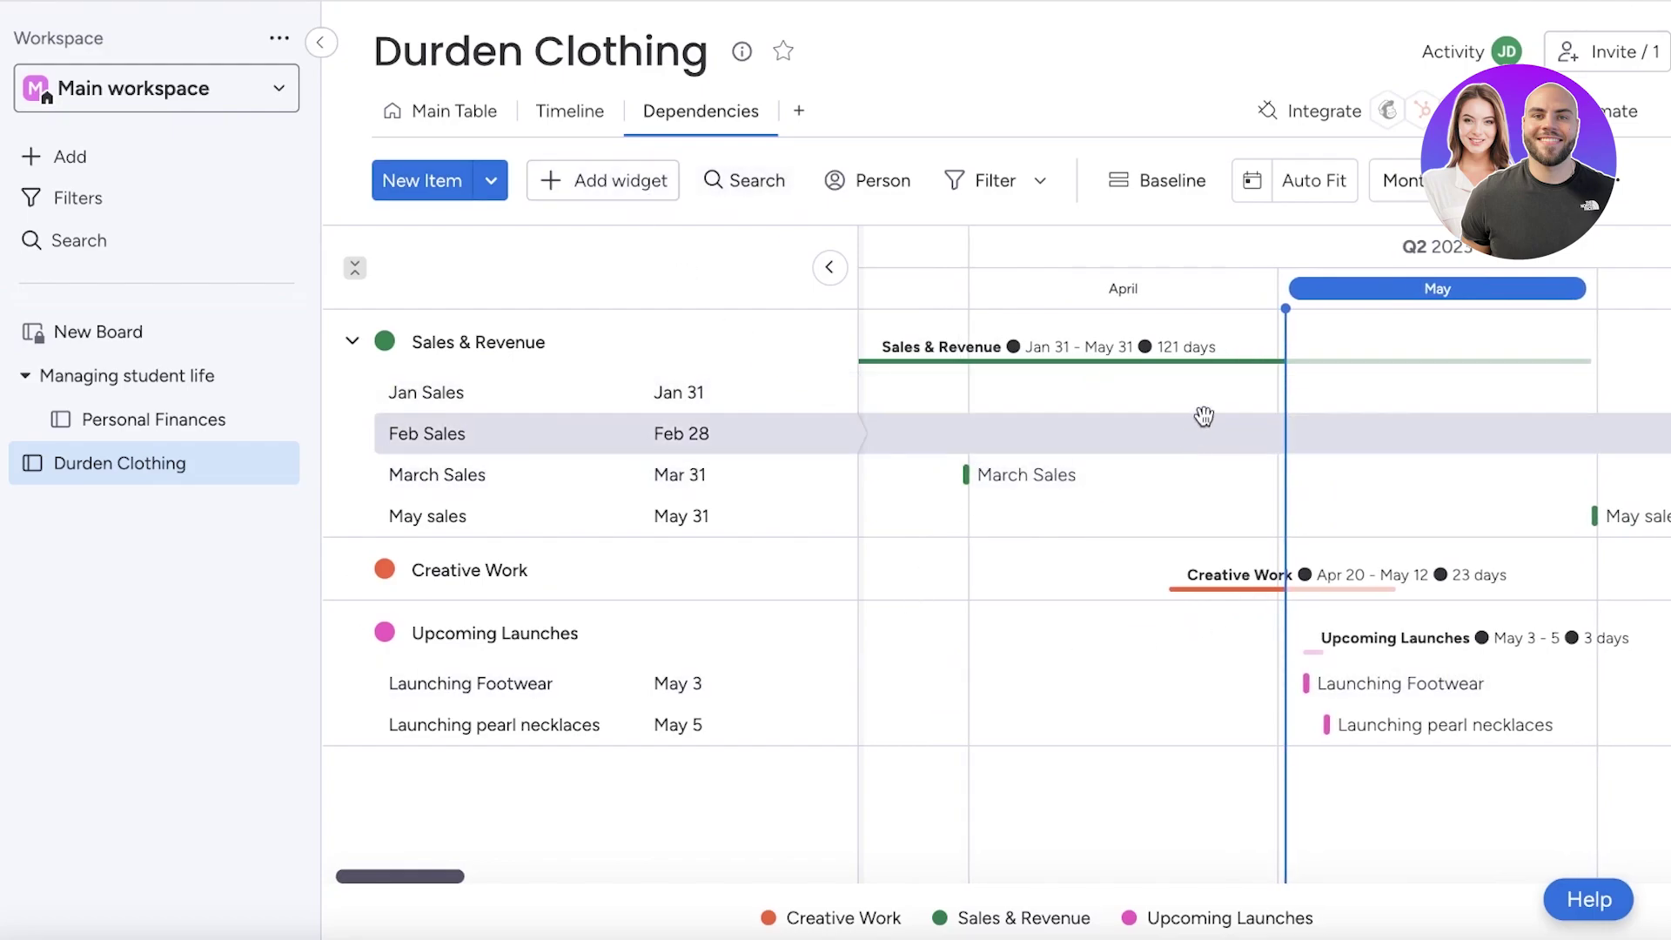
{"action": "left_click", "coordinate": [461, 110]}
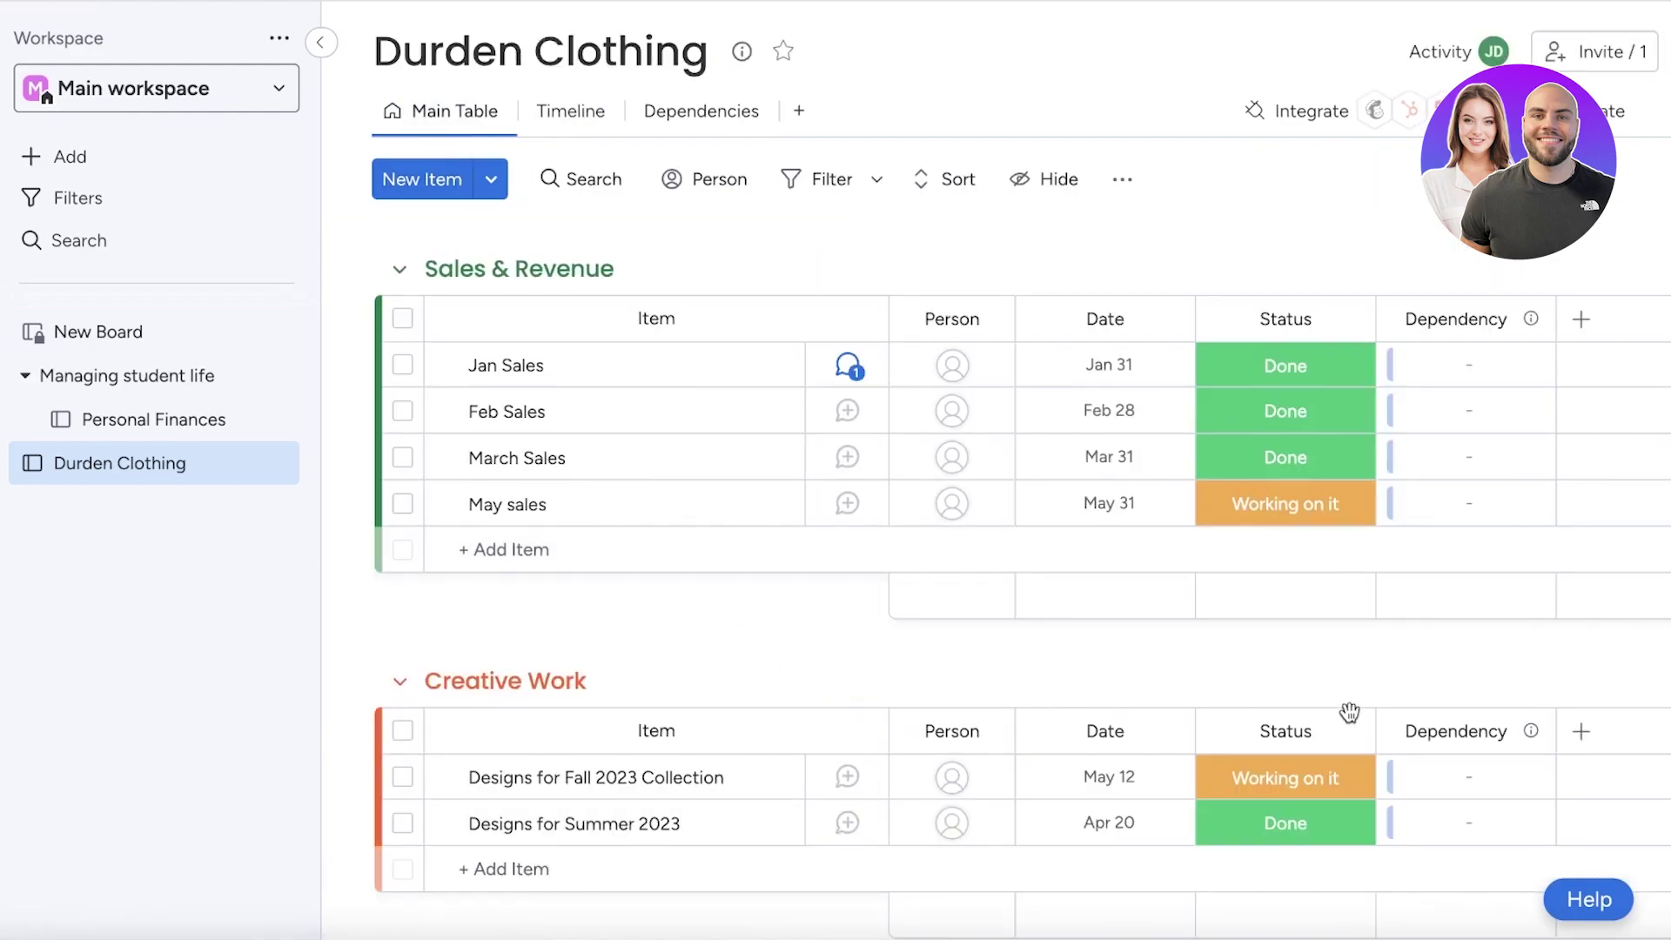
{"action": "scroll", "coordinate": [1349, 712], "scroll_direction": "down", "scroll_amount": 5}
{"action": "scroll", "coordinate": [1395, 634], "scroll_direction": "up", "scroll_amount": 2}
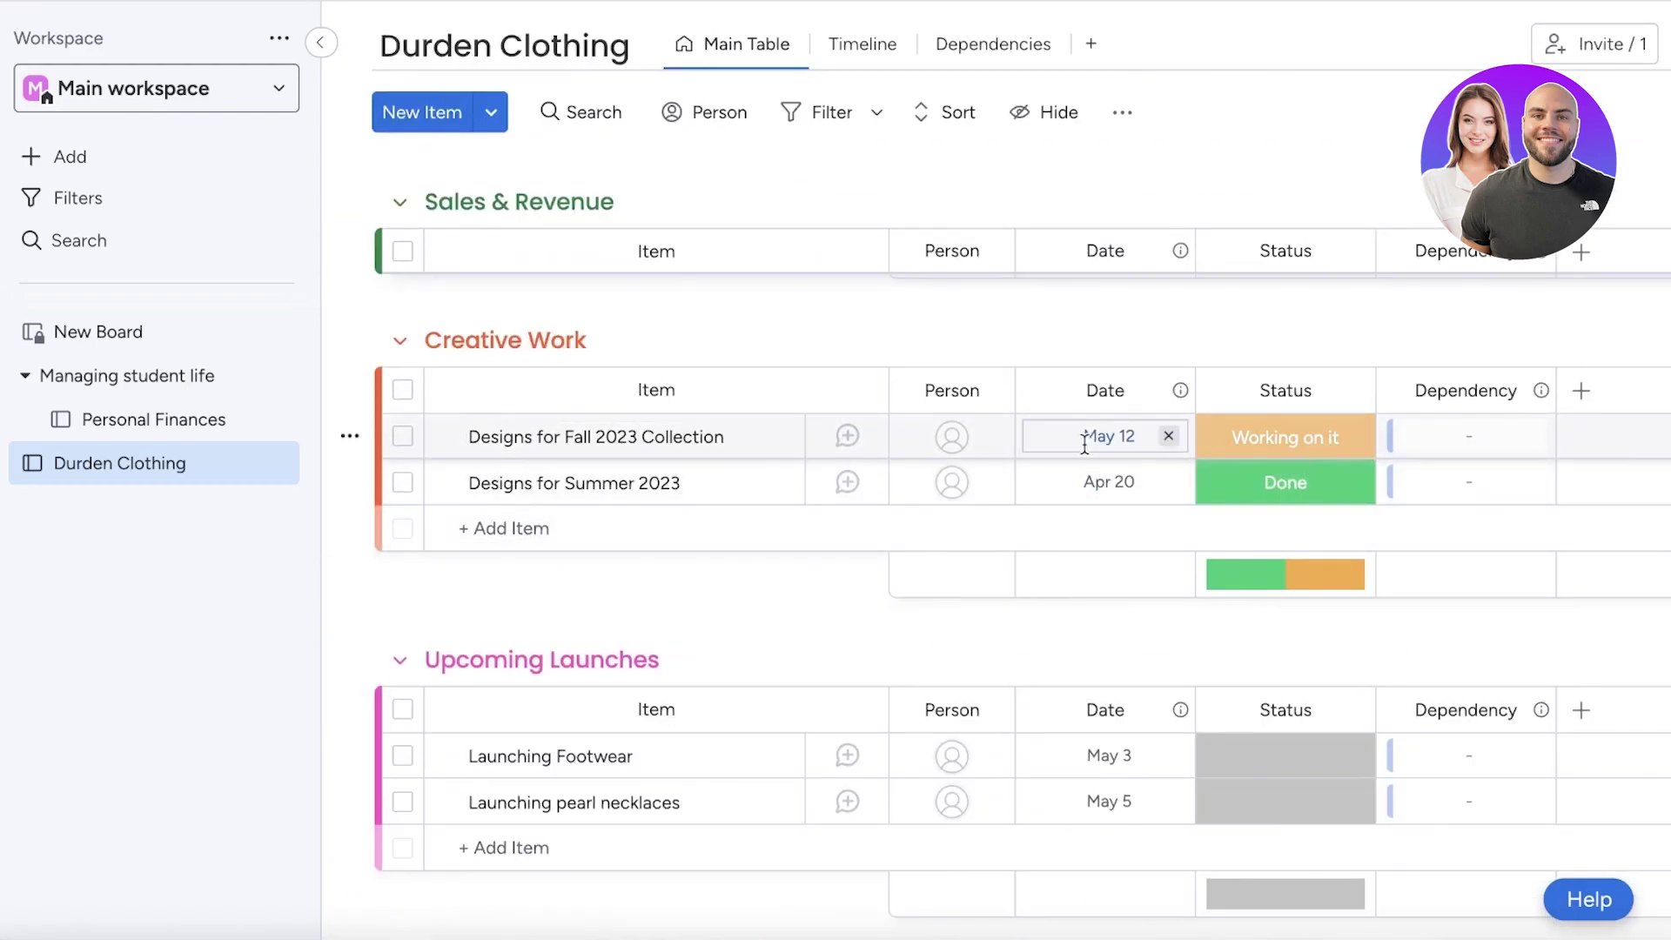
{"action": "left_click", "coordinate": [1436, 487]}
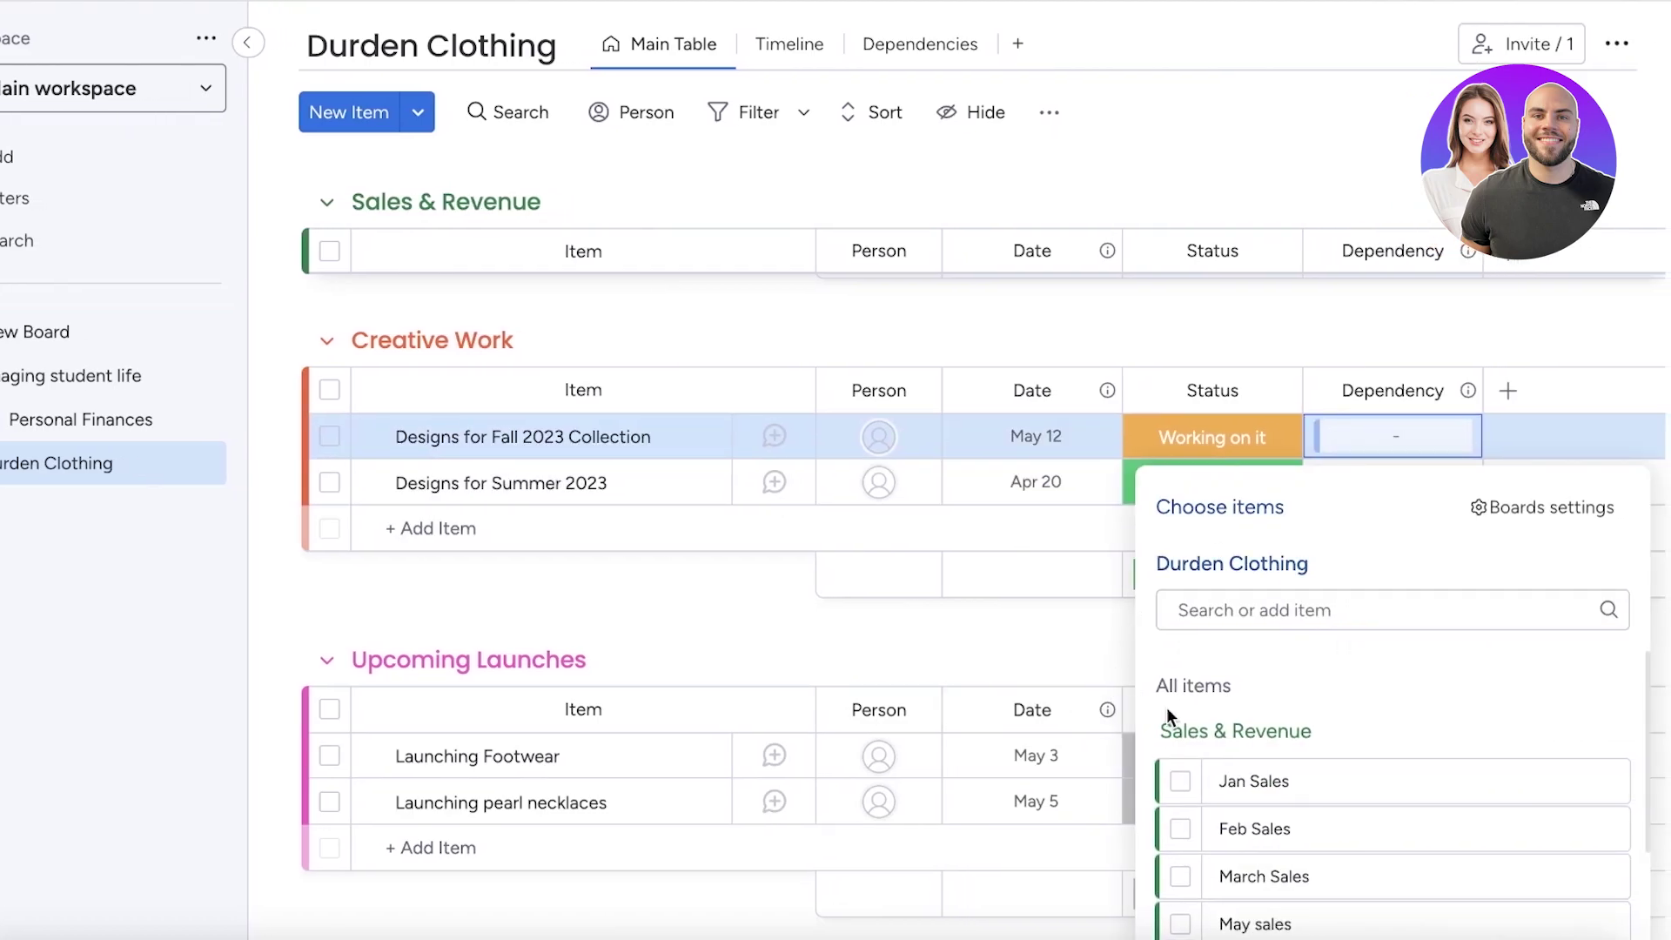
{"action": "left_click", "coordinate": [1261, 611]}
{"action": "scroll", "coordinate": [1272, 797], "scroll_direction": "down", "scroll_amount": 3}
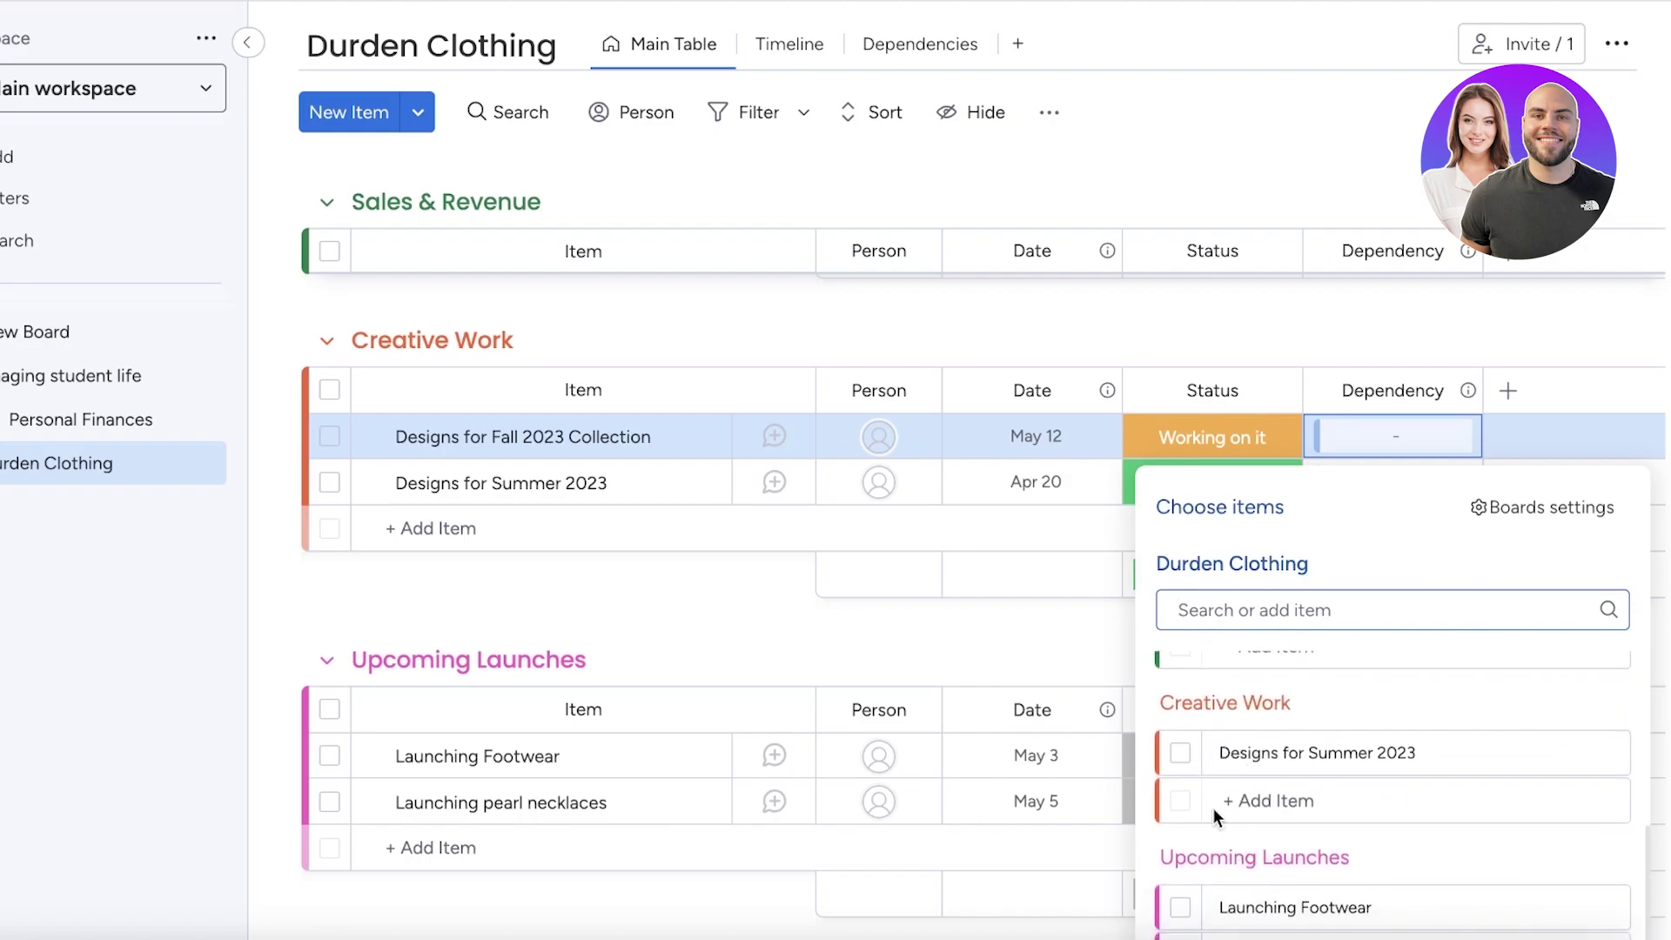
{"action": "left_click", "coordinate": [1183, 754]}
{"action": "left_click", "coordinate": [1041, 639]}
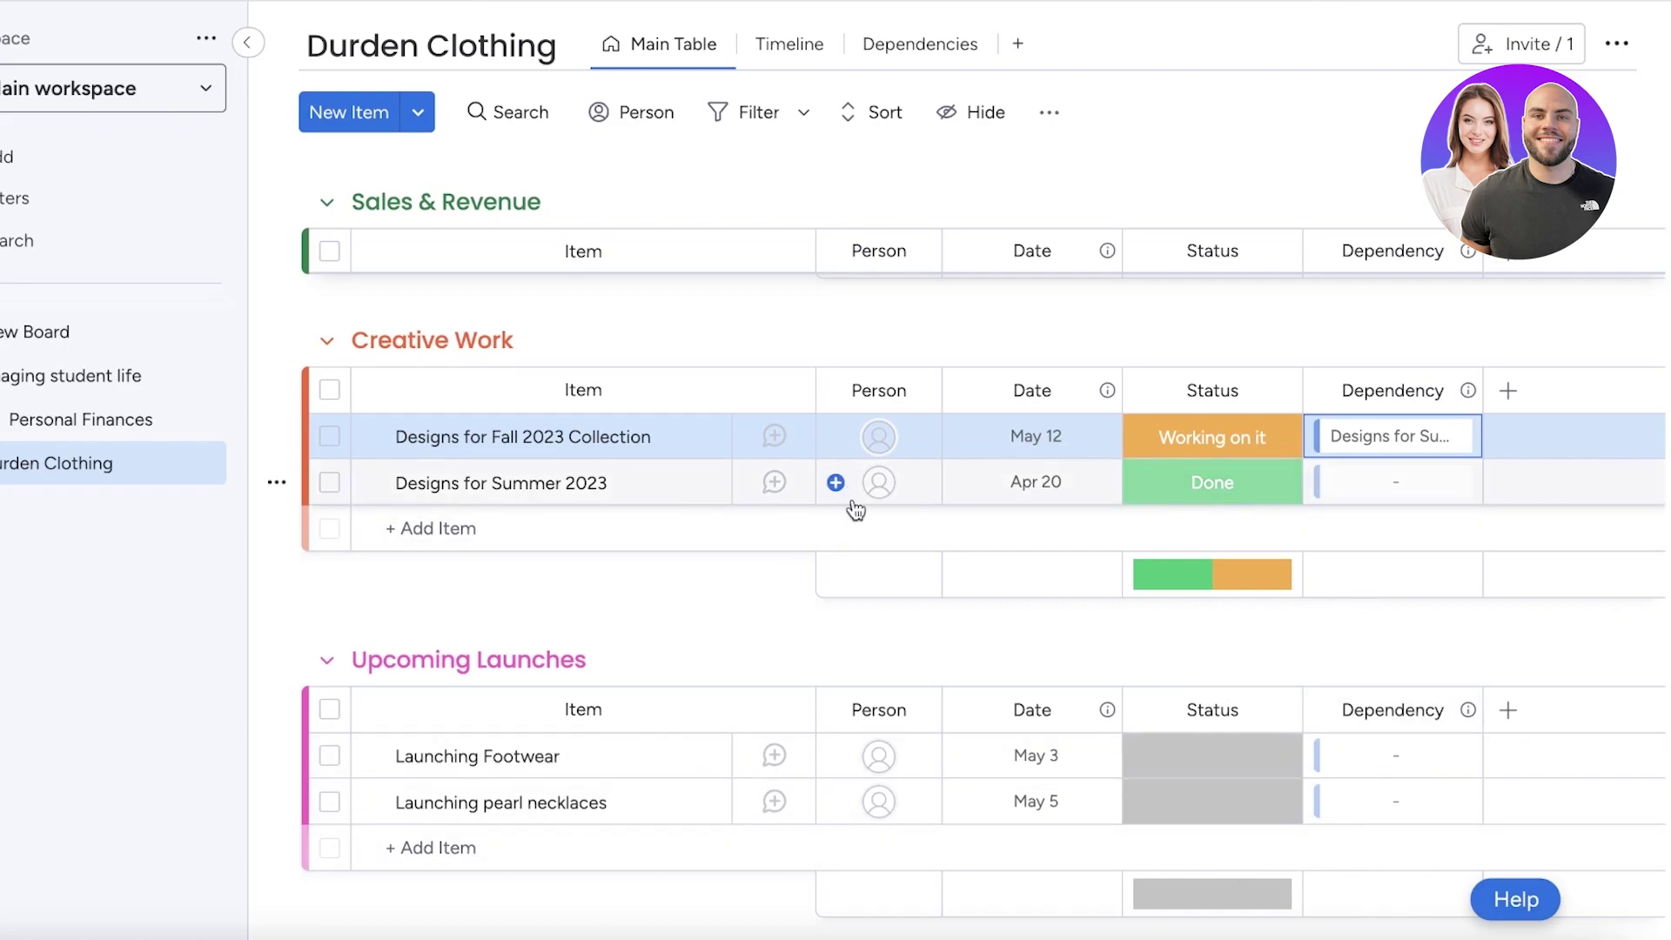
Drag Launching pearl necklaces to May 8 so Upcoming Launches spans May 3–8, then hide the item list.
{"action": "left_click", "coordinate": [936, 48]}
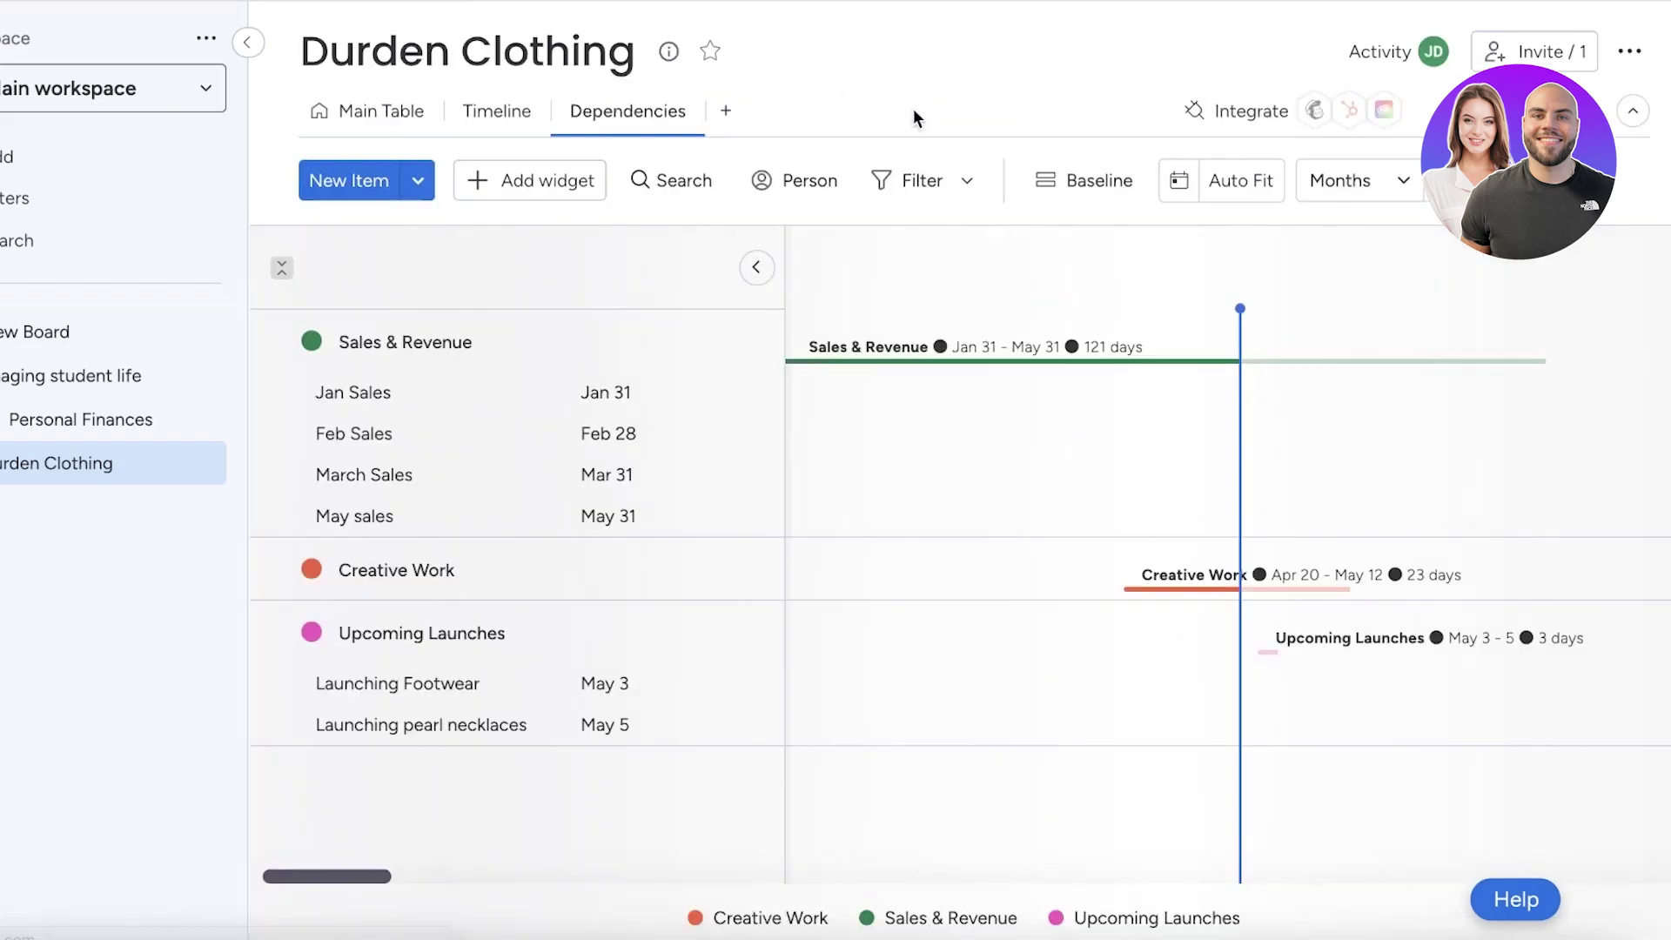
{"action": "mouse_move", "coordinate": [328, 879]}
{"action": "left_mouse_down"}
{"action": "mouse_move", "coordinate": [367, 869]}
{"action": "mouse_move", "coordinate": [341, 870]}
{"action": "left_mouse_up"}
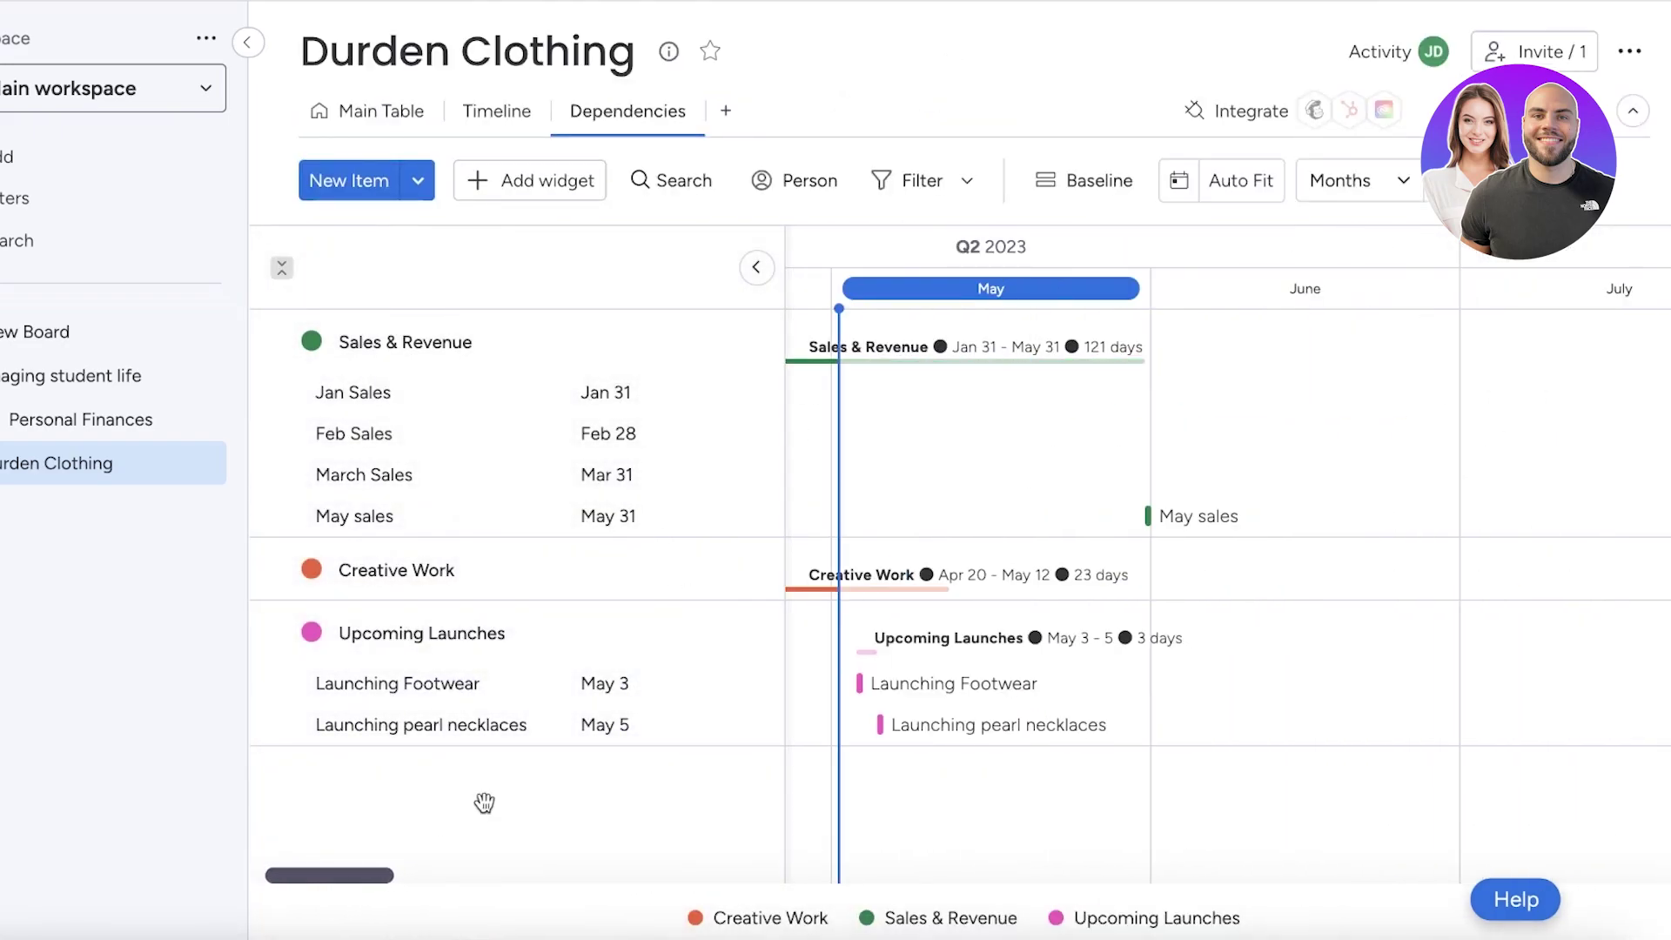
{"action": "left_click", "coordinate": [944, 648]}
{"action": "left_click", "coordinate": [934, 651]}
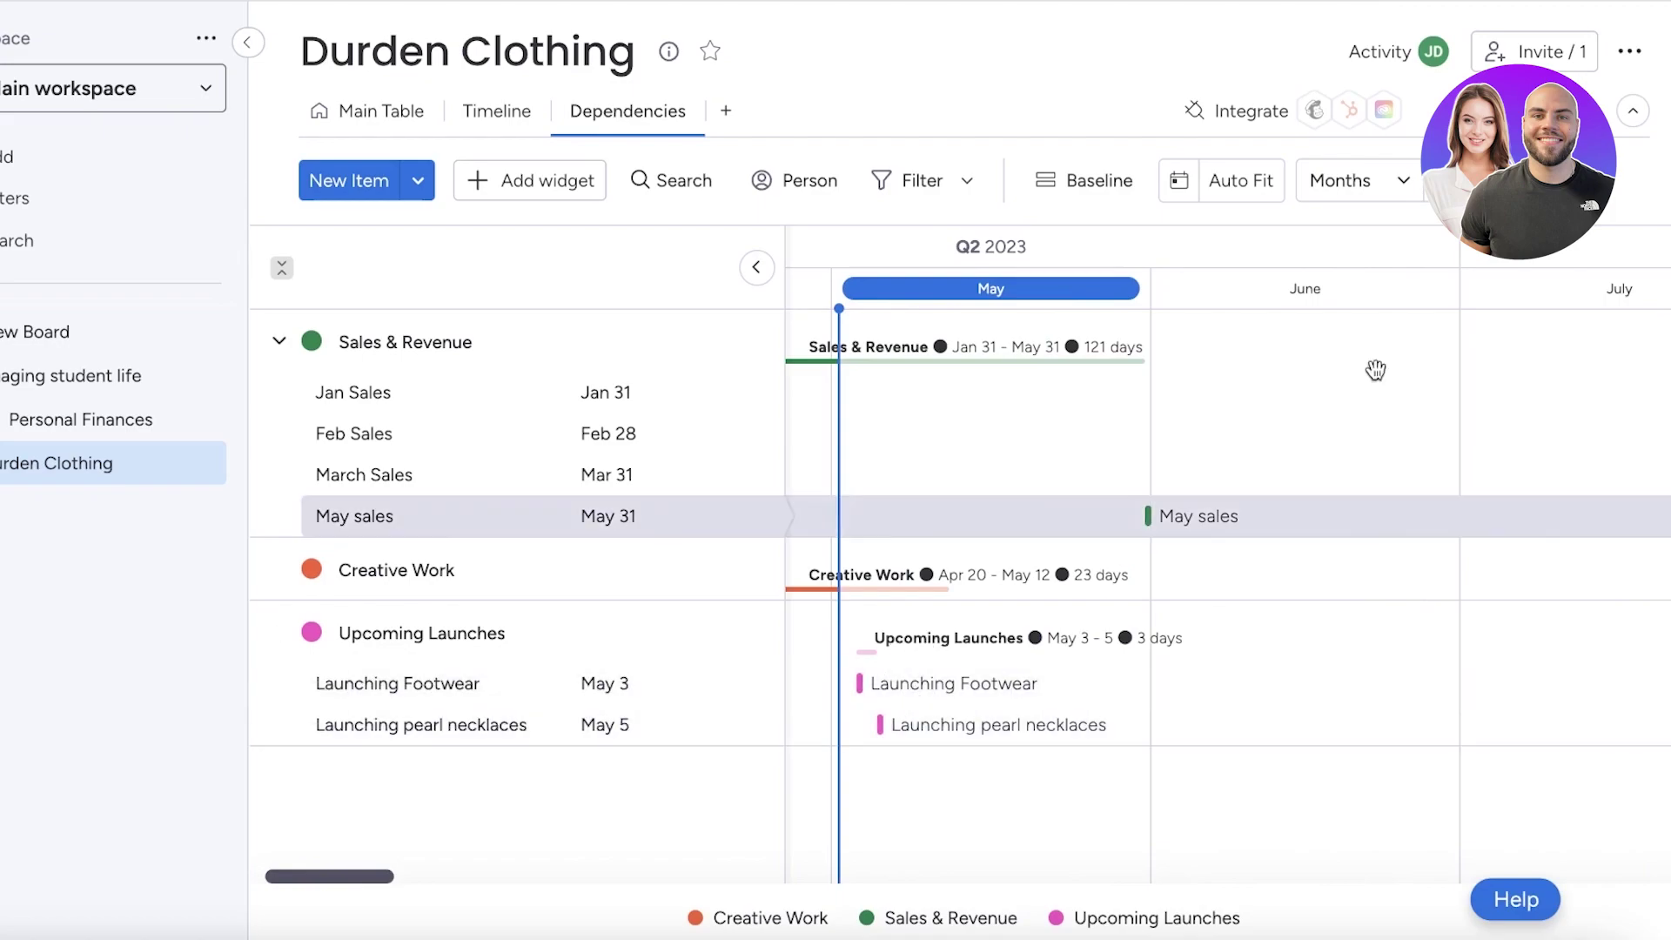
{"action": "scroll", "coordinate": [1227, 570], "scroll_direction": "up", "scroll_amount": 5}
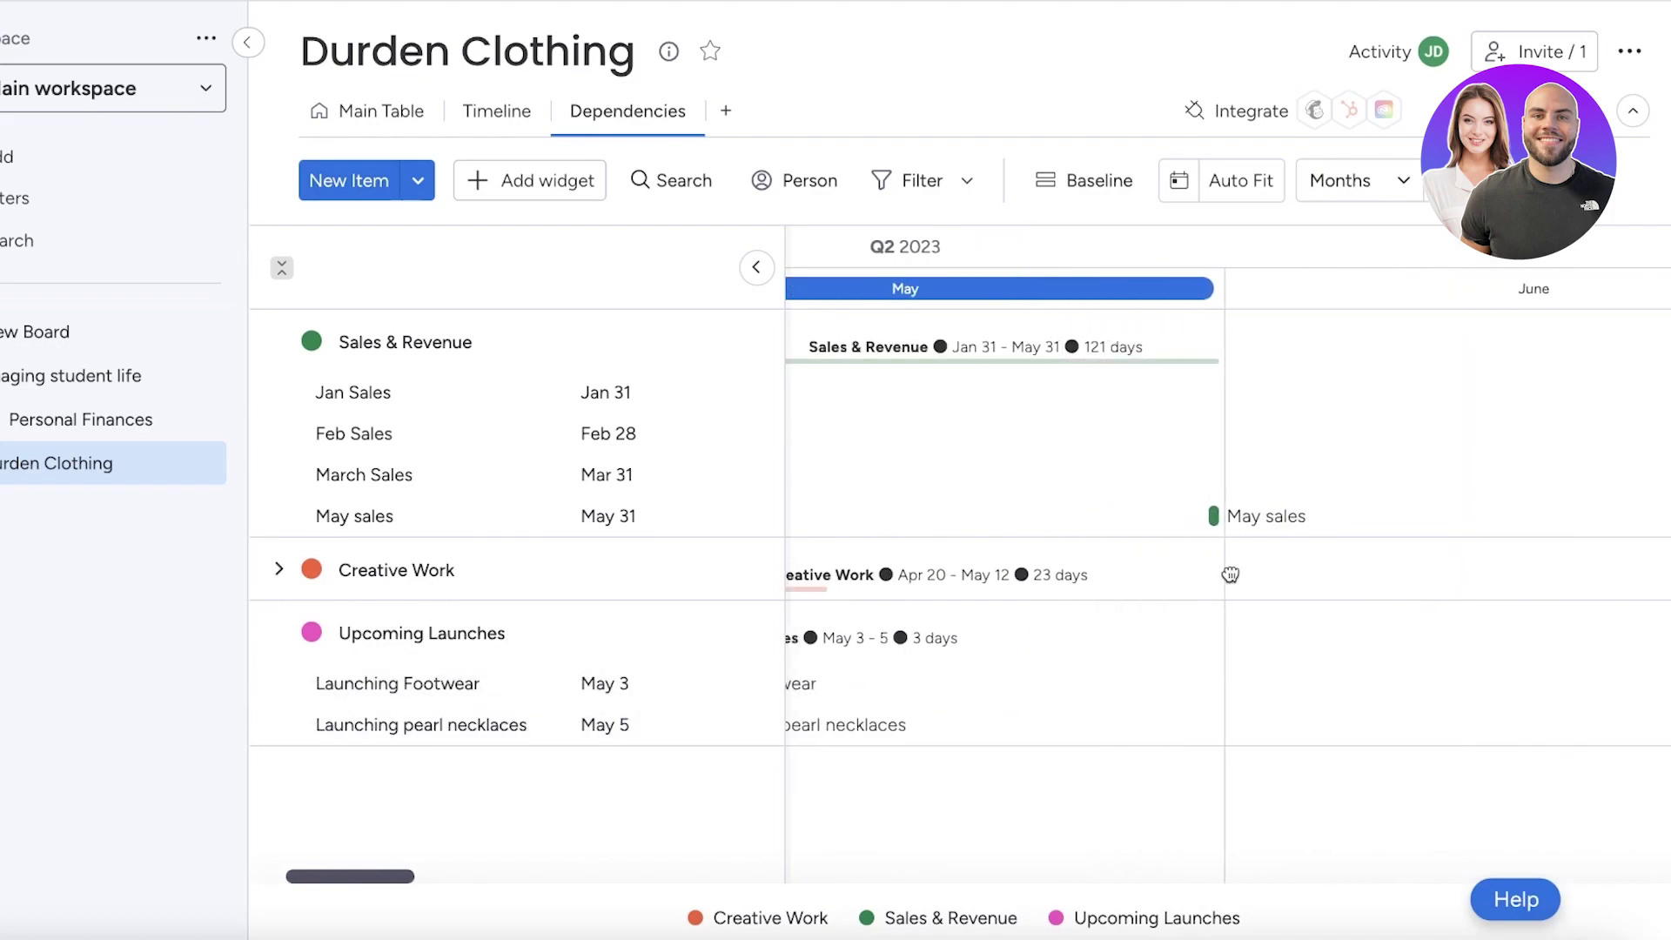
{"action": "left_click_drag", "start_coordinate": [1103, 684], "coordinate": [1195, 725]}
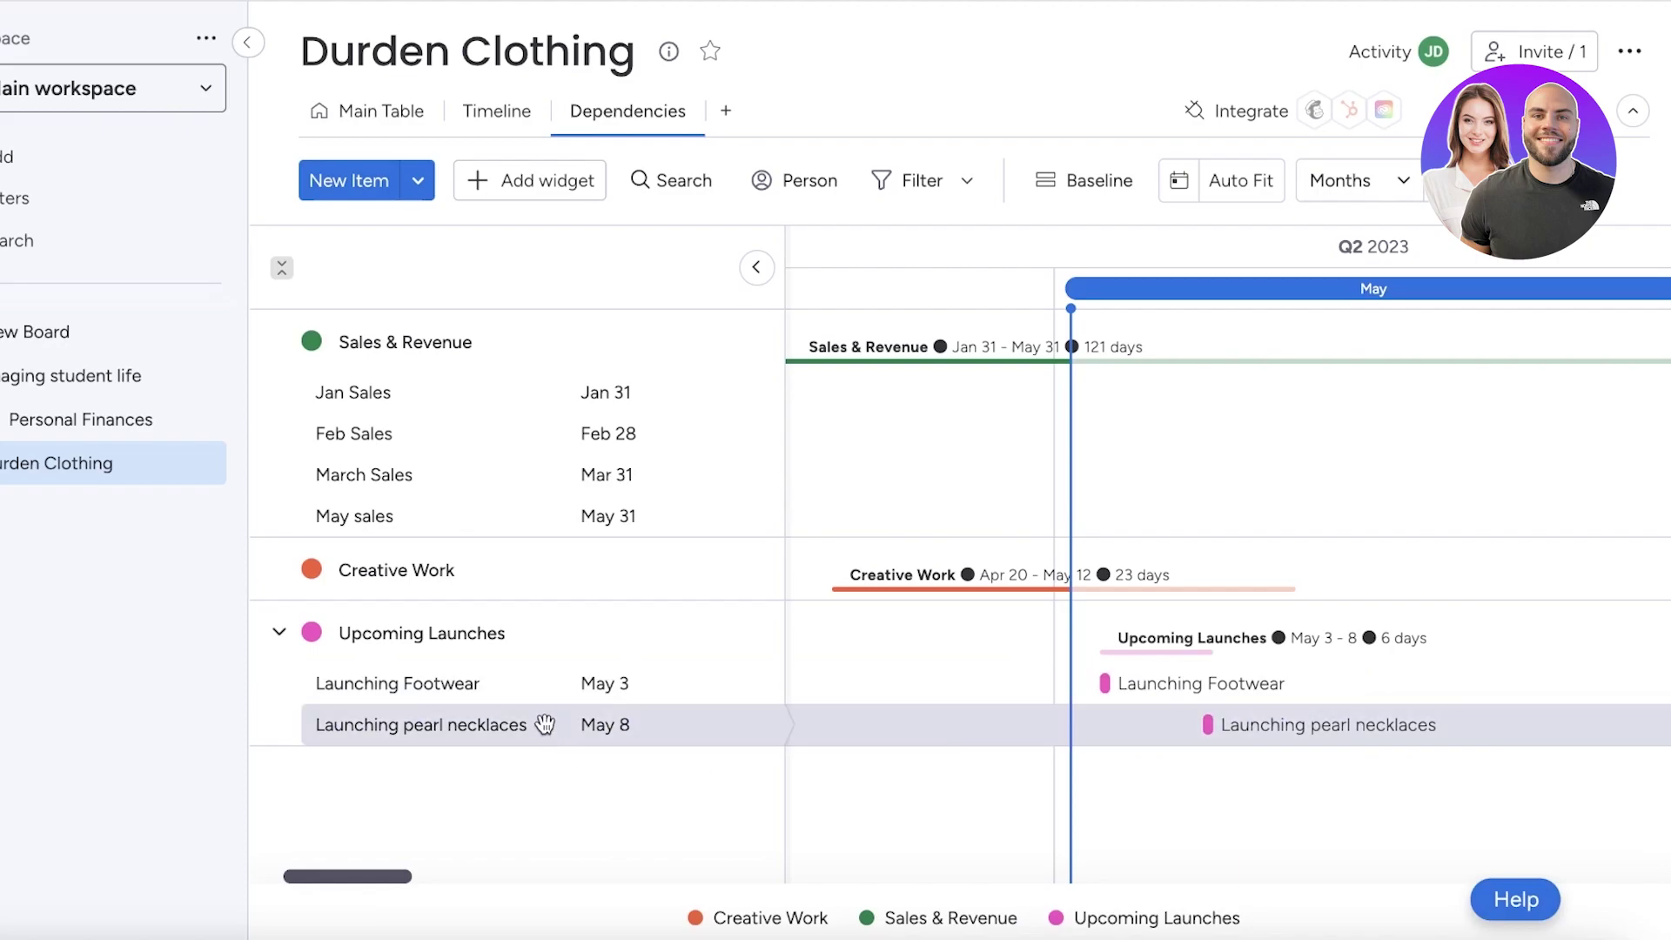
{"action": "left_click", "coordinate": [756, 267]}
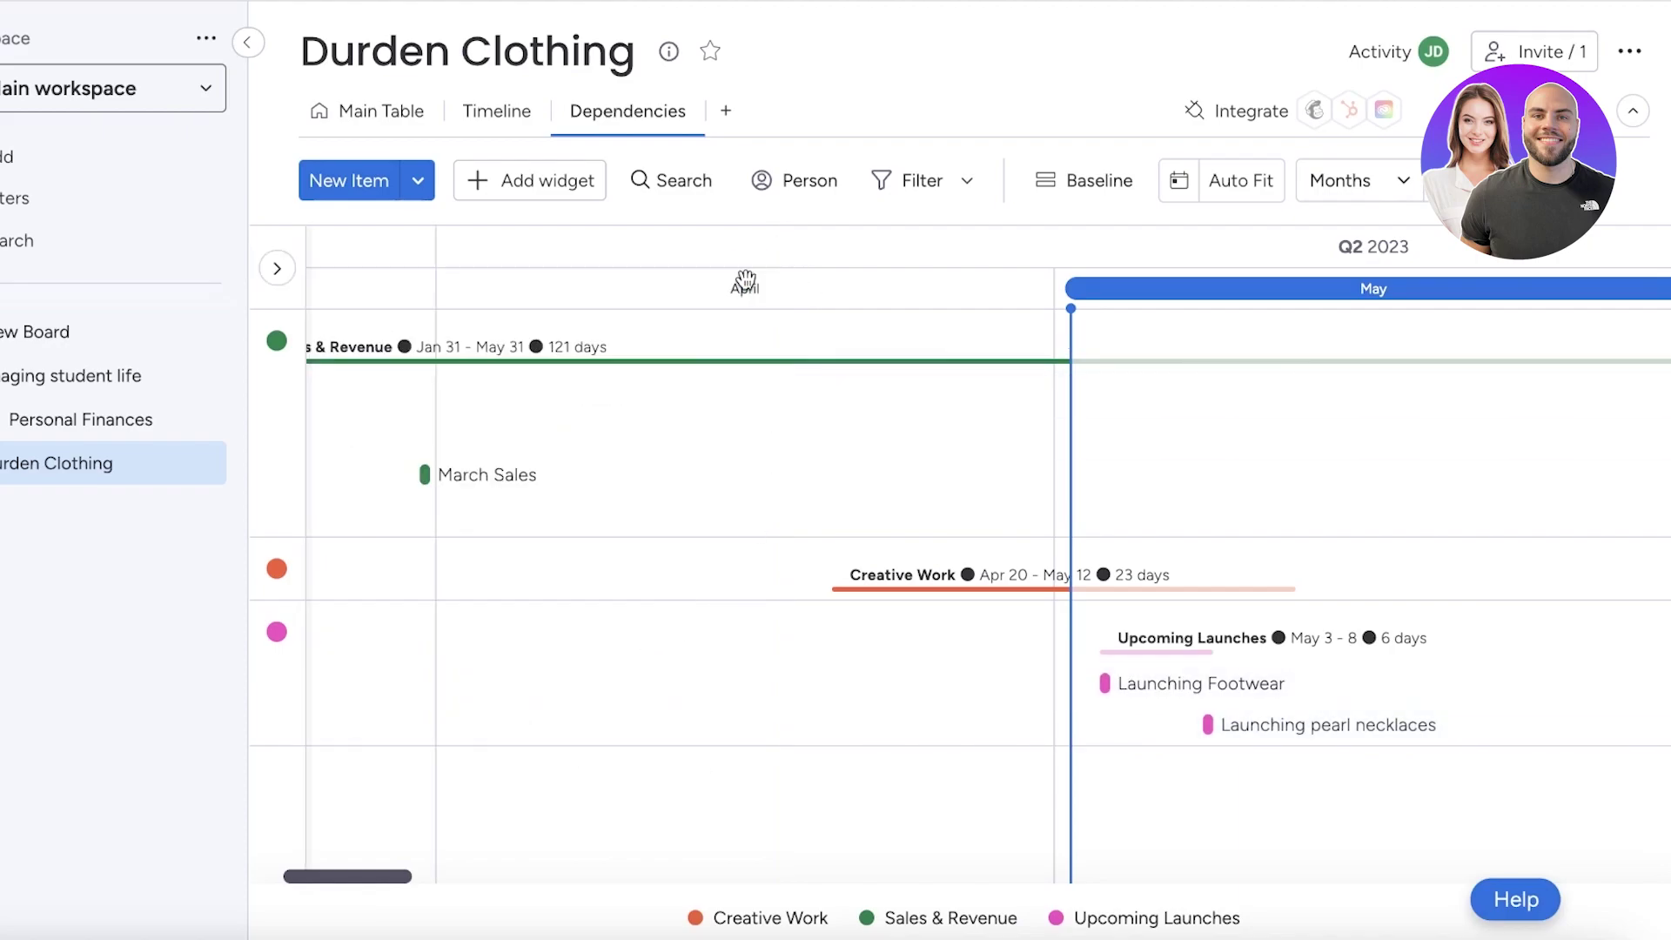
From the Baseline upgrade prompt, proceed to checkout for the Standard plan, 5 seats yearly.
{"action": "left_click", "coordinate": [1049, 177]}
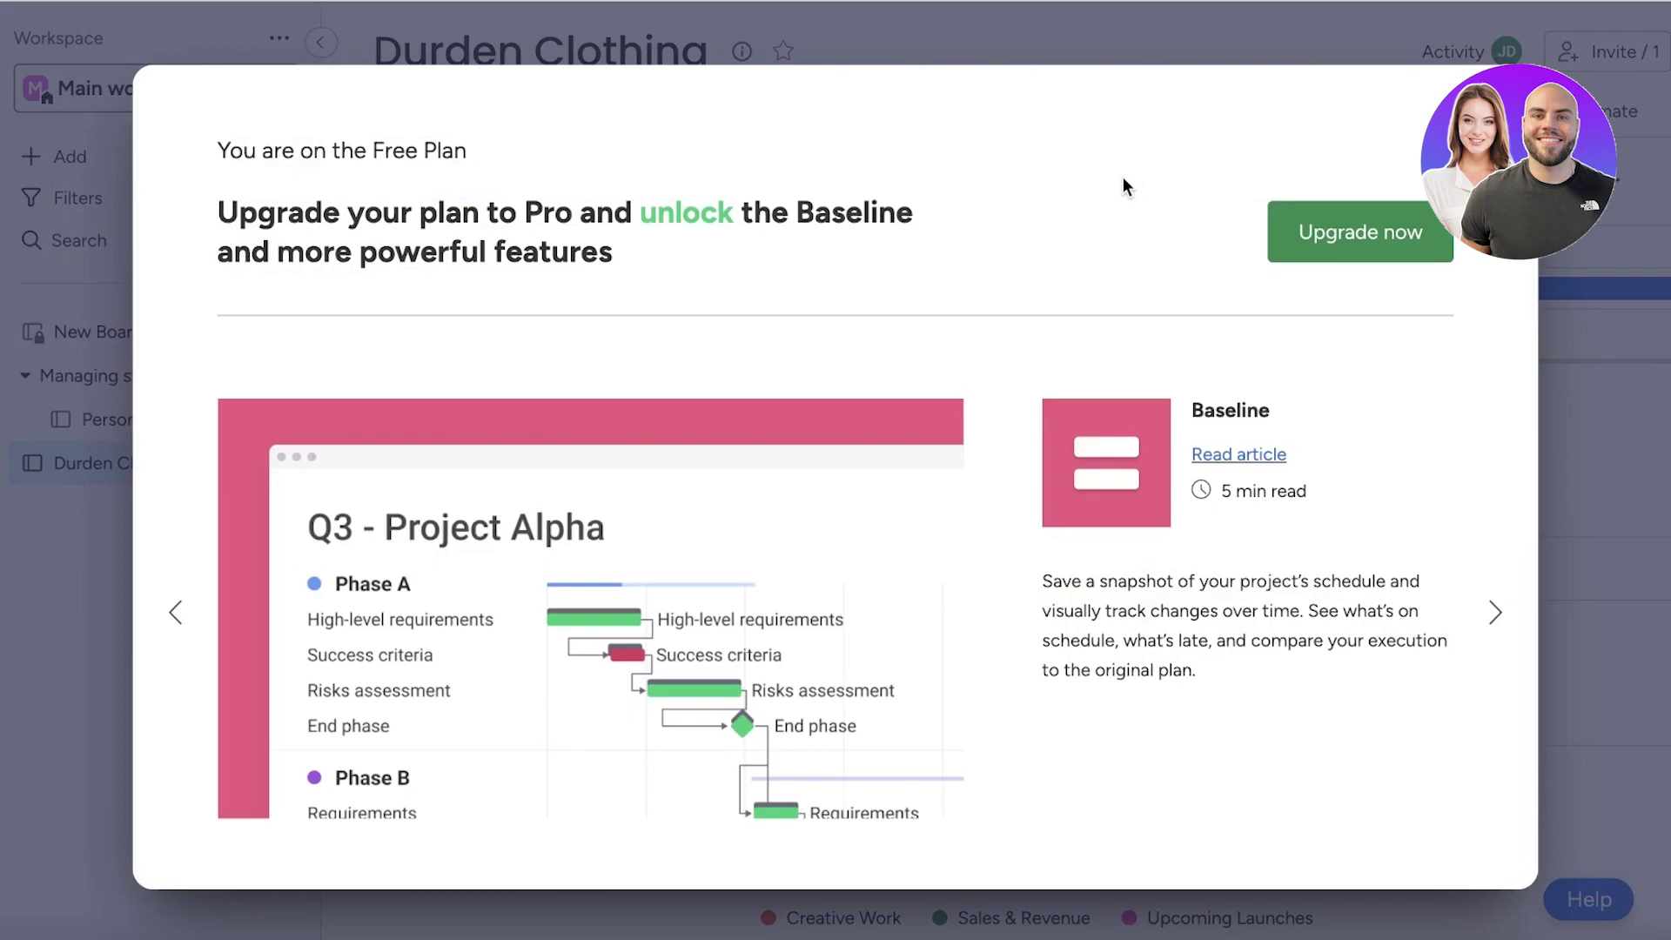
{"action": "left_click", "coordinate": [1360, 230]}
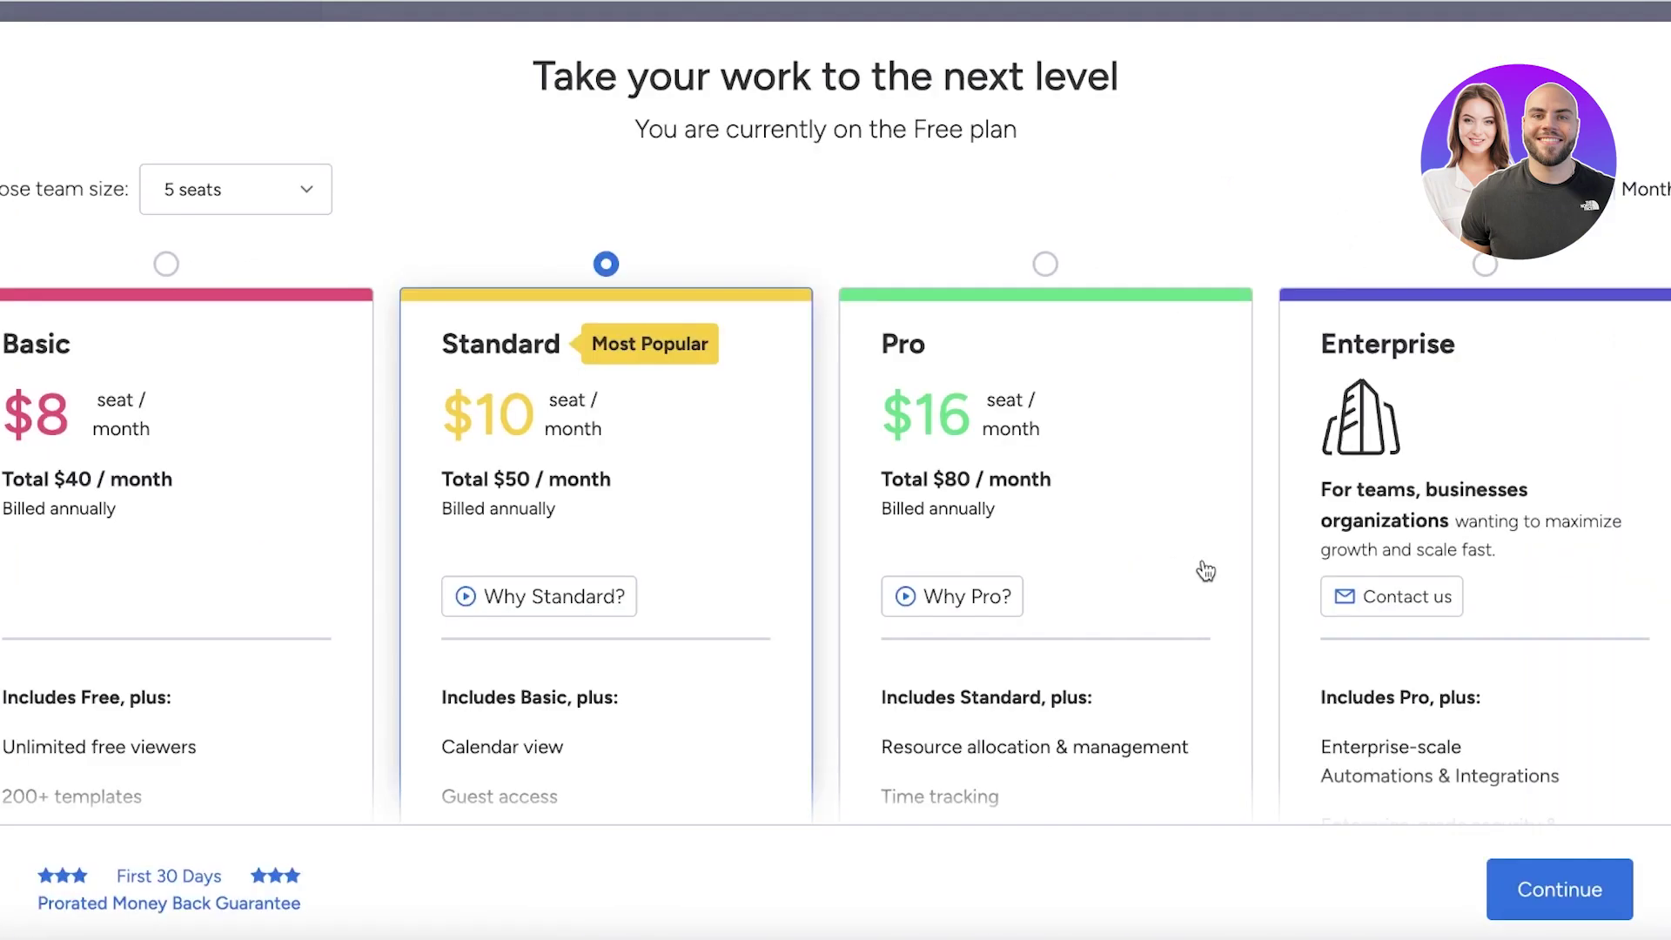
{"action": "scroll", "coordinate": [1154, 612], "scroll_direction": "down", "scroll_amount": 10}
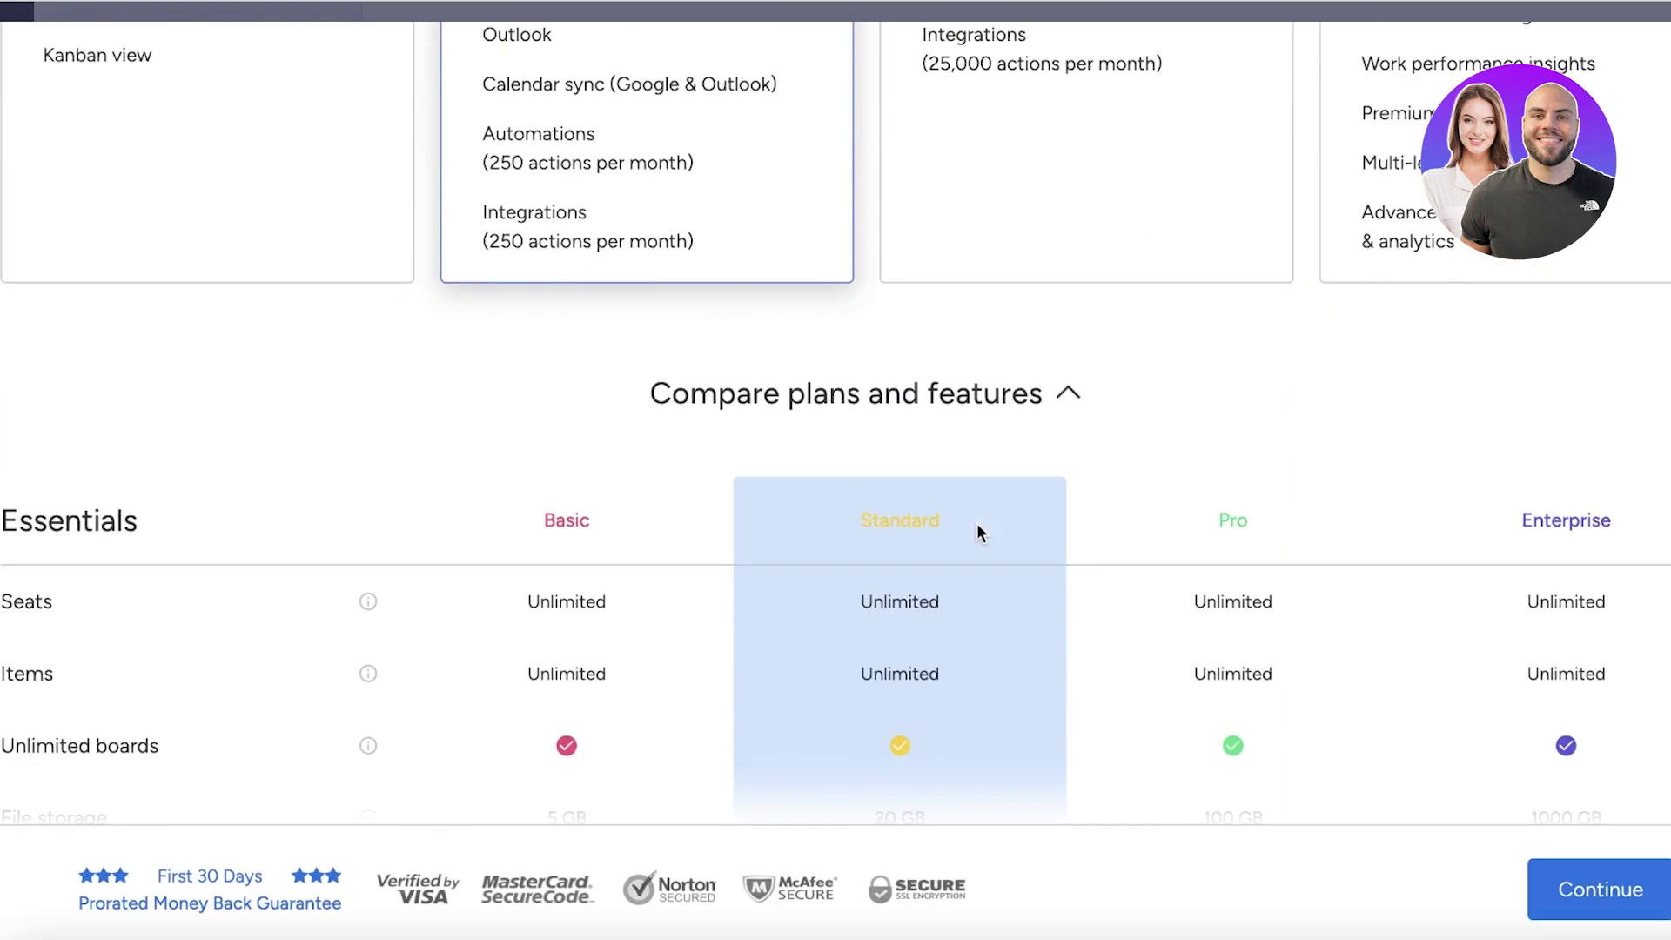
{"action": "scroll", "coordinate": [944, 548], "scroll_direction": "up", "scroll_amount": 10}
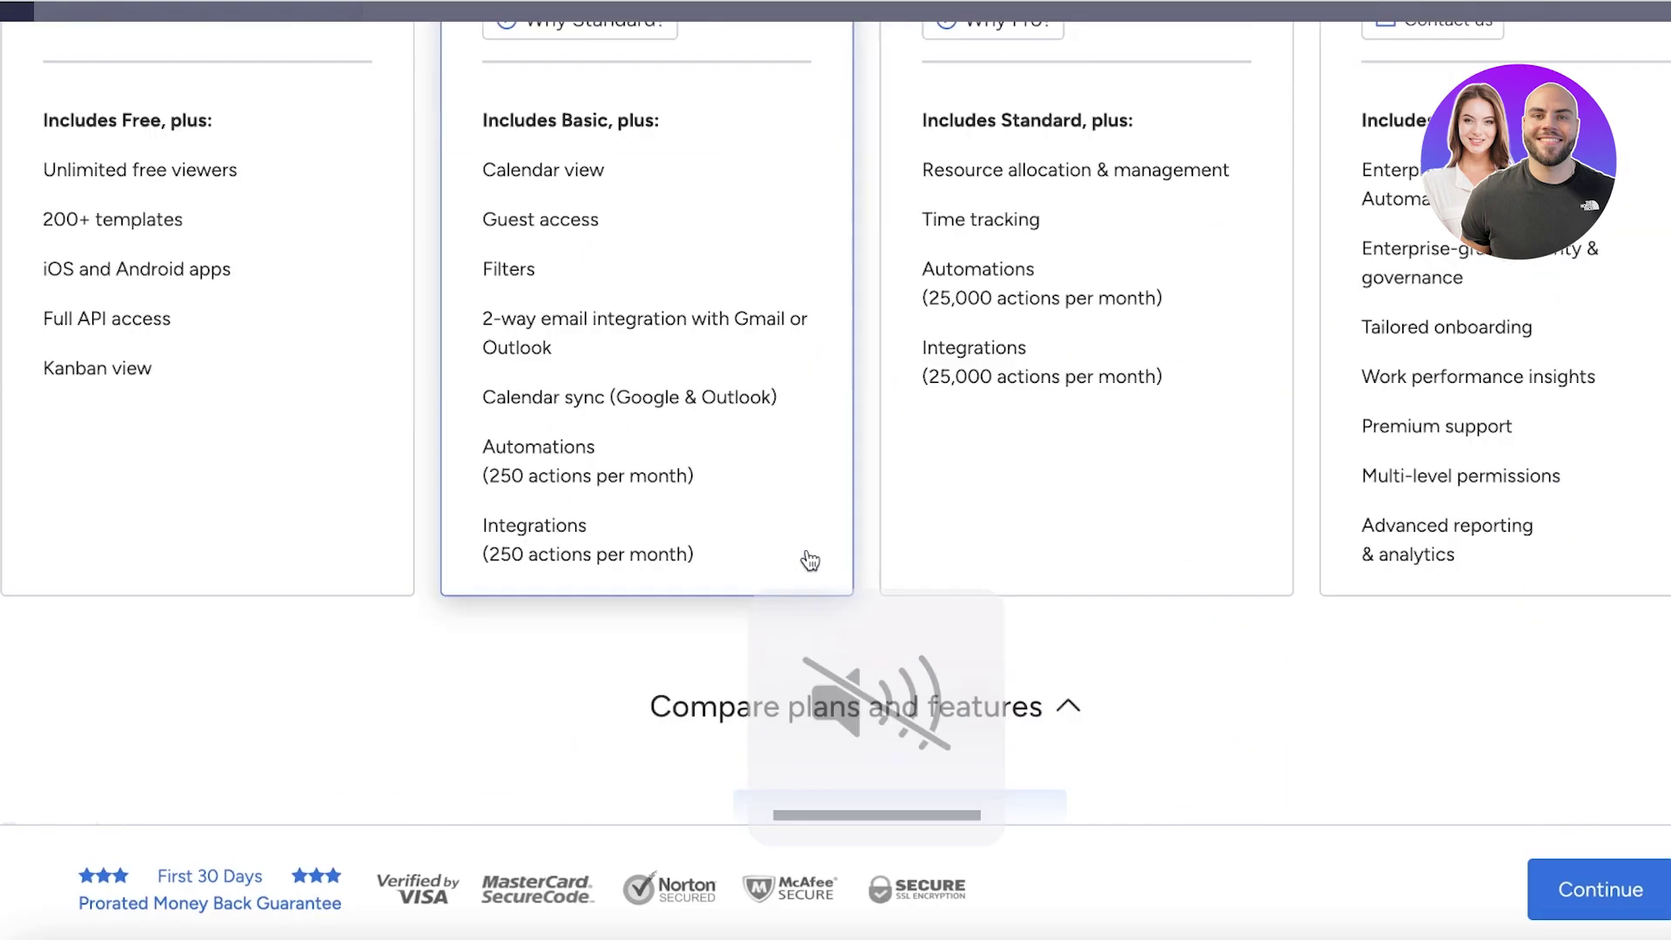
{"action": "scroll", "coordinate": [796, 564], "scroll_direction": "down", "scroll_amount": 1}
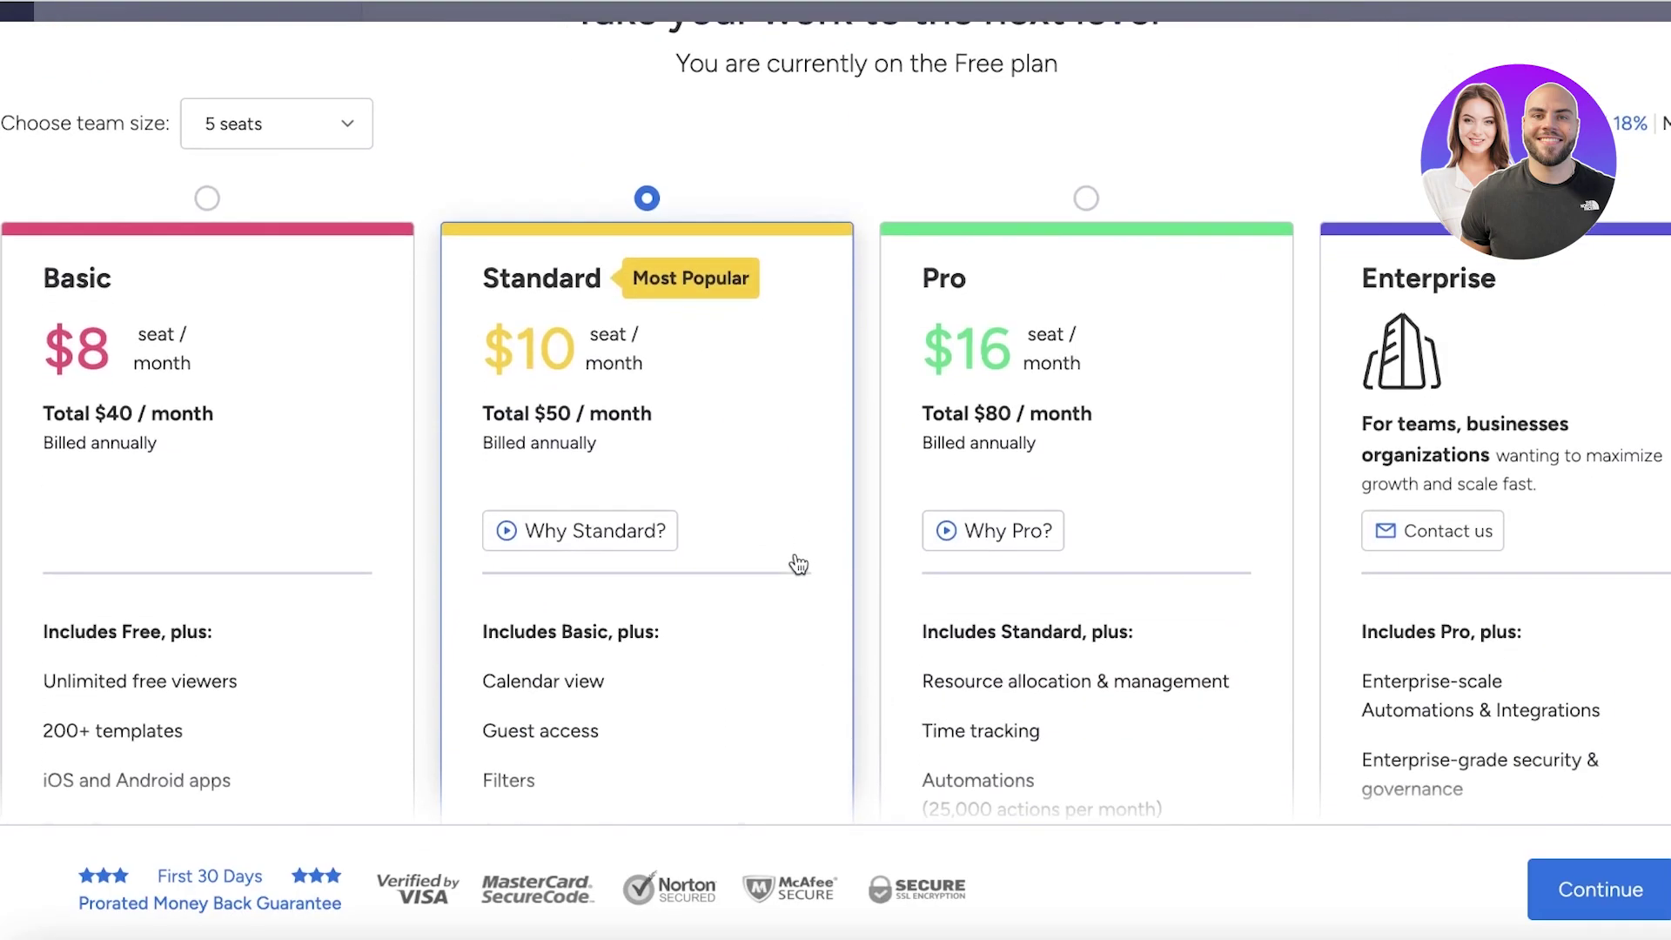
{"action": "left_click", "coordinate": [1571, 911]}
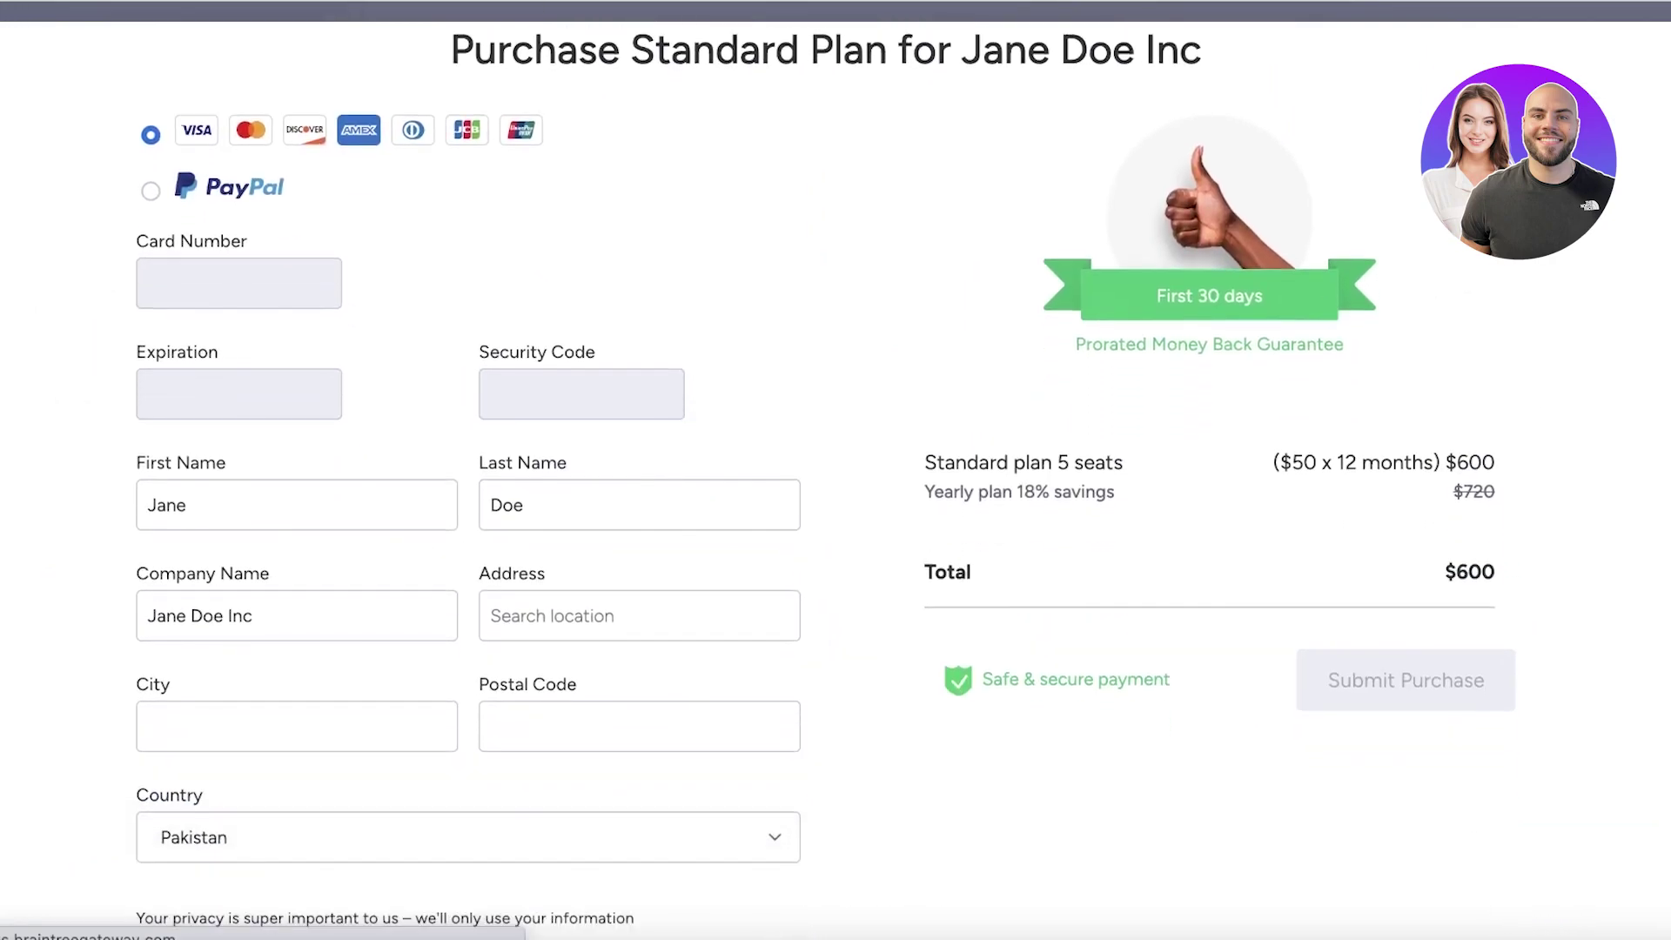